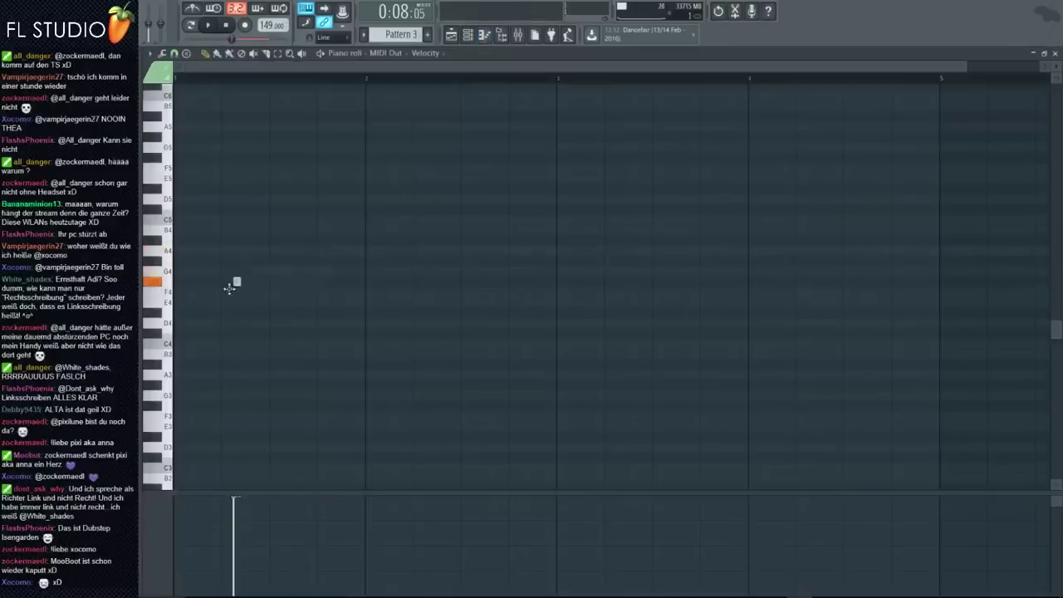
Place an F4 note at the start of bar 2 in Pattern 3's piano roll and check it against playback
click(179, 293)
key(space)
drag(294, 297, 395, 294)
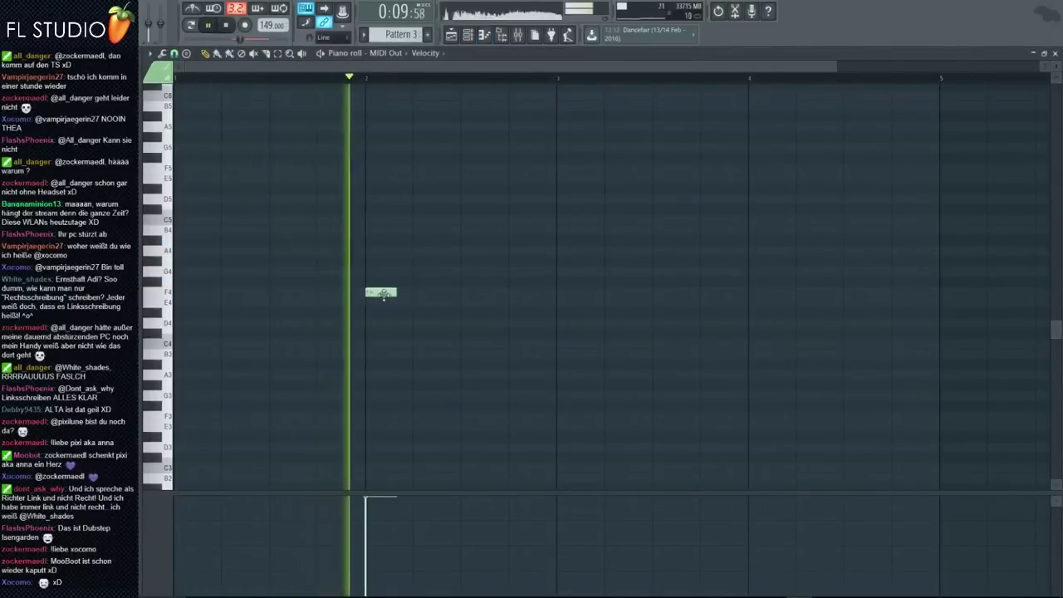
key(space)
scroll(365, 85, up, 3)
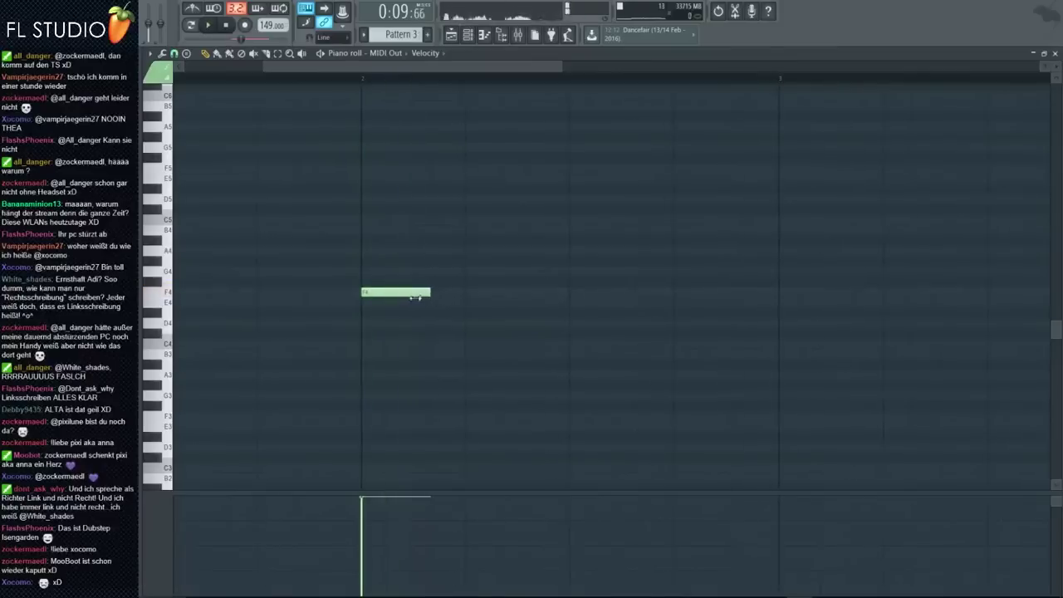
scroll(395, 313, up, 2)
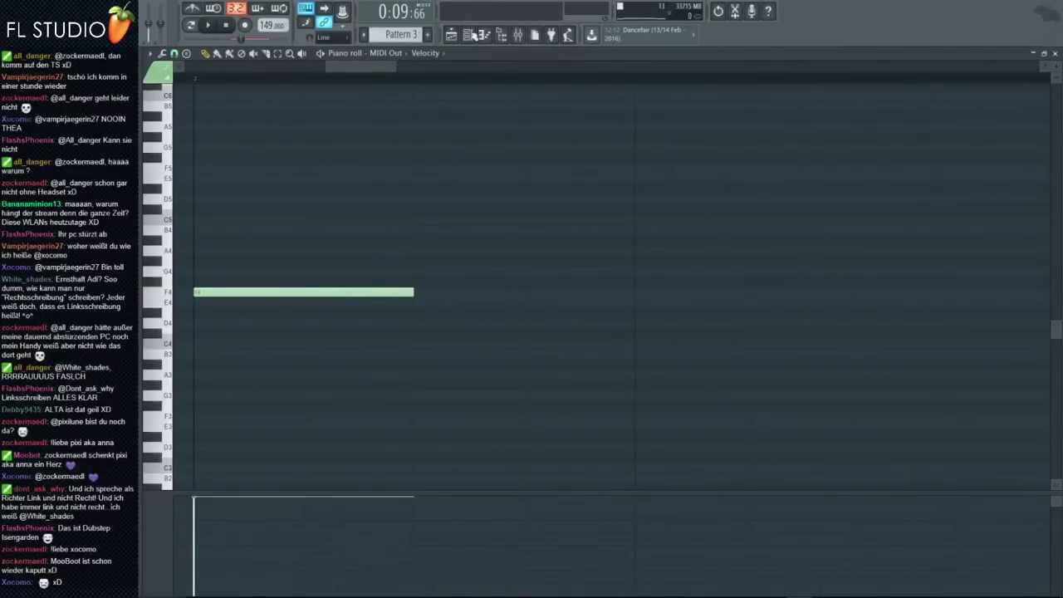
Play the arrangement and respace the repeated kedos2 vocal slices in bar 7 of the playlist a quarter bar apart
click(473, 34)
scroll(504, 133, up, 3)
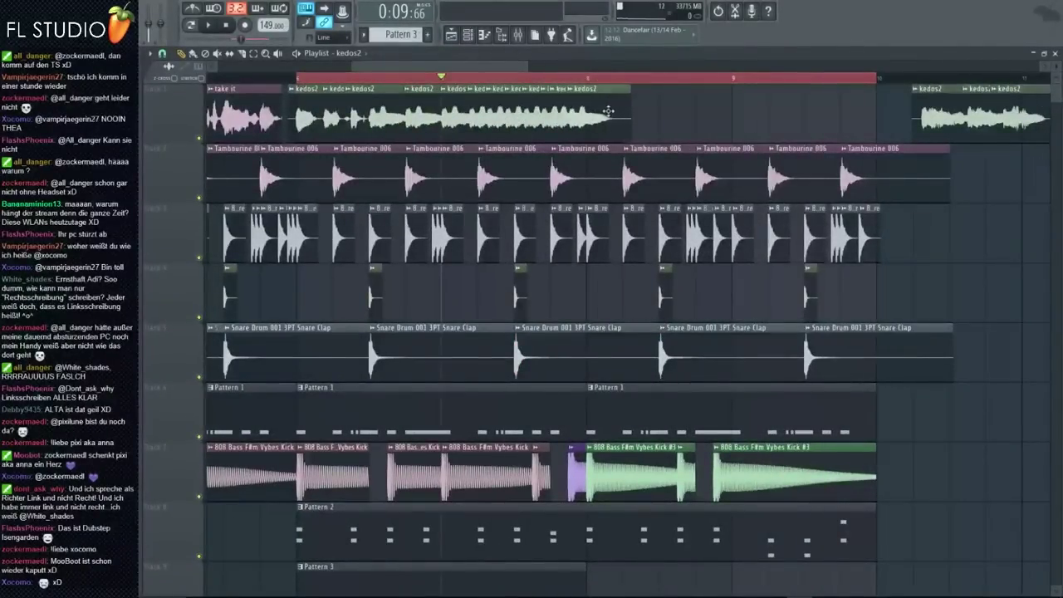
scroll(518, 136, down, 3)
key(space)
key(space)
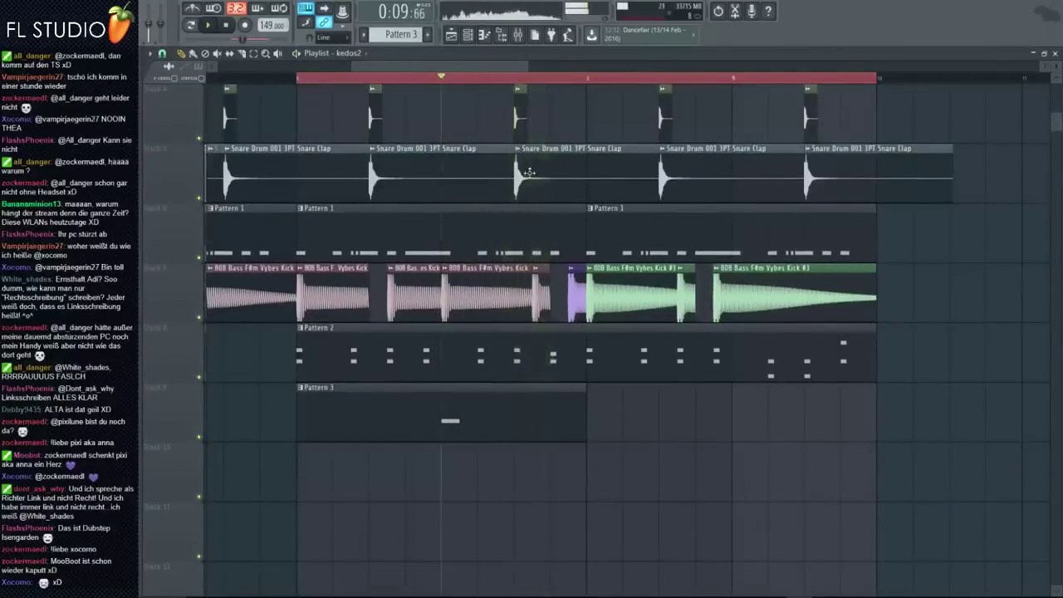
scroll(611, 140, up, 3)
key(space)
drag(611, 140, 522, 120)
scroll(530, 120, up, 3)
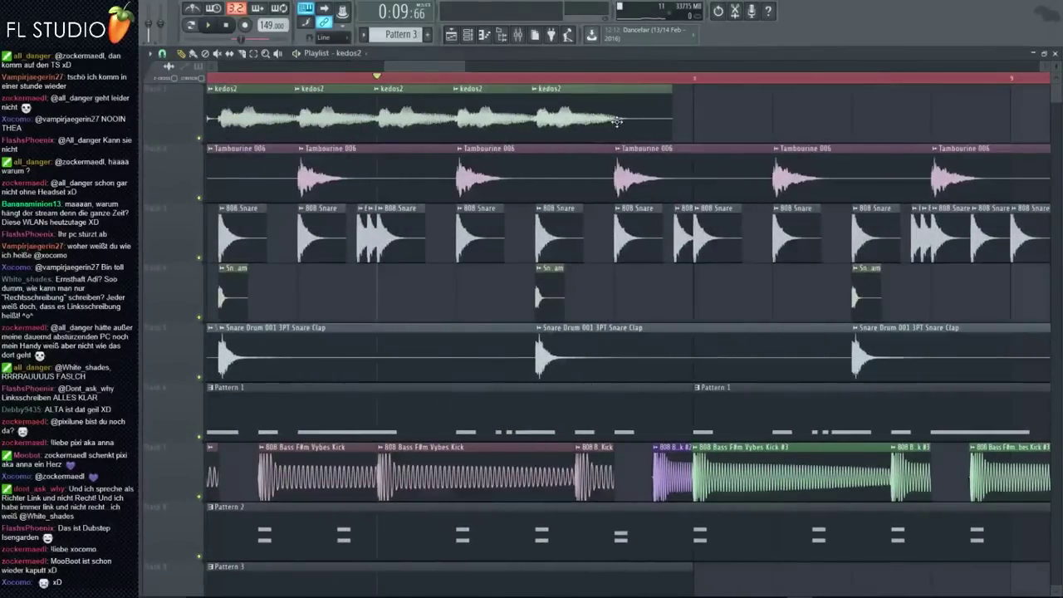
drag(687, 122, 696, 120)
Open Pattern 3 for editing and add a C5 note directly after the F4 note
scroll(432, 380, down, 5)
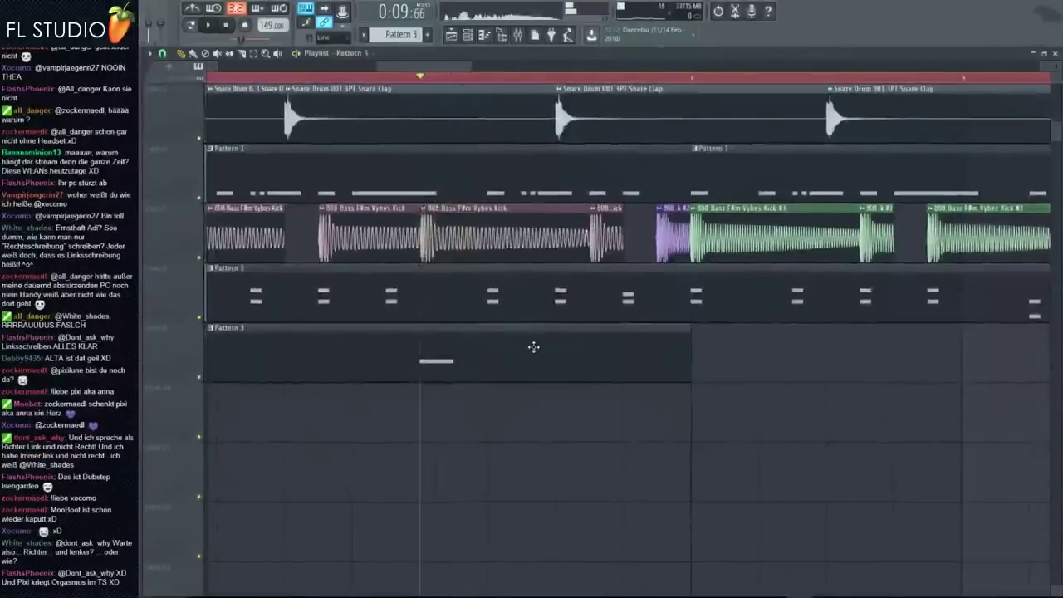
double_click(534, 349)
click(374, 247)
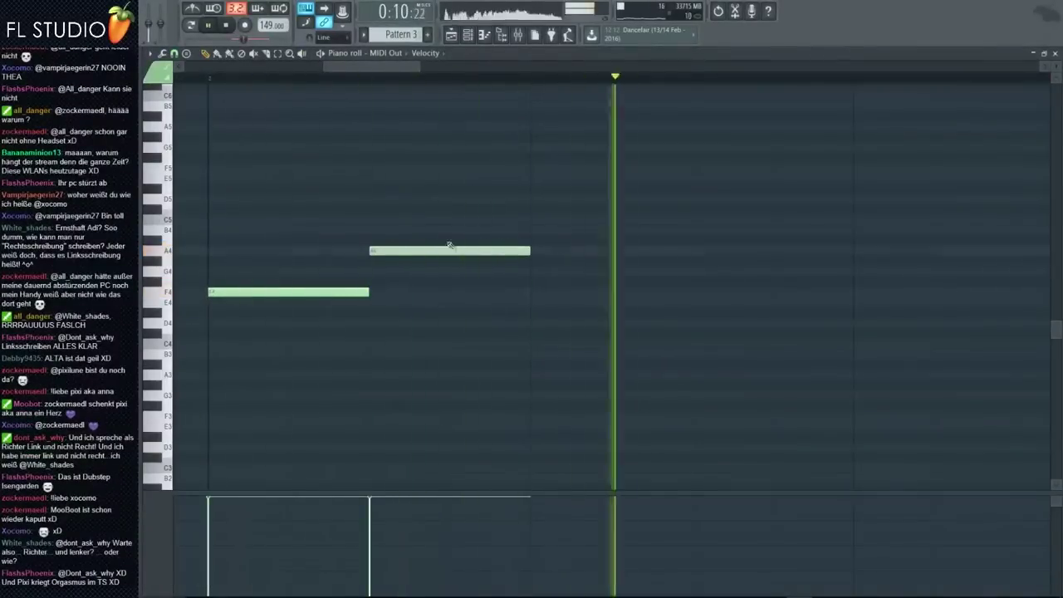
scroll(447, 249, down, 3)
click(470, 239)
right_click(470, 237)
drag(449, 250, 498, 216)
key(space)
Complete the four-note melody in bar 2 of Pattern 3 with a D#5 note followed by a C5 note
click(609, 186)
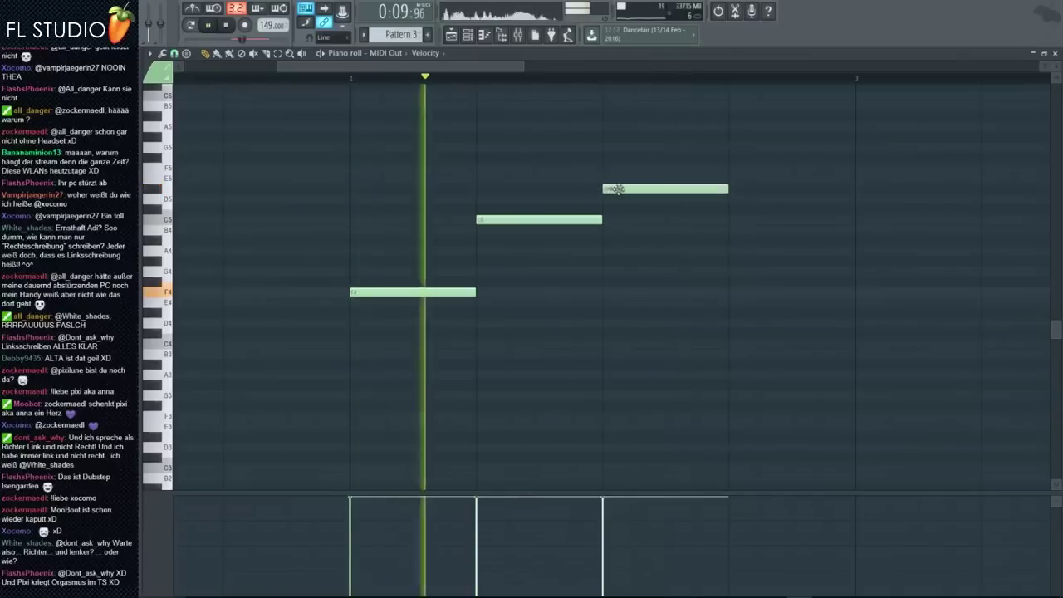
scroll(606, 233, down, 2)
scroll(606, 233, down, 1)
click(677, 221)
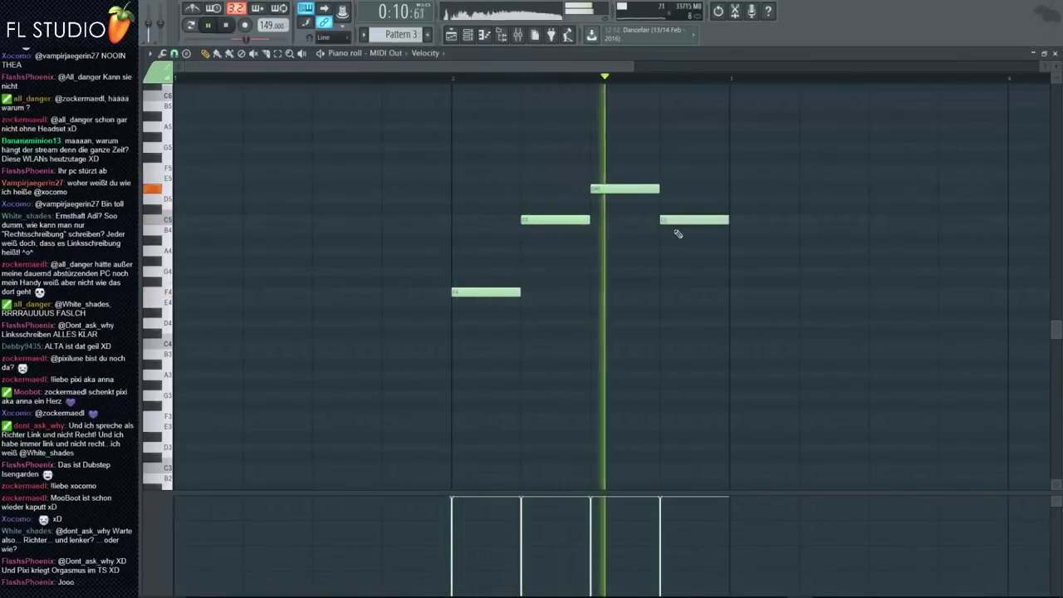
drag(681, 221, 645, 221)
key(space)
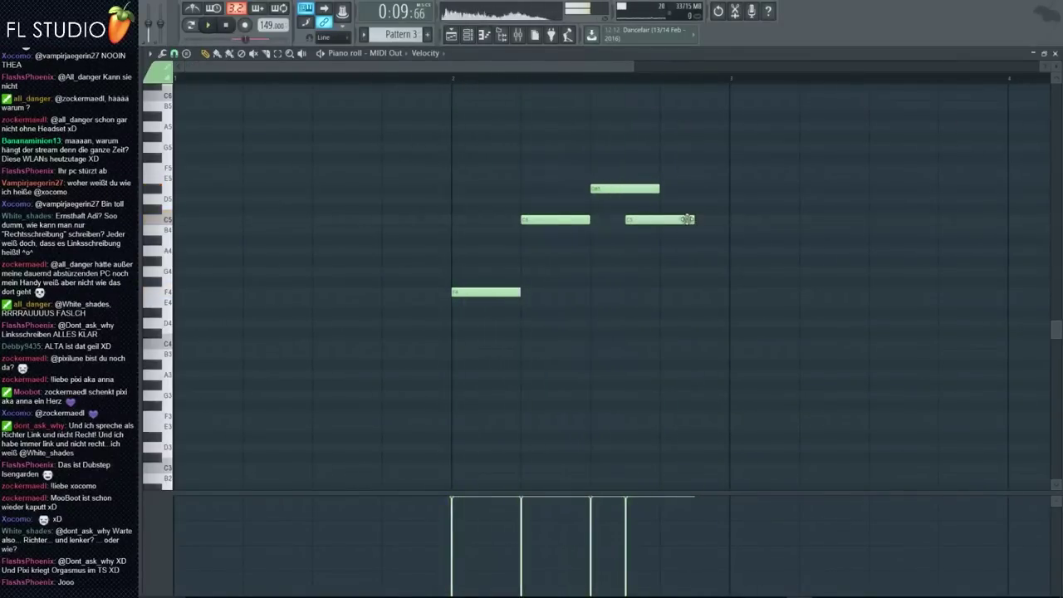
key(space)
key(space)
Shorten the kedos2 slice at the middle of bar 7 in the playlist and place the following slices off the beat
key(F5)
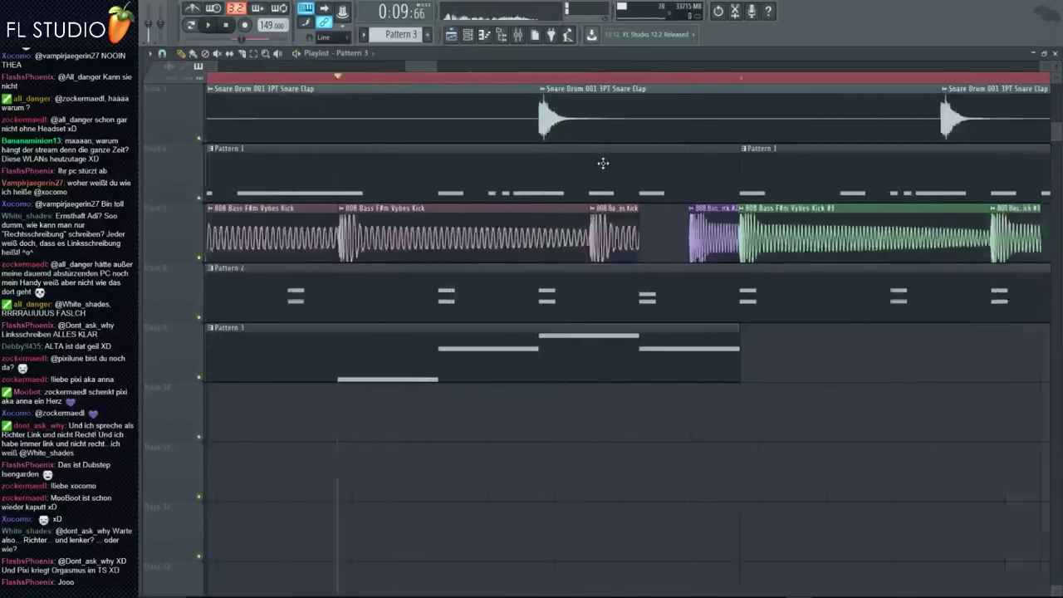
scroll(575, 169, up, 3)
scroll(581, 158, down, 2)
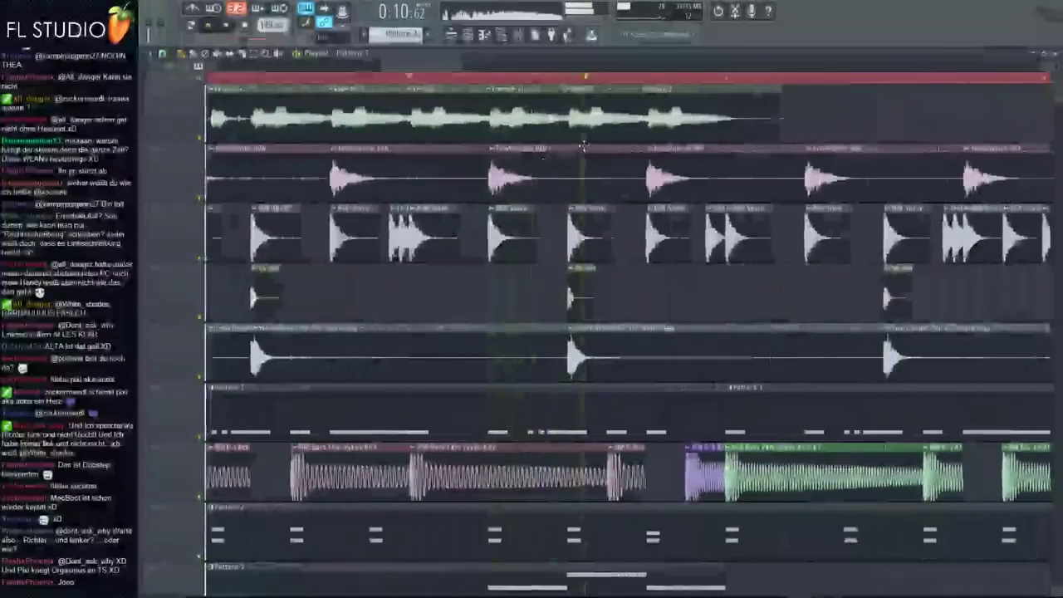
scroll(639, 126, up, 3)
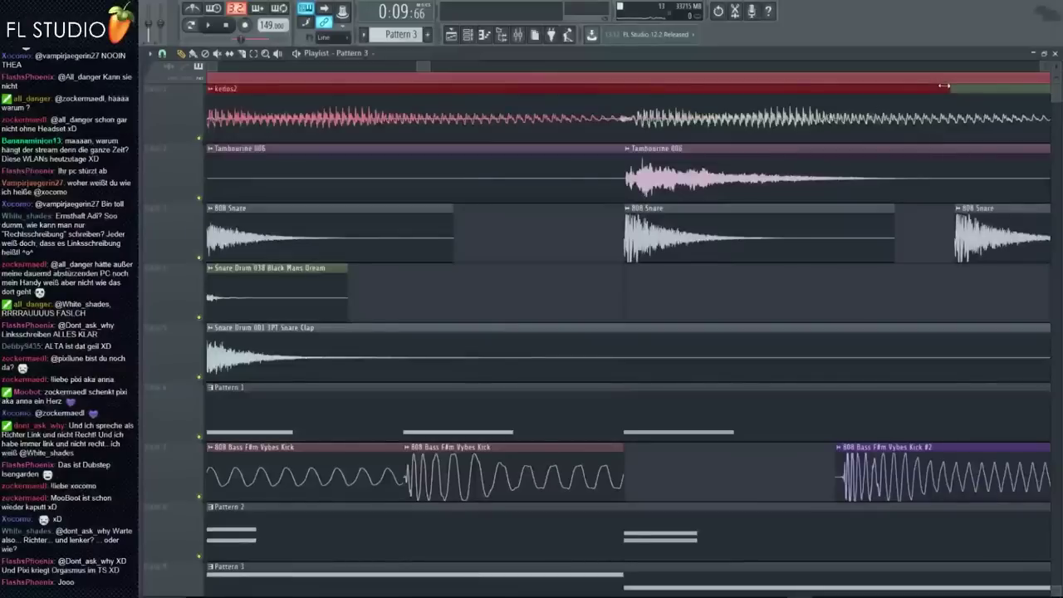
drag(945, 86, 509, 92)
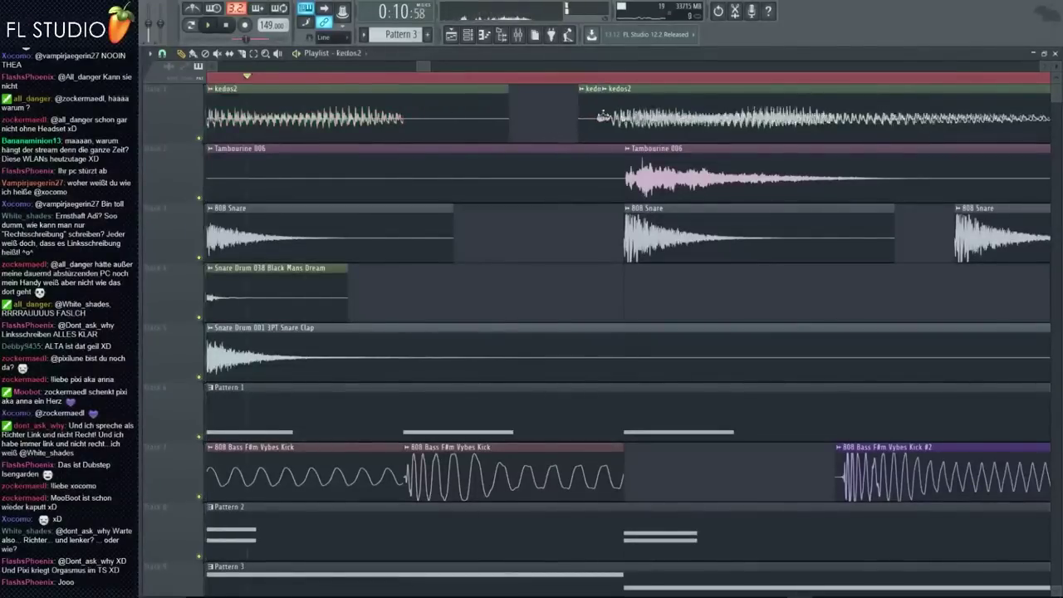
scroll(604, 117, down, 3)
drag(947, 125, 997, 126)
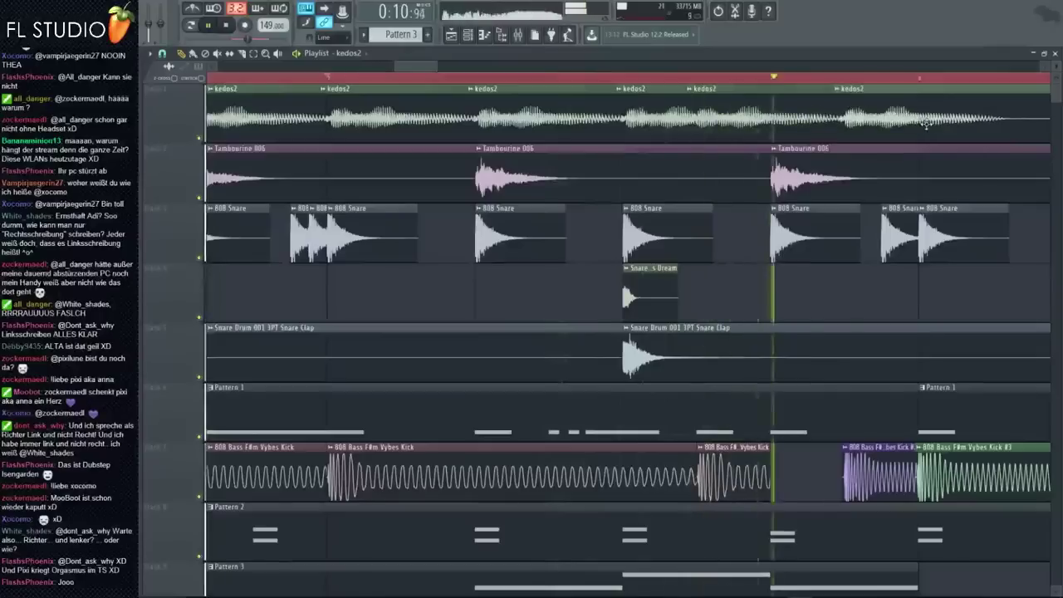
Reopen Pattern 3 and add an F4 note at the start of bar 3
scroll(769, 354, down, 5)
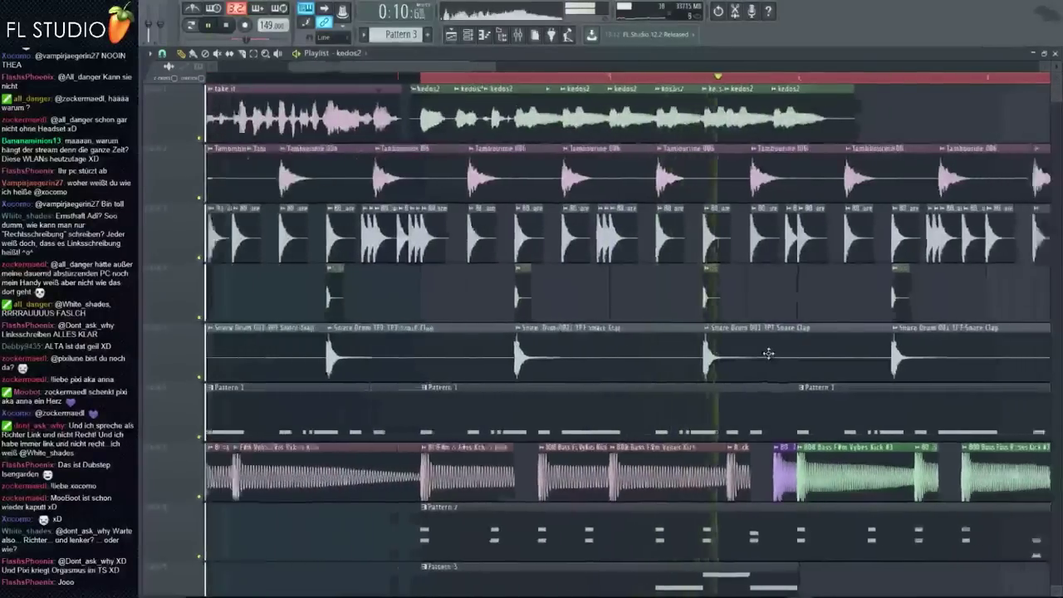
double_click(755, 582)
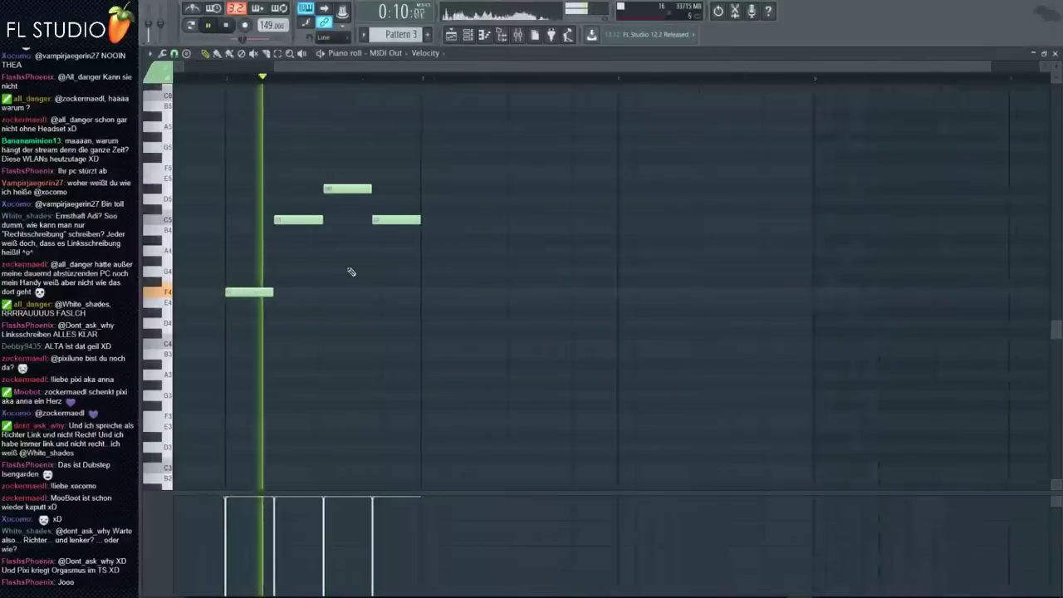
click(413, 294)
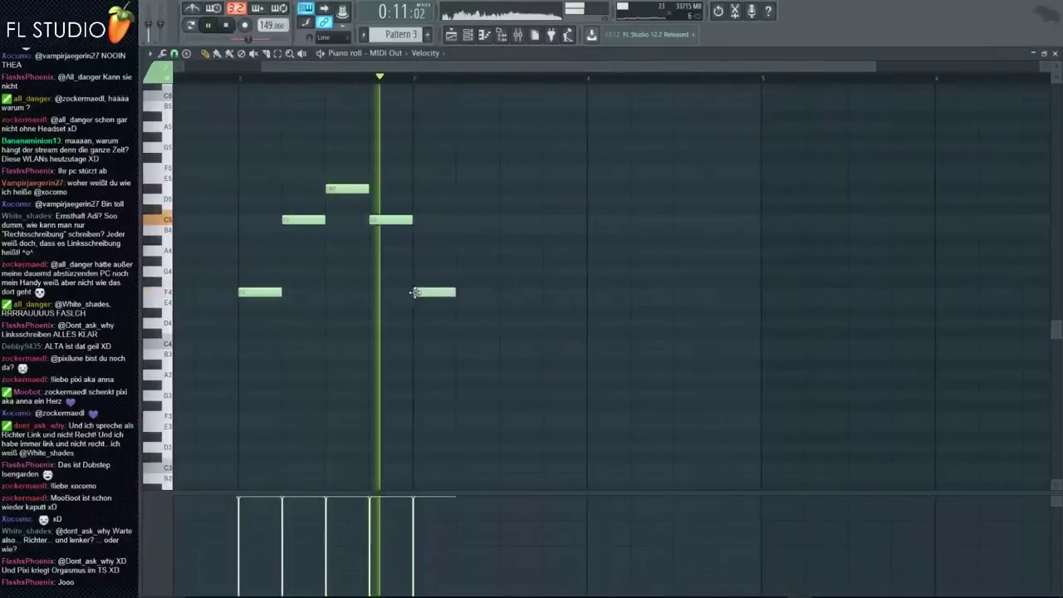
Duplicate the last group of kedos2 slices into bar 8 of the playlist and play the arrangement back
click(455, 37)
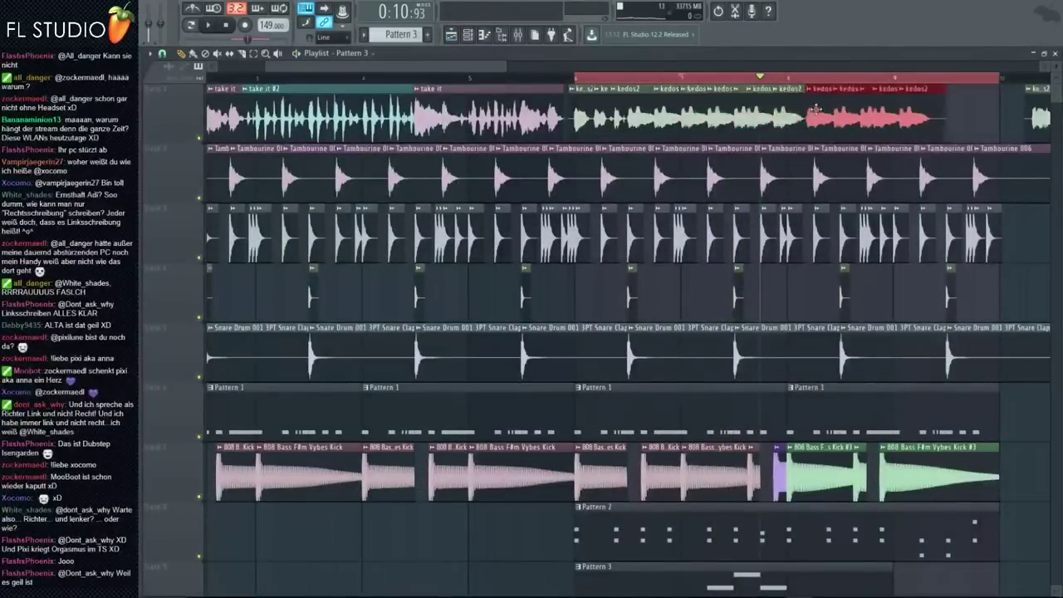
scroll(582, 333, down, 3)
key(space)
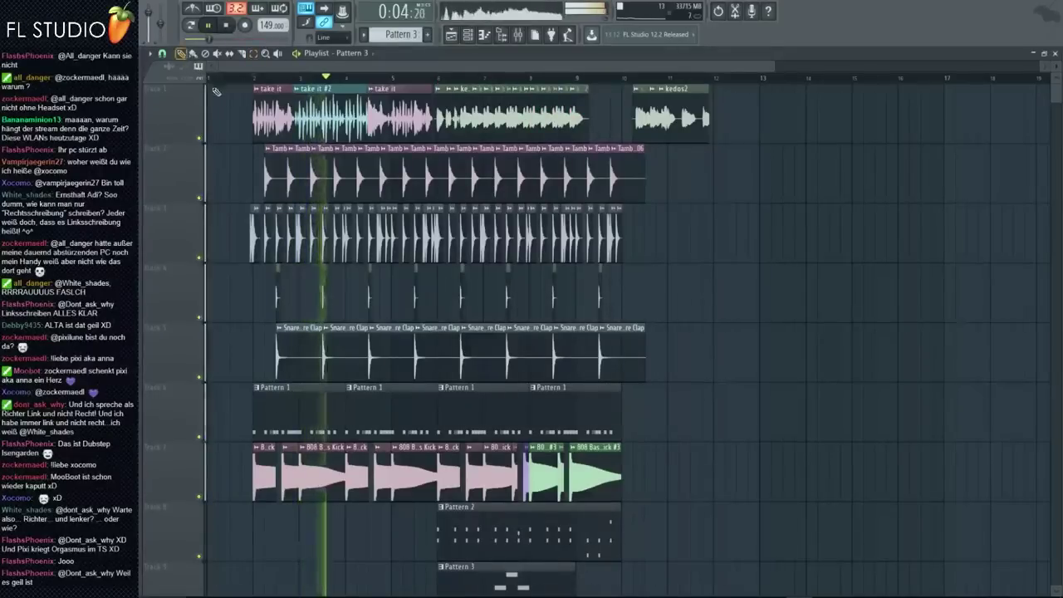
scroll(407, 155, up, 2)
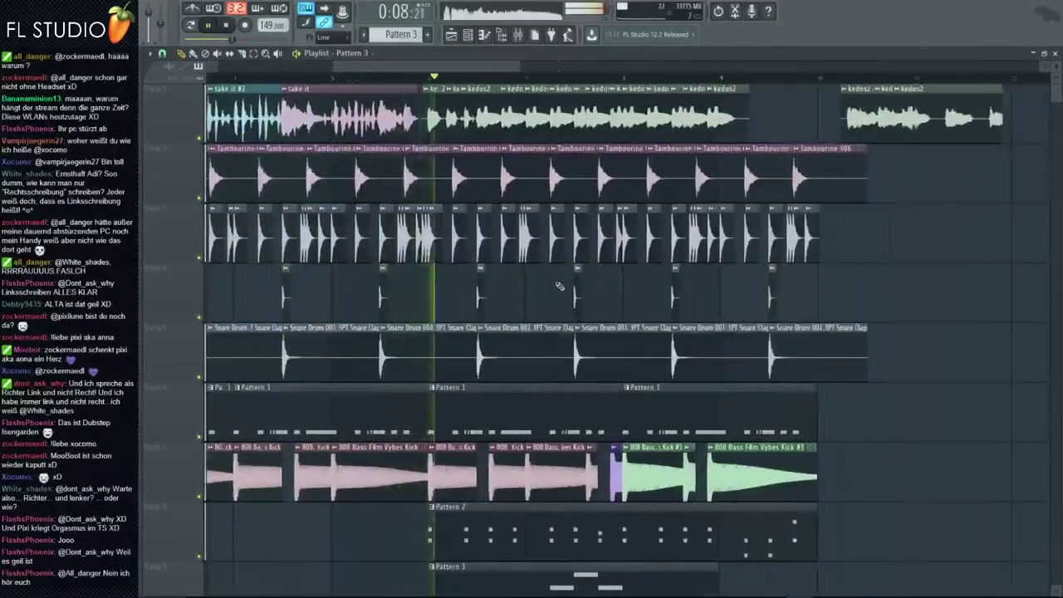
scroll(499, 249, up, 2)
scroll(509, 291, down, 1)
scroll(509, 290, down, 2)
scroll(532, 191, up, 2)
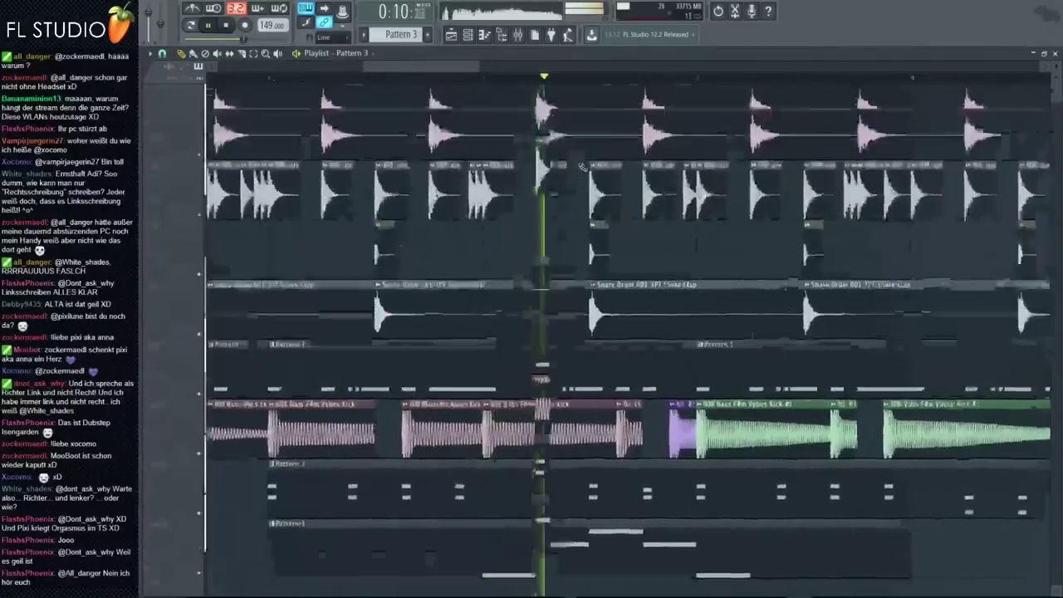
scroll(558, 89, up, 3)
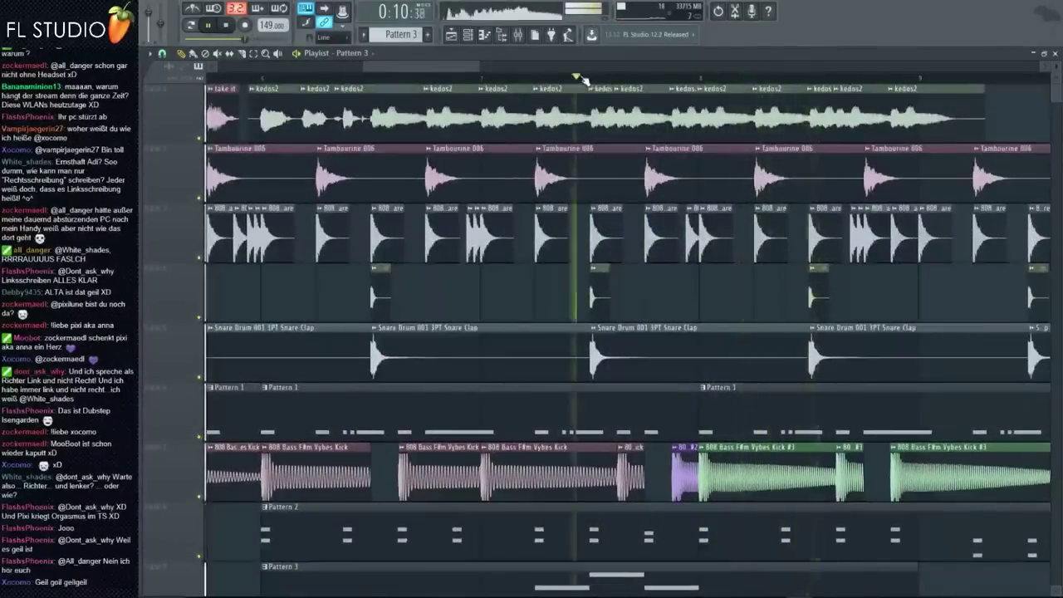
Delete the duplicated kedos2 slices from the second half of bar 8 and the trial slice placed there
scroll(648, 249, down, 3)
scroll(703, 346, up, 2)
scroll(703, 339, up, 1)
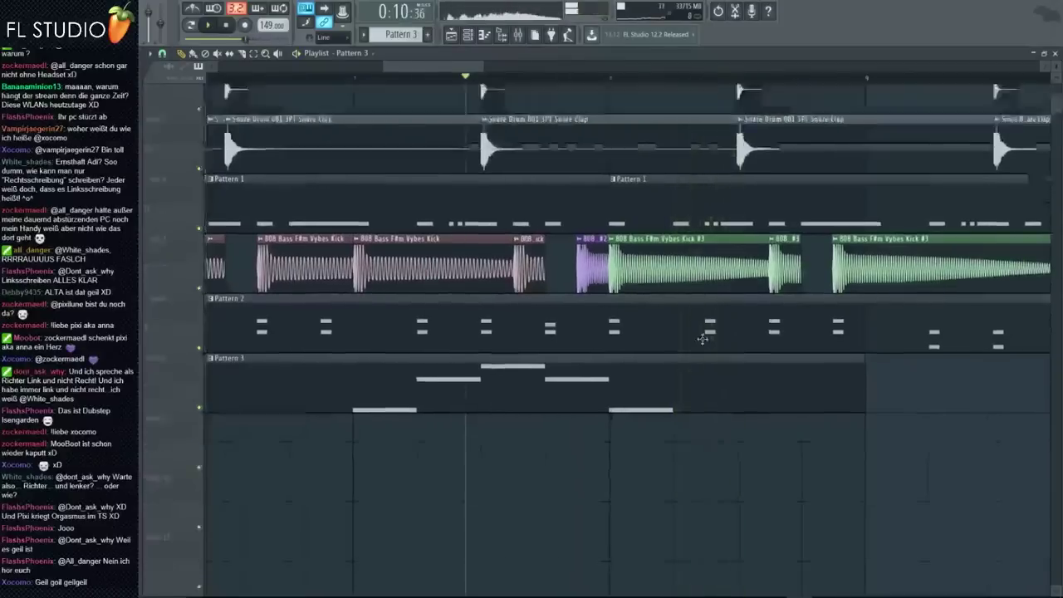
scroll(703, 339, up, 3)
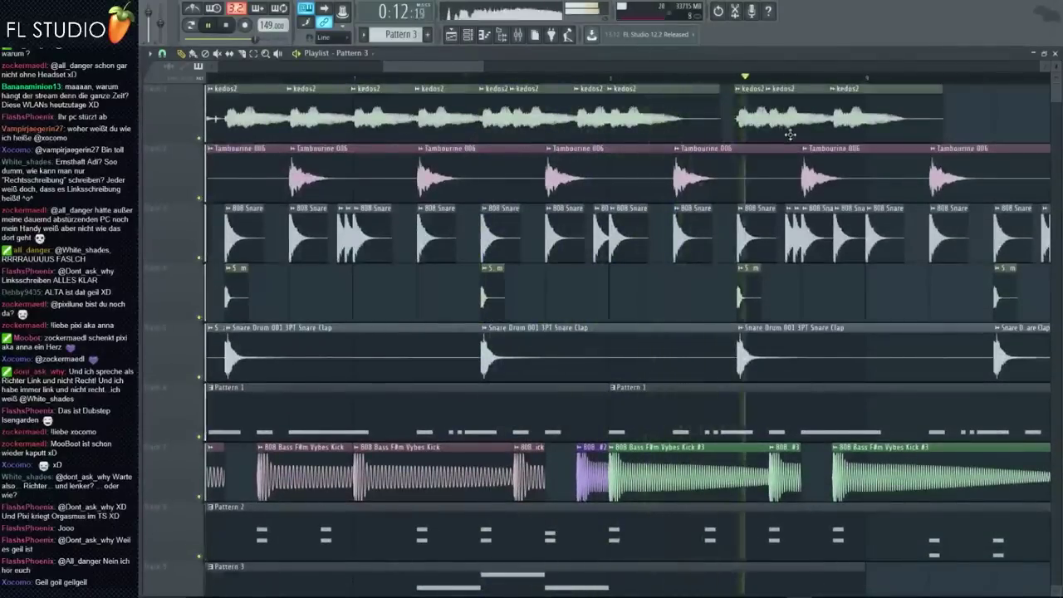
scroll(532, 81, down, 4)
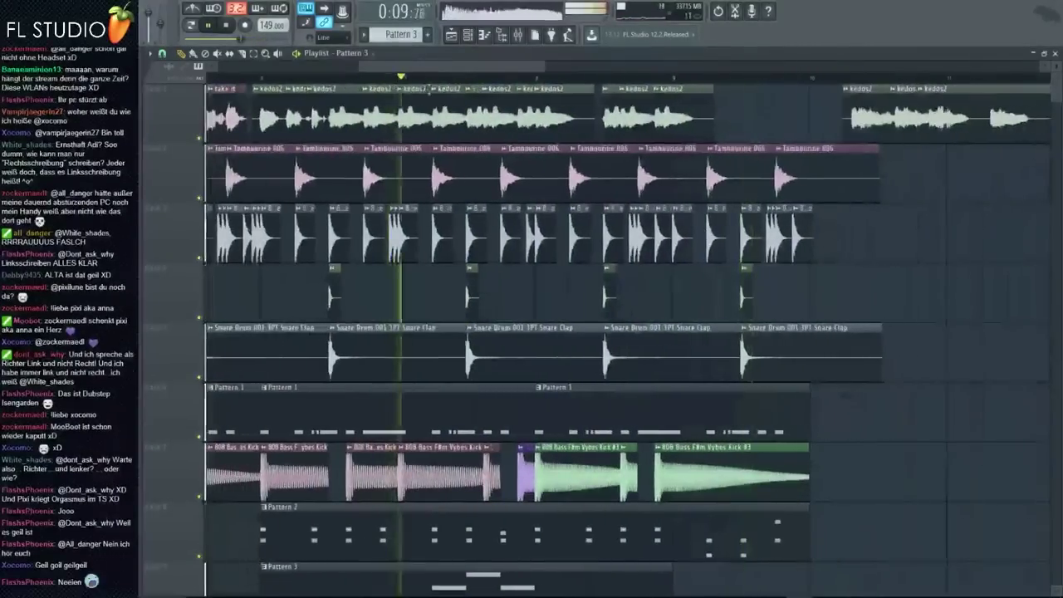
right_click(667, 127)
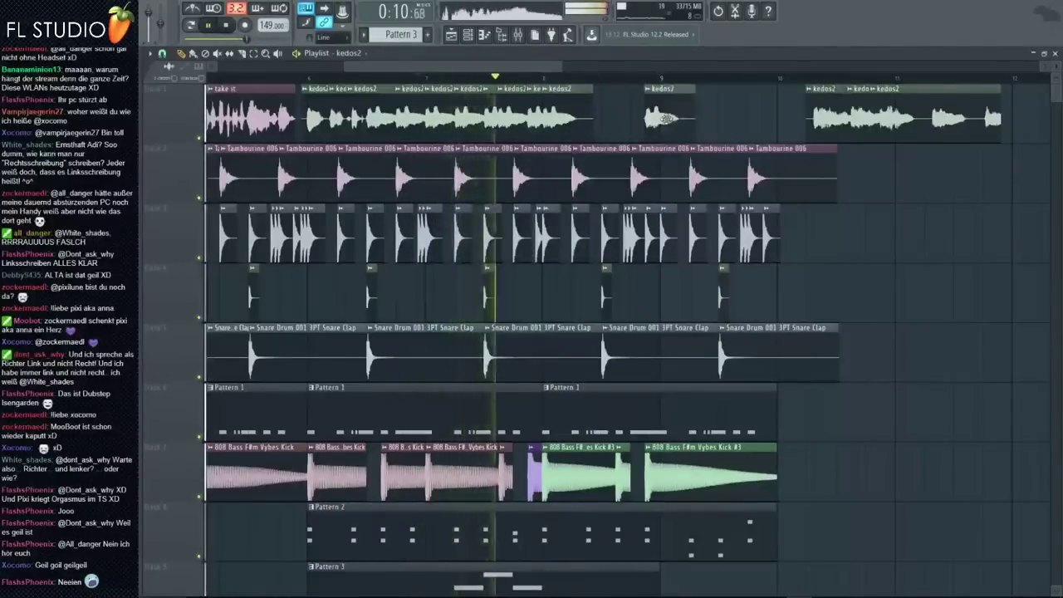
right_click(671, 124)
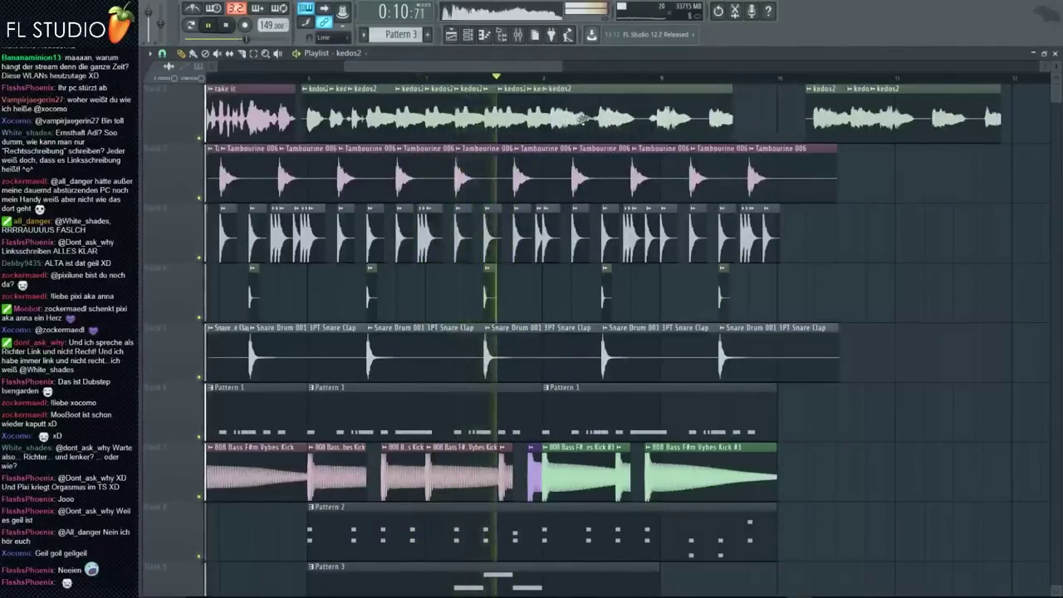
Replace the trial kedos2 clip in bars 8 and 9 with another section of the vocal and adjust its start and length
scroll(543, 108, up, 3)
scroll(573, 108, up, 1)
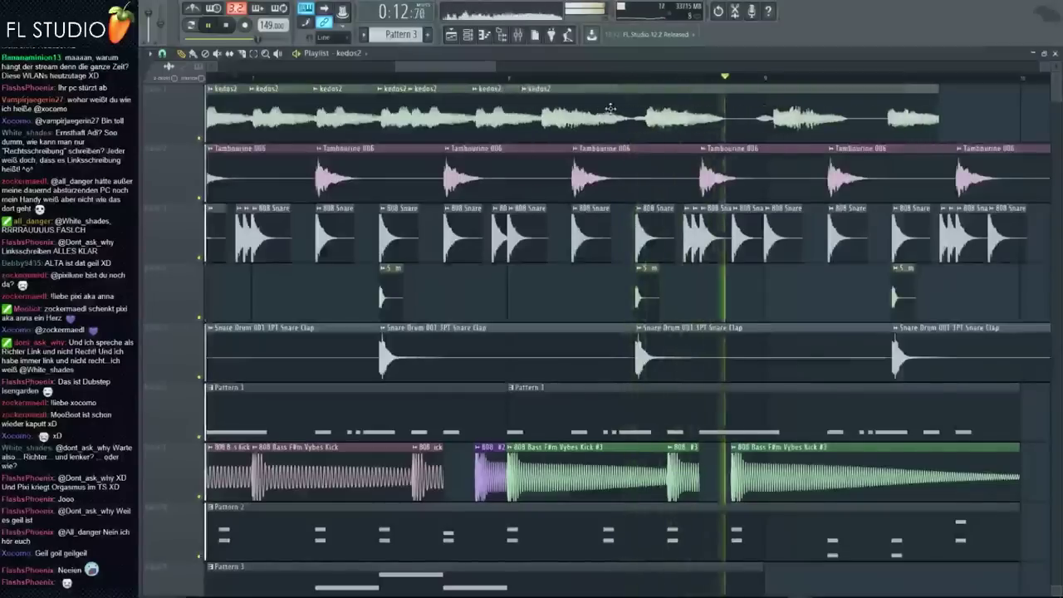
right_click(582, 118)
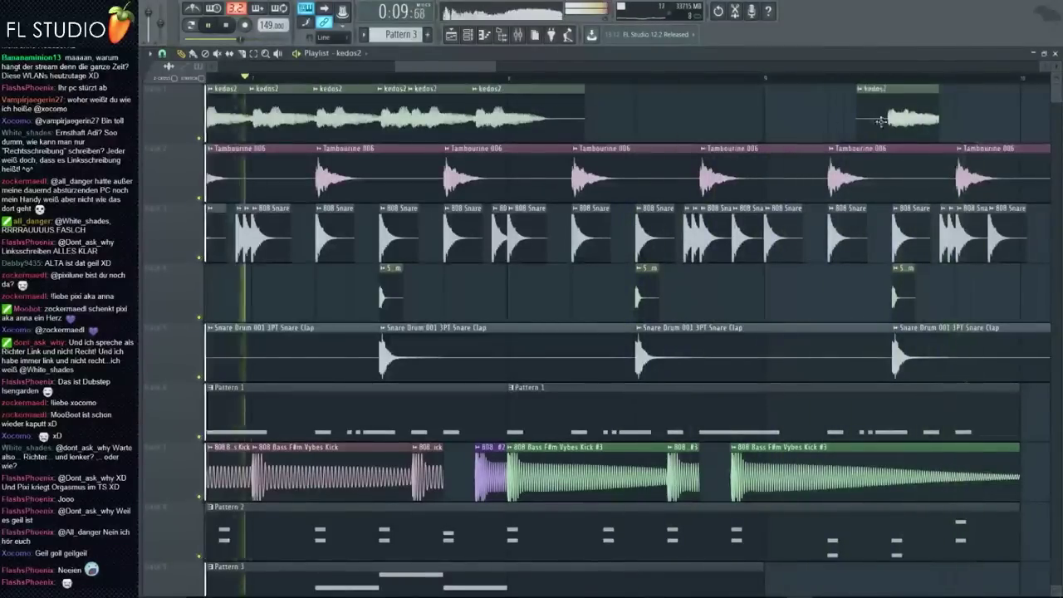
drag(881, 121, 922, 120)
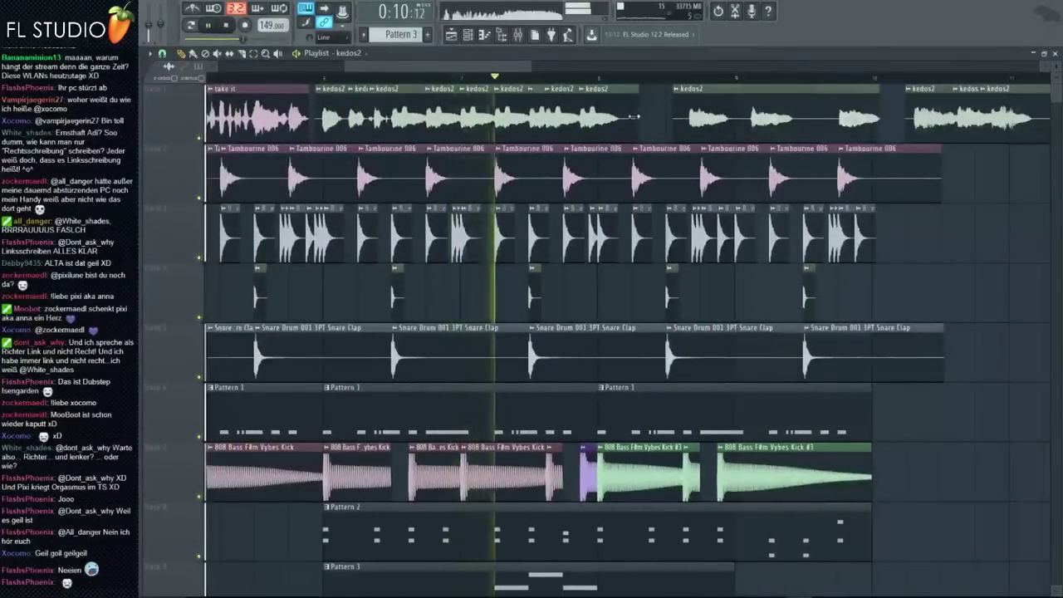
mouse_move(679, 120)
mouse_down()
mouse_move(652, 123)
mouse_move(795, 123)
mouse_move(689, 126)
mouse_up()
drag(754, 126, 839, 116)
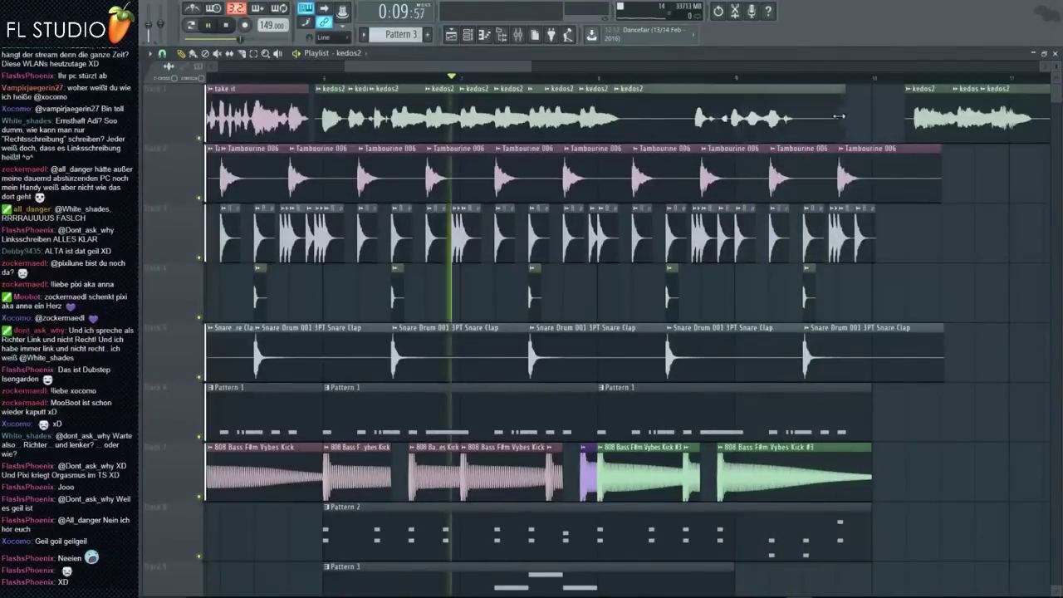
mouse_move(688, 118)
mouse_down()
mouse_move(690, 108)
mouse_move(657, 116)
mouse_move(701, 118)
mouse_up()
Mute the first playlist track with the vocal clips and play the arrangement from the middle of bar 5
scroll(751, 123, down, 5)
click(422, 76)
key(space)
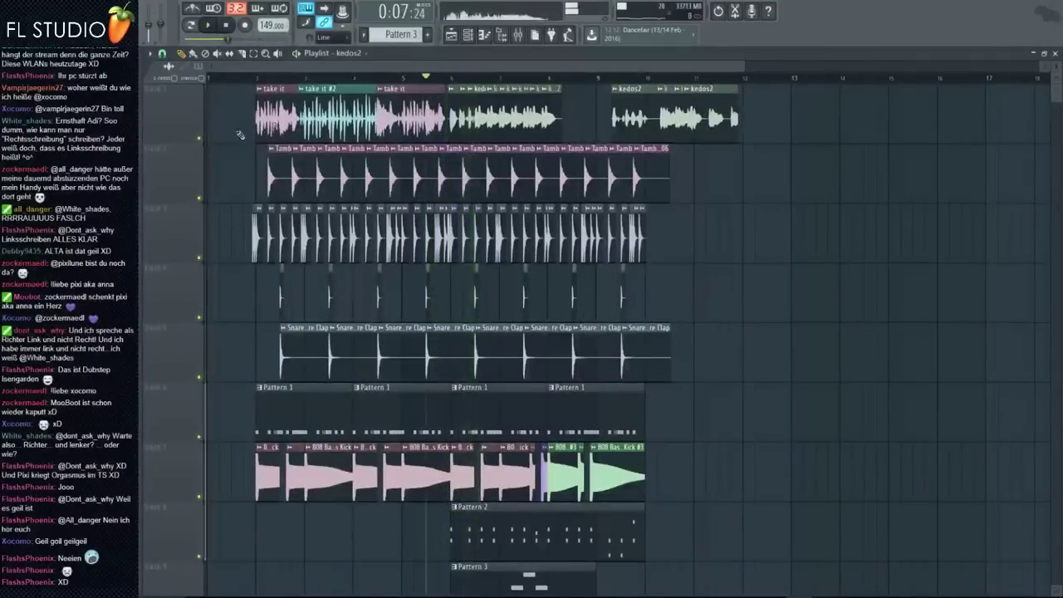
drag(349, 116, 543, 548)
scroll(389, 357, up, 2)
click(207, 140)
key(space)
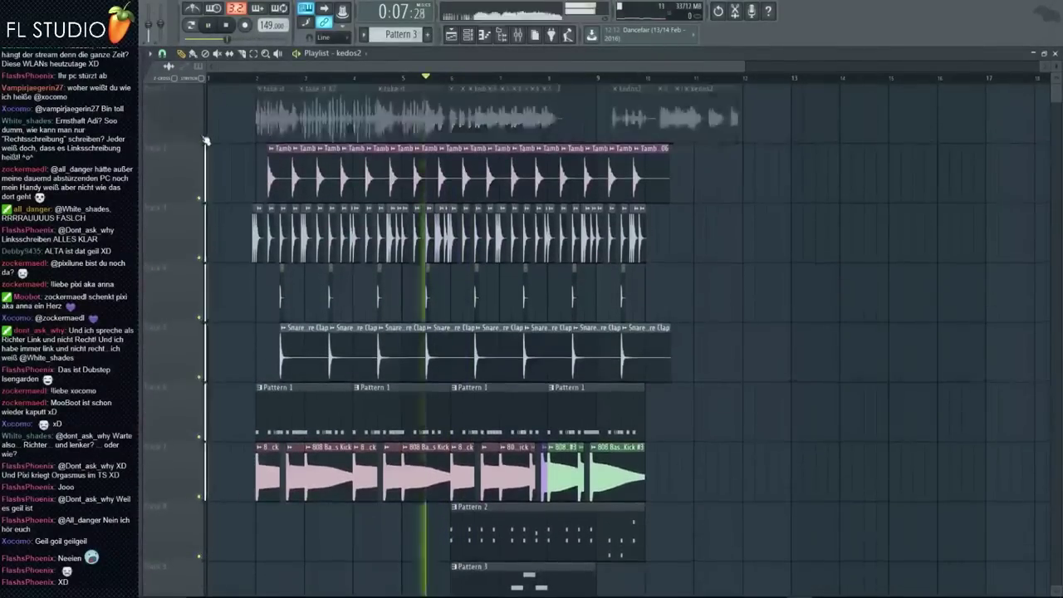
Review the lower playlist tracks during playback and unmute the first track holding the vocal clips
scroll(642, 281, down, 4)
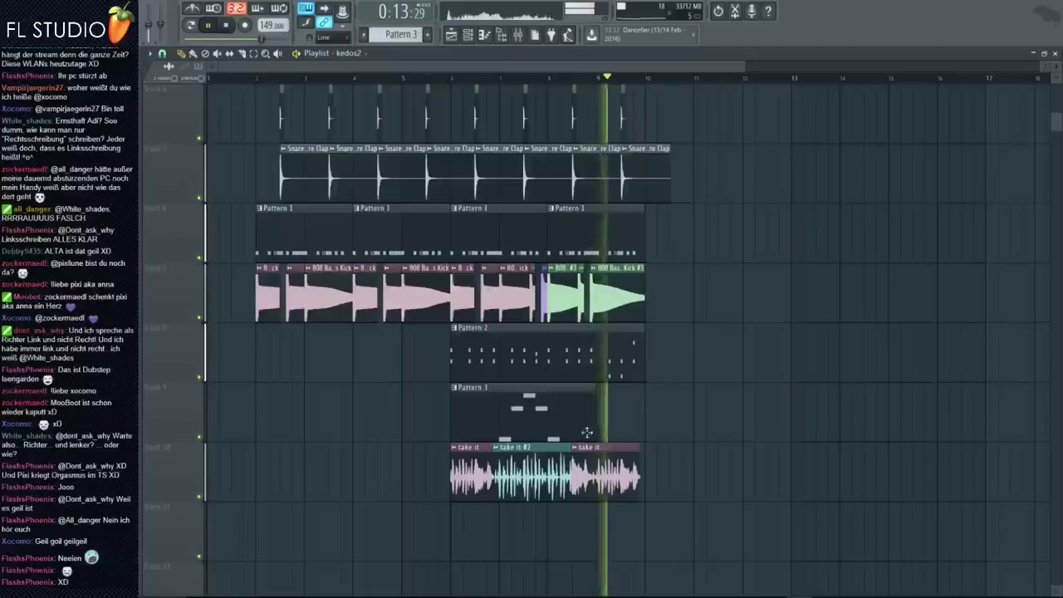
scroll(515, 470, up, 3)
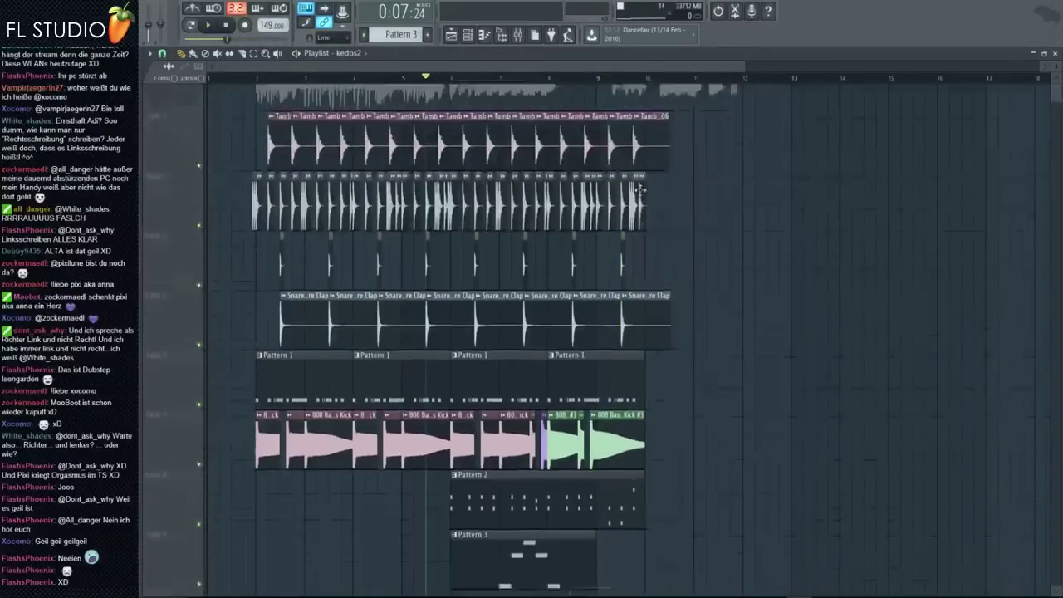
scroll(474, 166, up, 5)
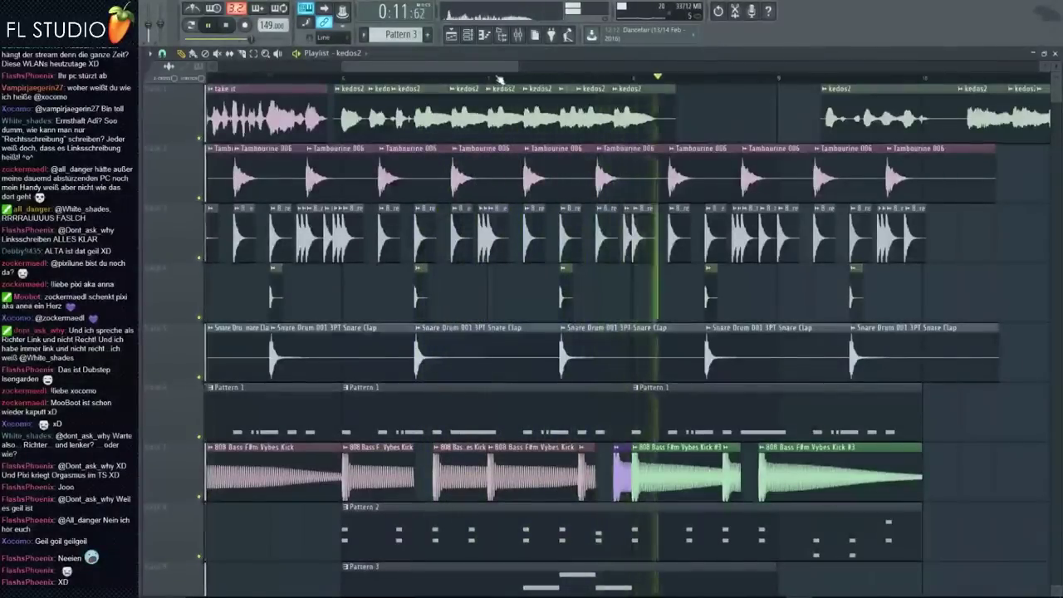
Open the mixer and inspect Fruity Reeverb 2 on insert 8 while the arrangement plays
click(522, 38)
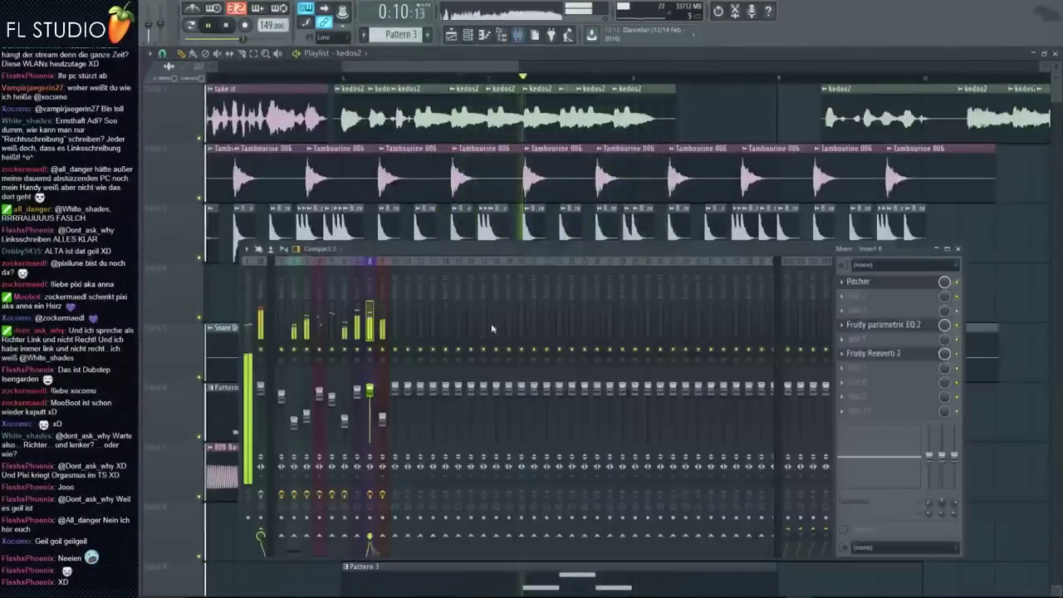
click(883, 357)
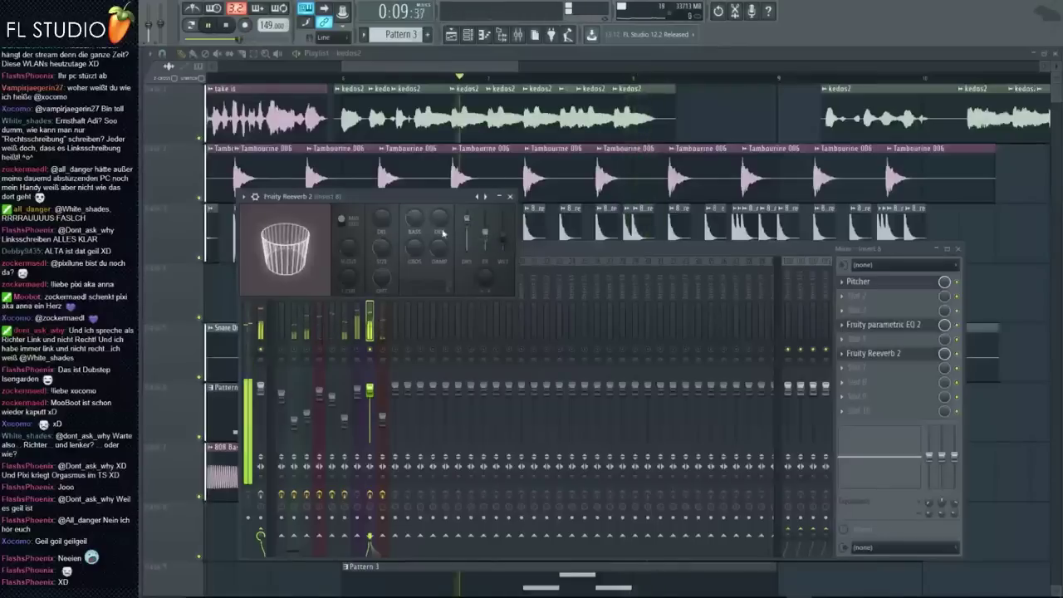
click(421, 320)
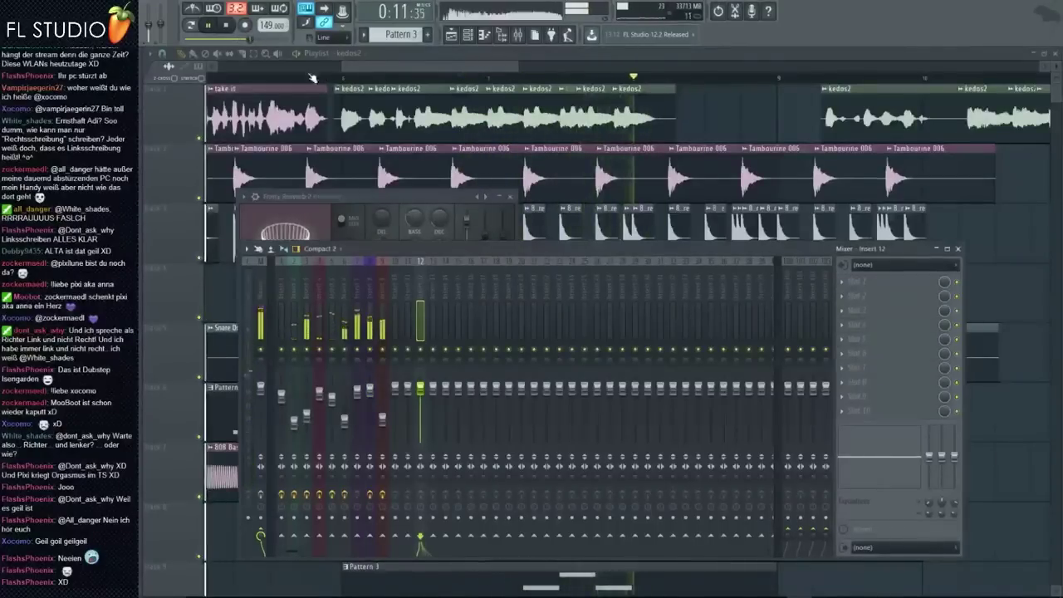
Replay the section from just before bar 6 and check the effects on inserts 8 and 9, including Fruity Reeverb 2
click(313, 77)
key(F9)
click(370, 324)
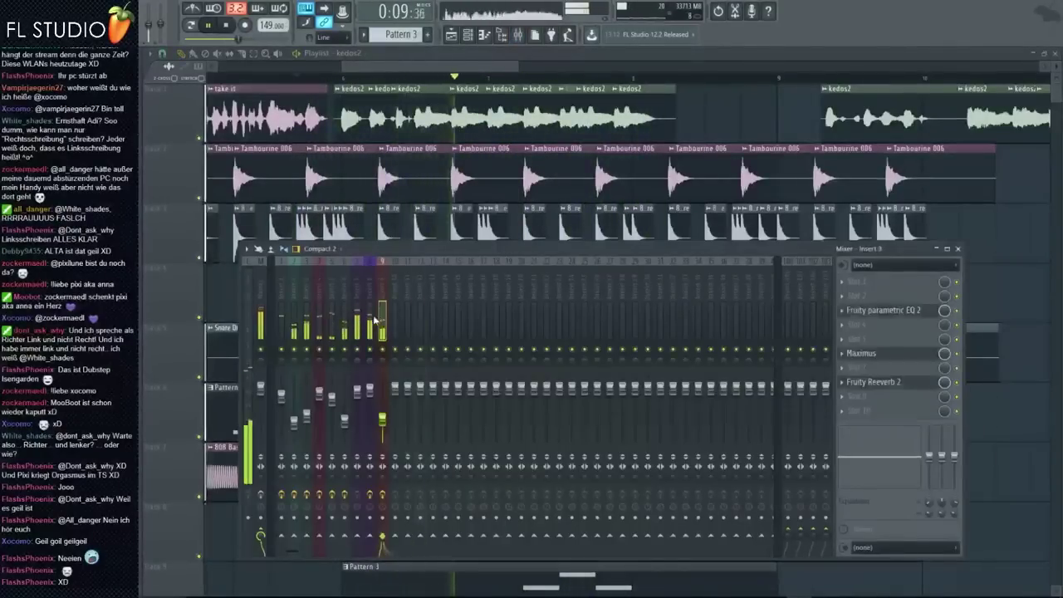
click(394, 341)
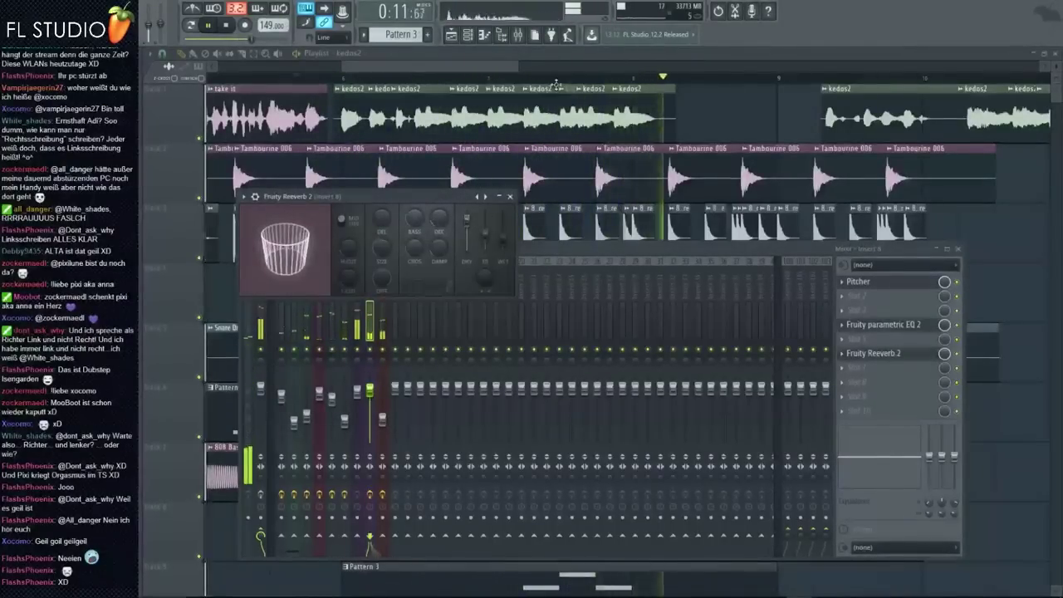
click(601, 100)
Move the separate kedos2 clip back into the start of bar 8 and fit the preceding slices against it
scroll(802, 133, up, 8)
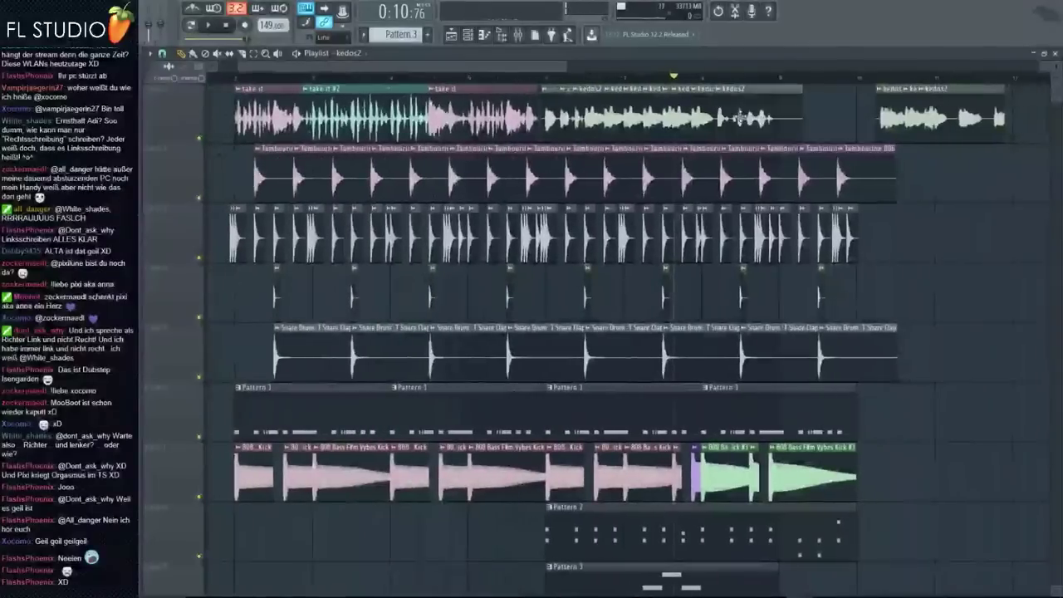
scroll(642, 134, down, 6)
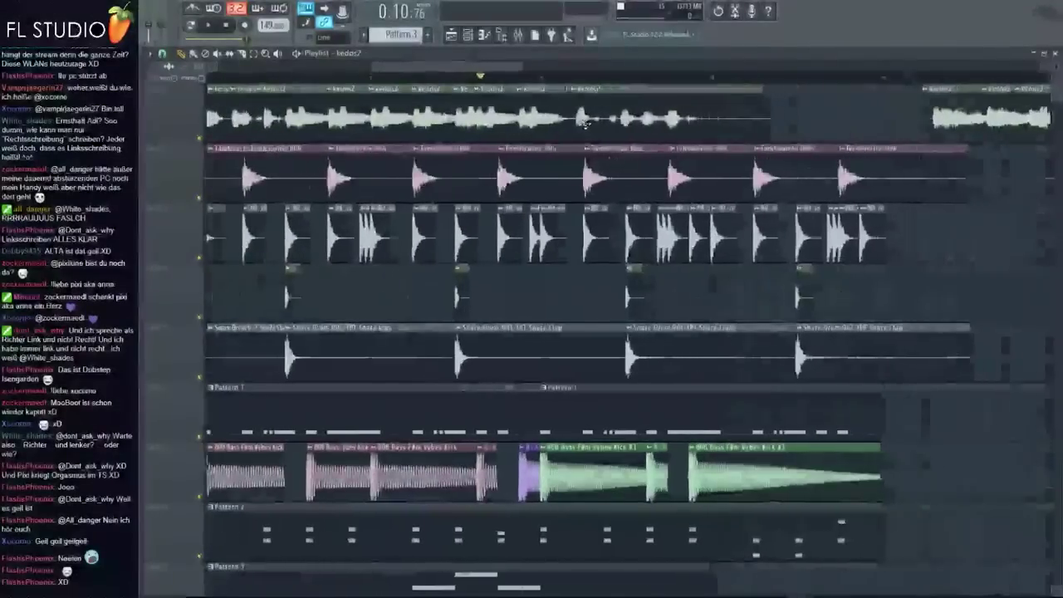
drag(550, 123, 458, 131)
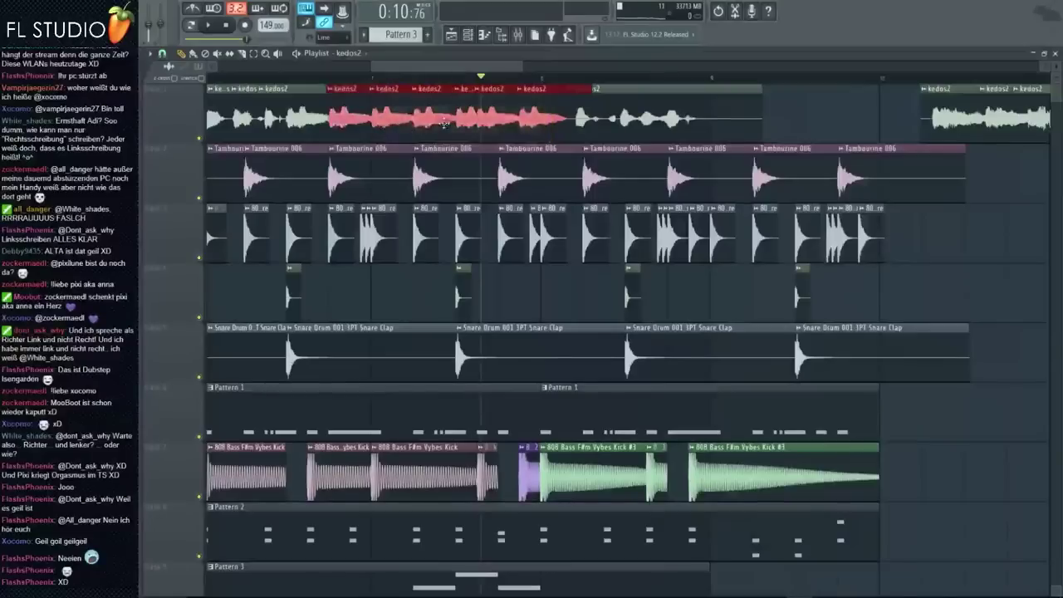
scroll(445, 123, up, 6)
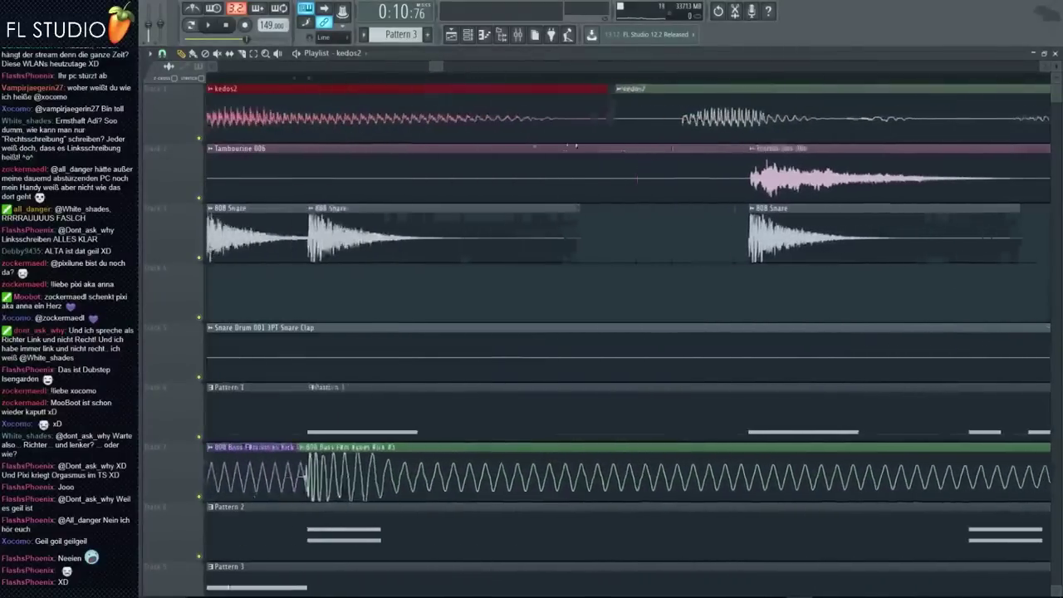
scroll(625, 121, down, 8)
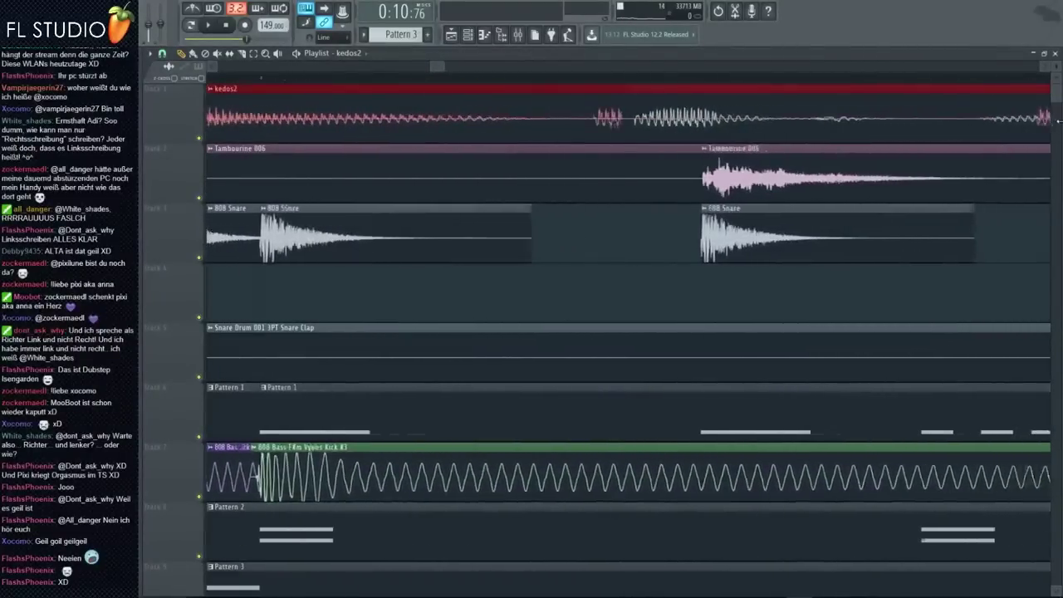
scroll(551, 137, down, 1)
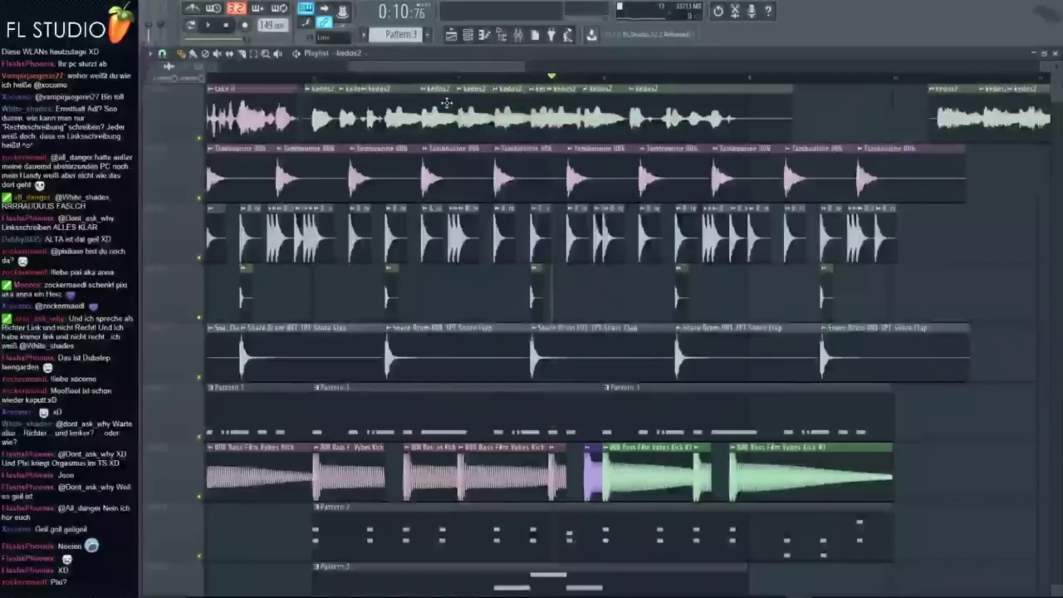
Play from bar 6 and lengthen the kedos2 slices in the second half of bar 6 to close their gaps
scroll(447, 103, up, 3)
click(328, 80)
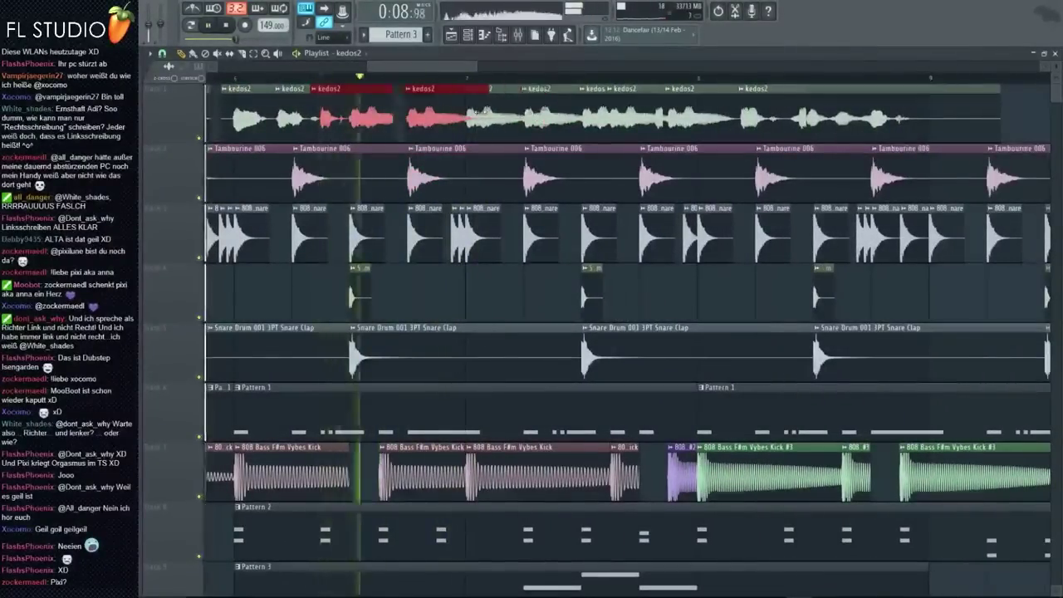
scroll(486, 114, up, 6)
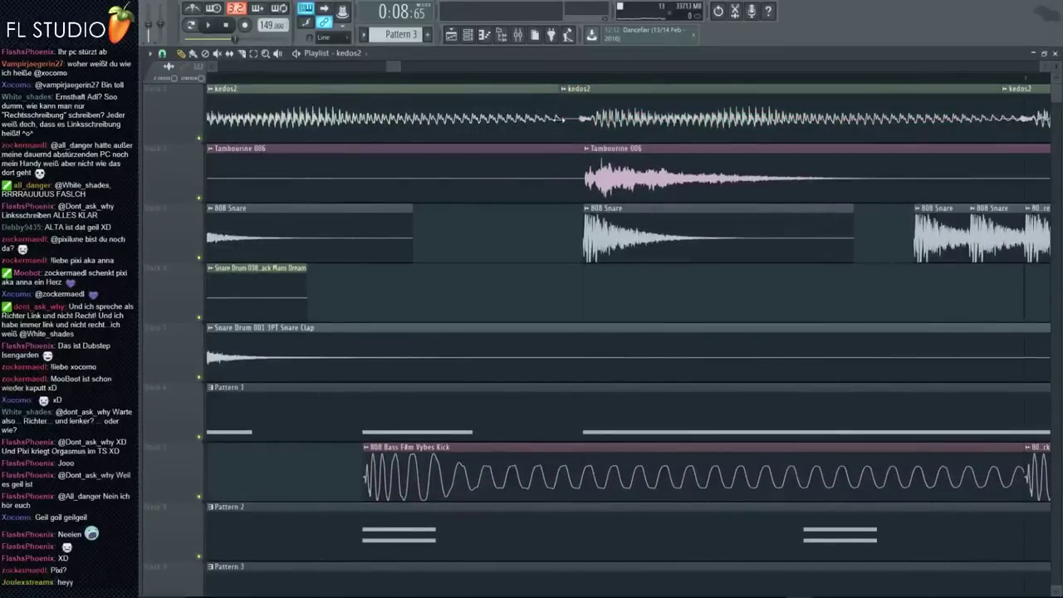
scroll(543, 136, down, 4)
key(space)
key(space)
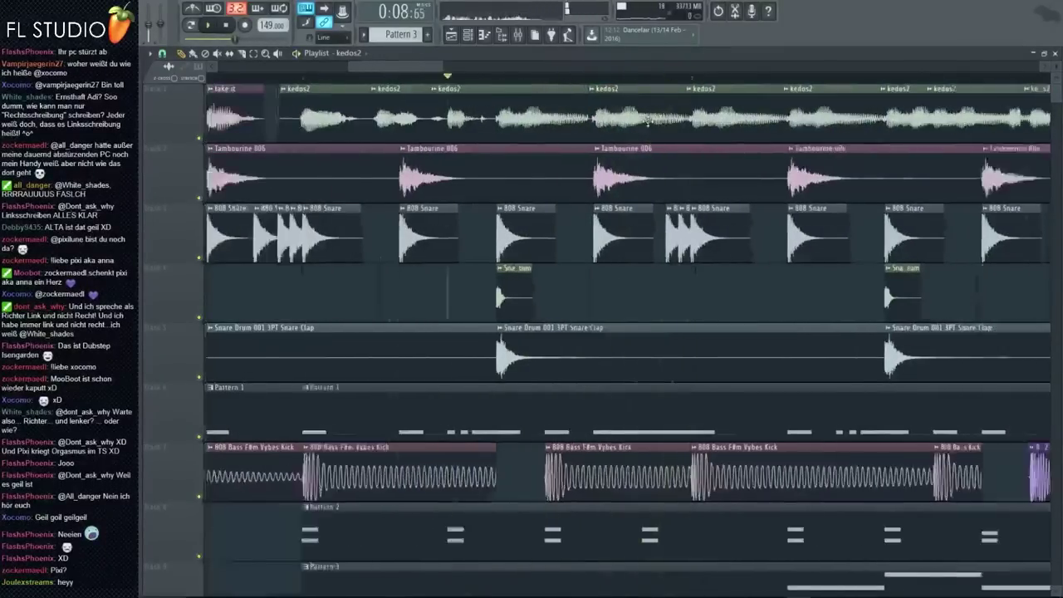
Extend the kedos2 slices in the first half of bar 7 to meet the slices that follow them
scroll(749, 86, up, 5)
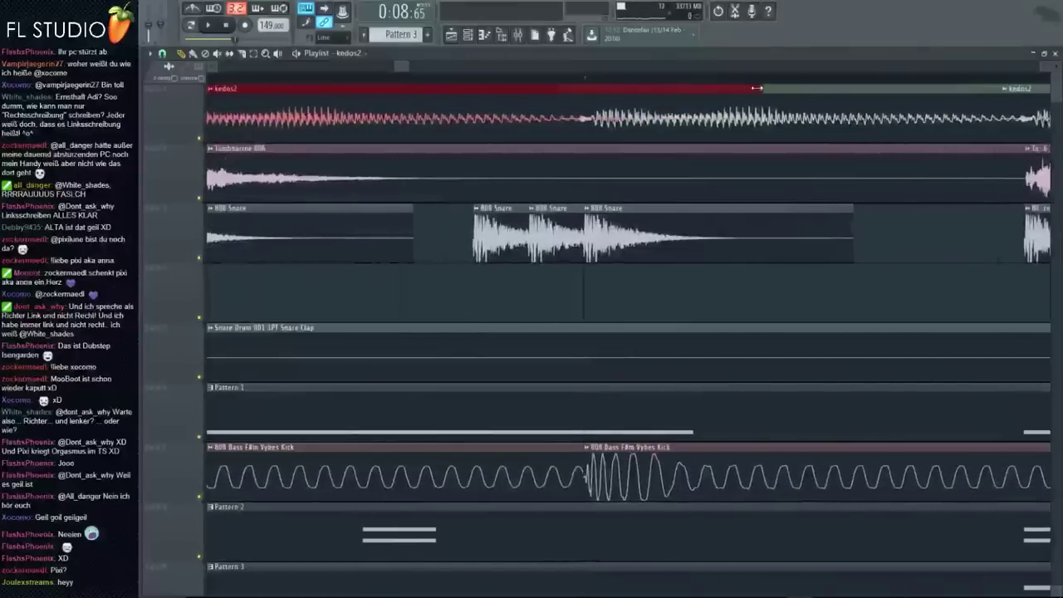
drag(577, 101, 1023, 93)
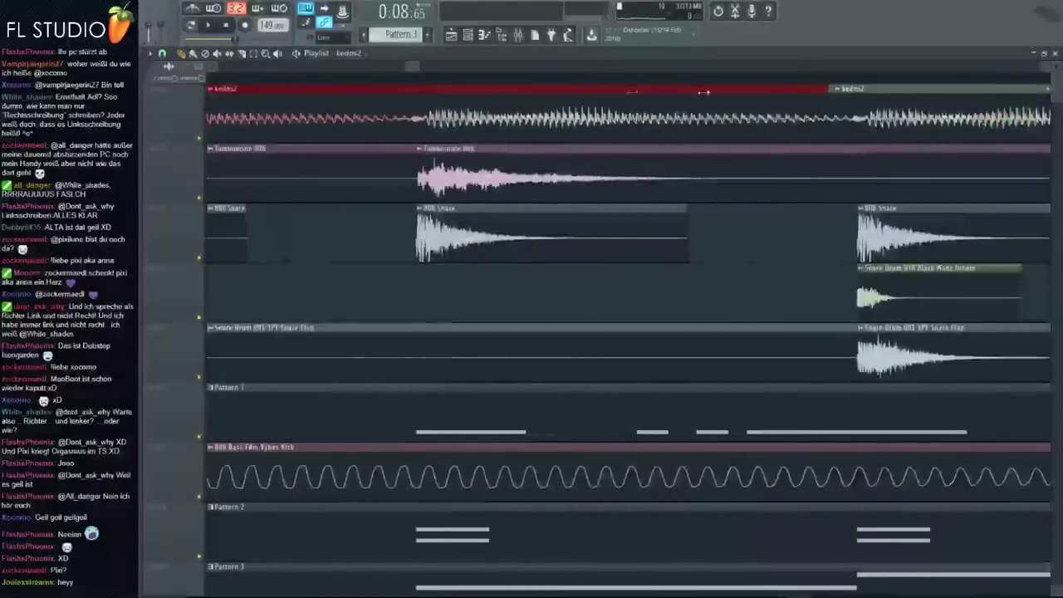
scroll(405, 89, down, 6)
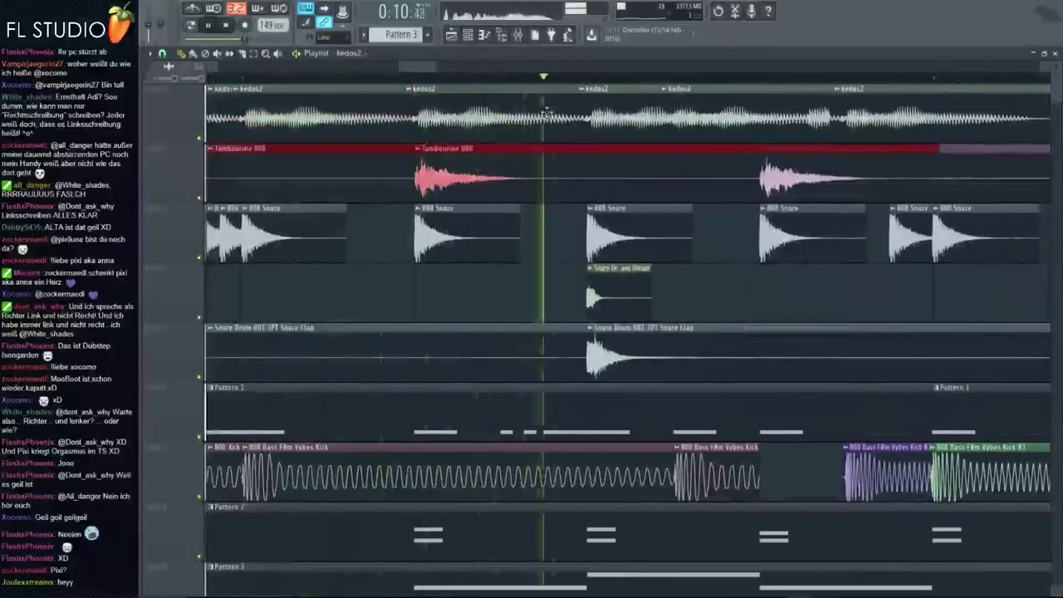
Adjust the edges of the kedos2 slices in the second half of bar 7 so they join without gaps
scroll(836, 90, up, 4)
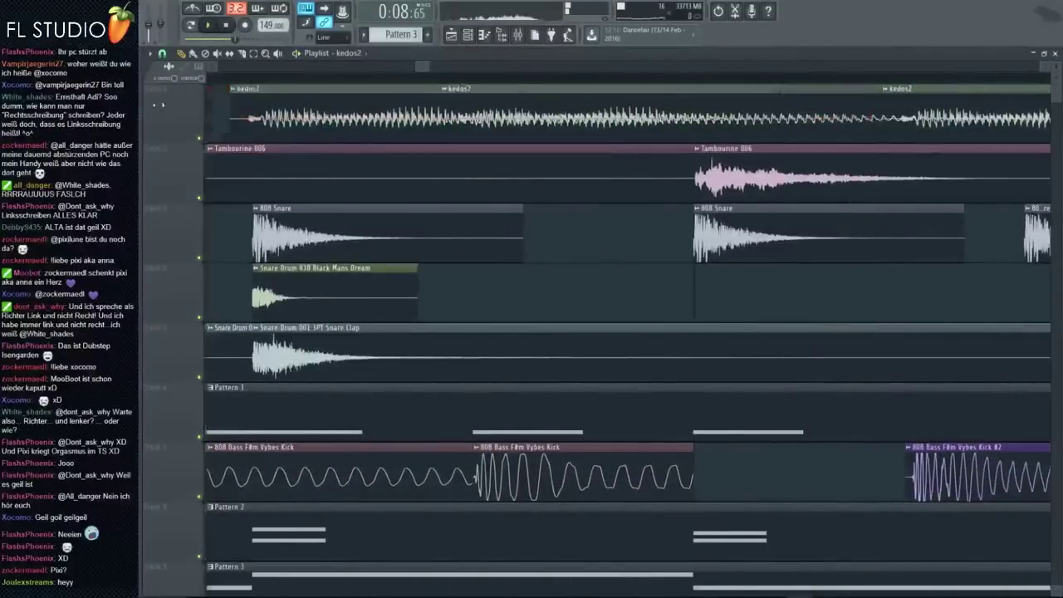
drag(154, 105, 342, 114)
scroll(355, 110, down, 4)
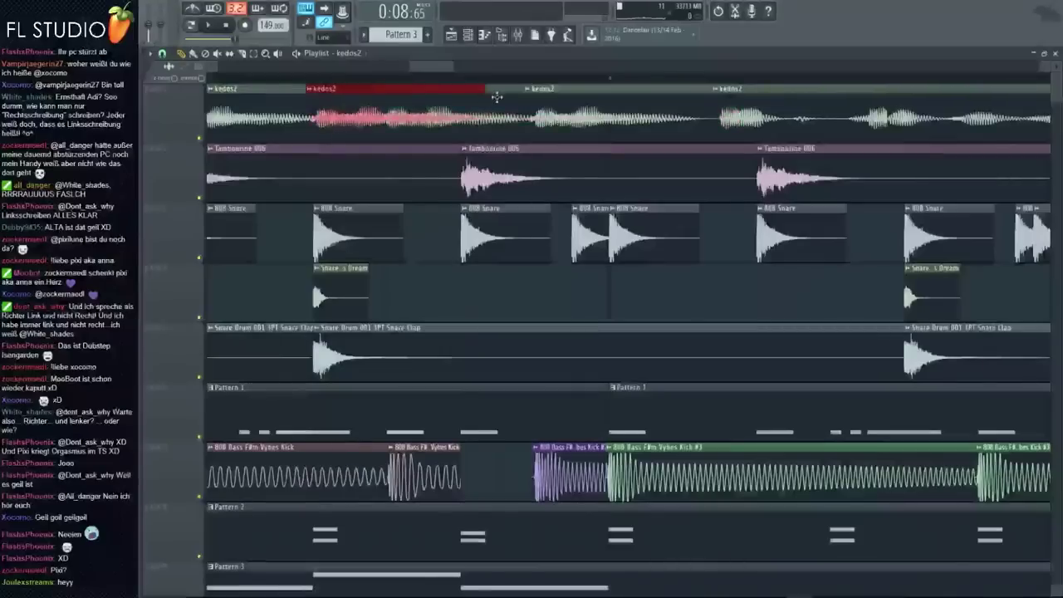
scroll(496, 97, up, 3)
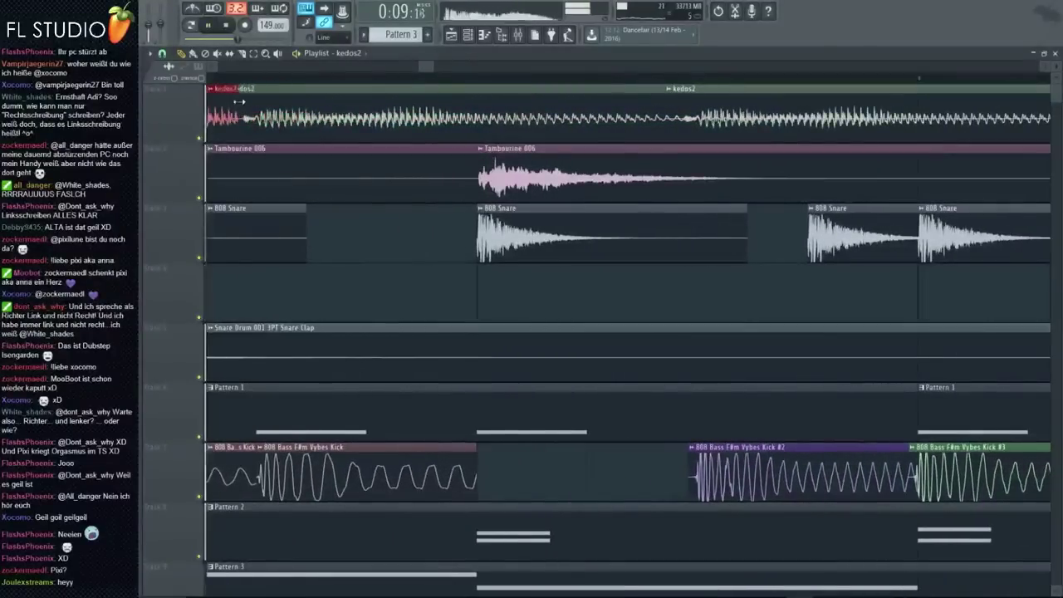
scroll(844, 105, down, 2)
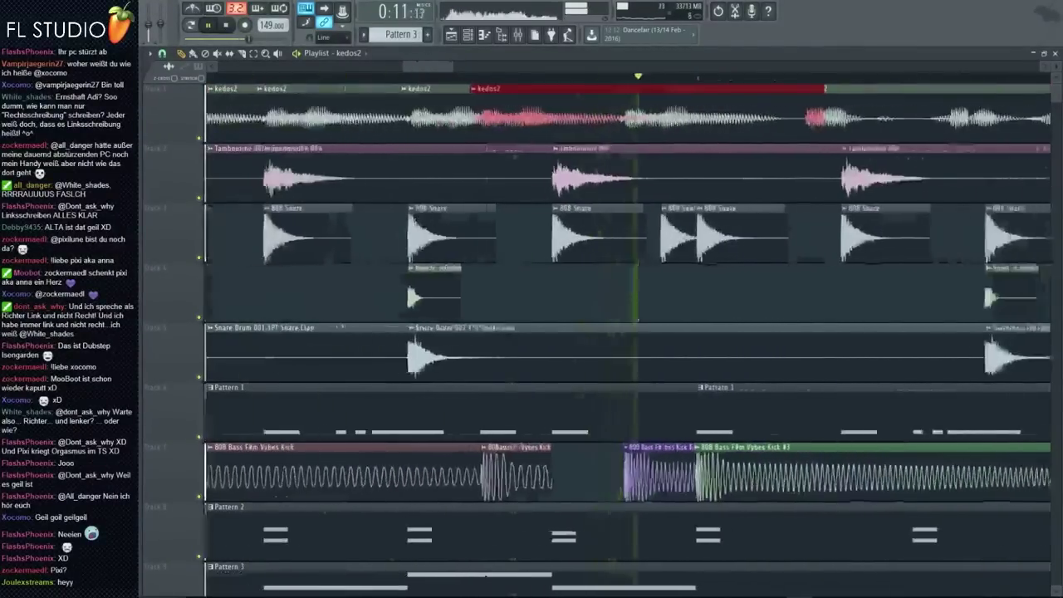
Adjust the last kedos2 slice around bar 8, delete the surplus piece and shift the trailing clip further along the bar
scroll(618, 98, up, 3)
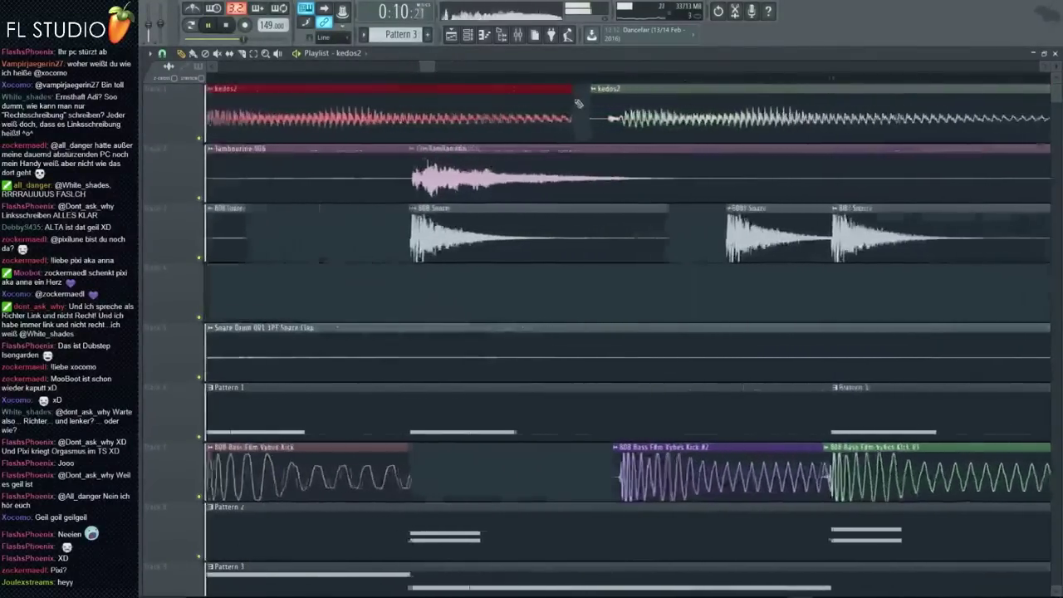
scroll(707, 102, down, 2)
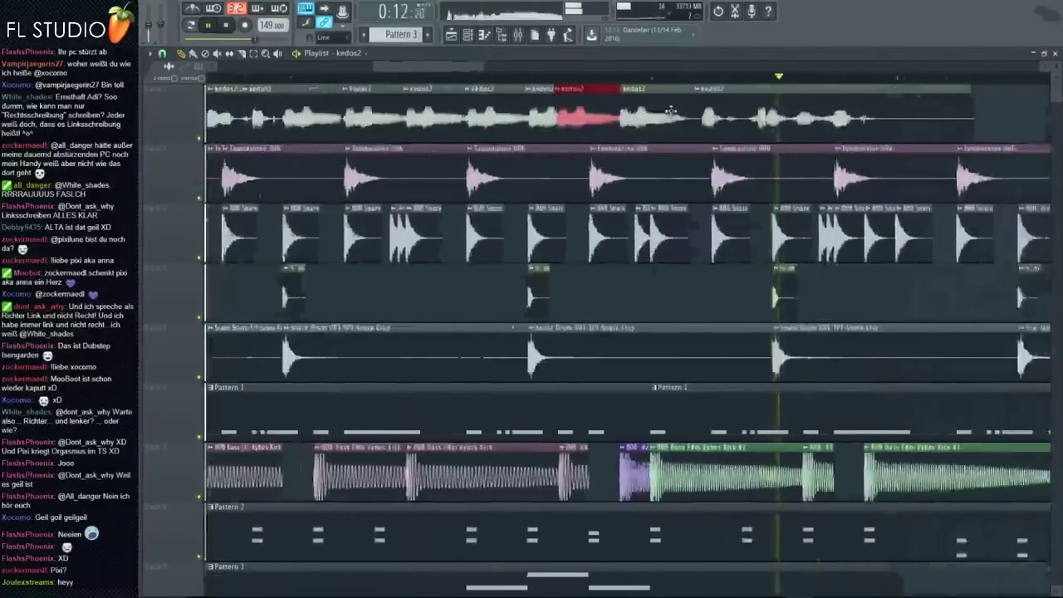
scroll(933, 111, up, 2)
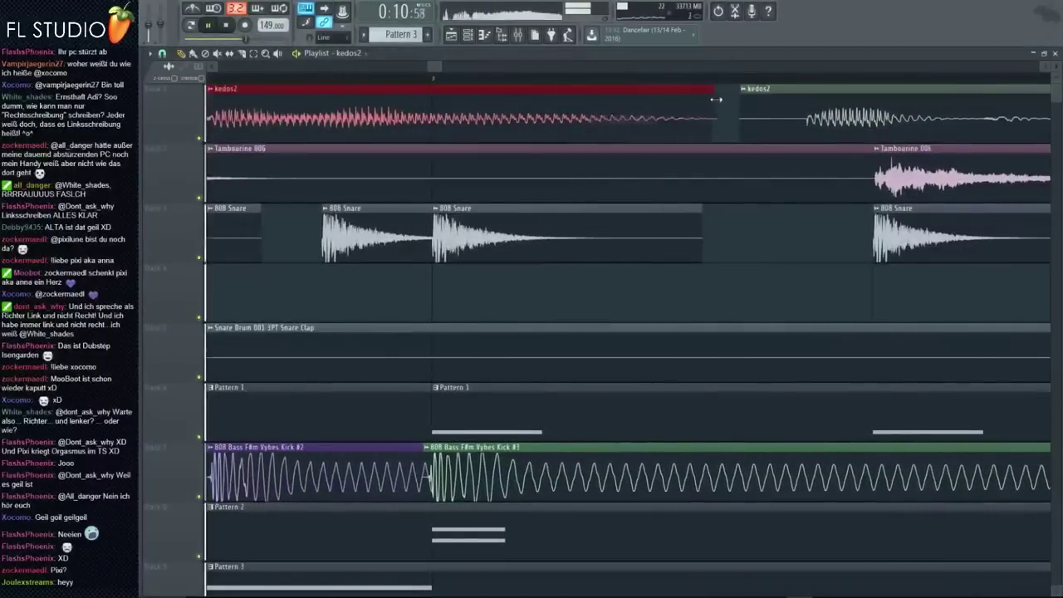
key(space)
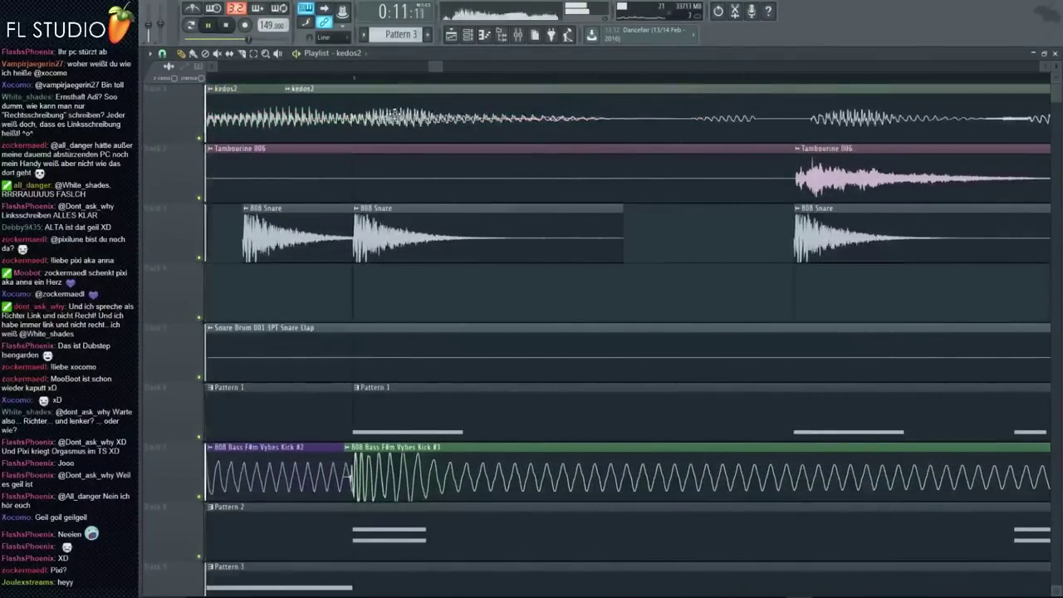
right_click(682, 104)
key(space)
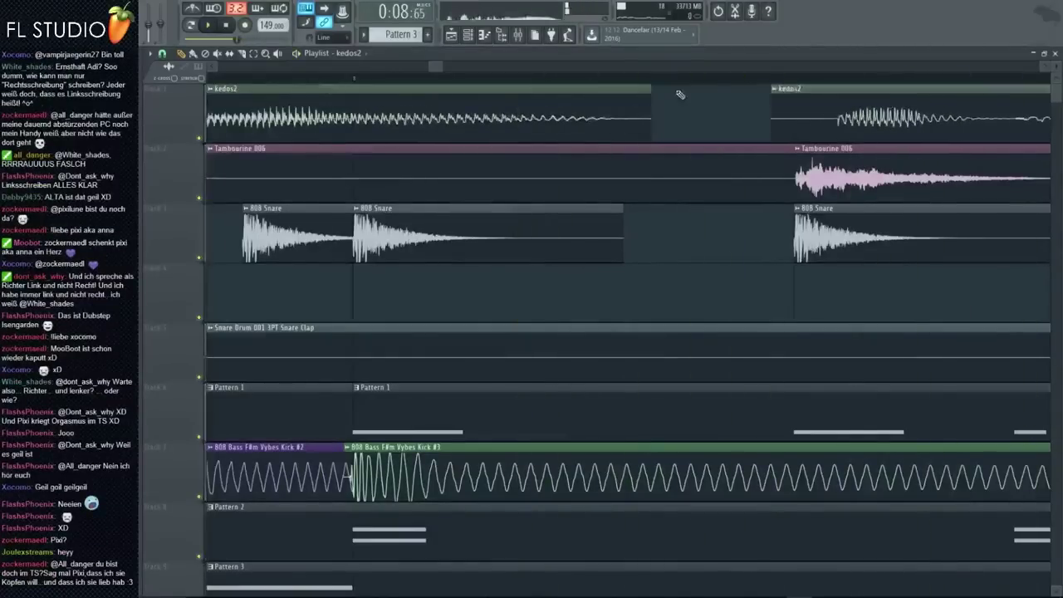
Trim the last kedos2 slice to end at bar 8 and play the arrangement from the middle of bar 5
scroll(375, 99, down, 8)
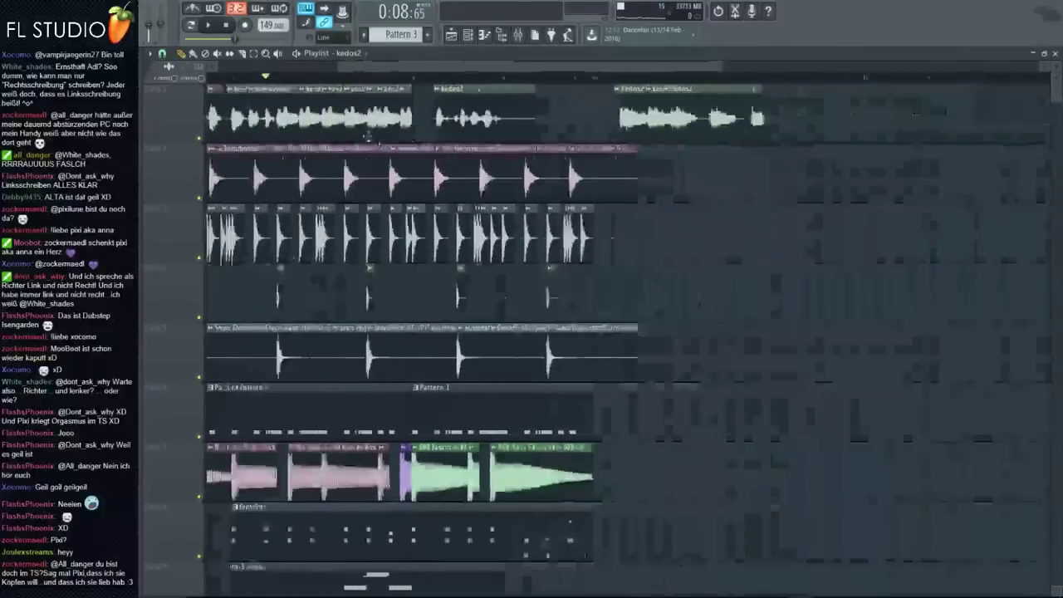
key(space)
click(347, 78)
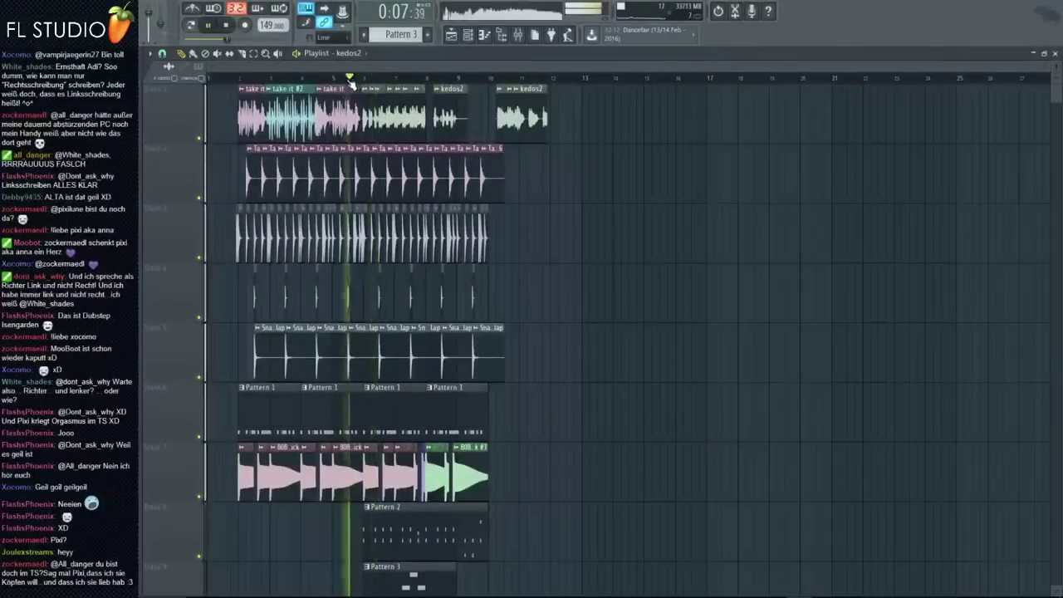
scroll(348, 78, up, 4)
Move the trailing kedos2 clip to the start of bar 8, cut it inside the first beat and play it back
scroll(496, 111, up, 8)
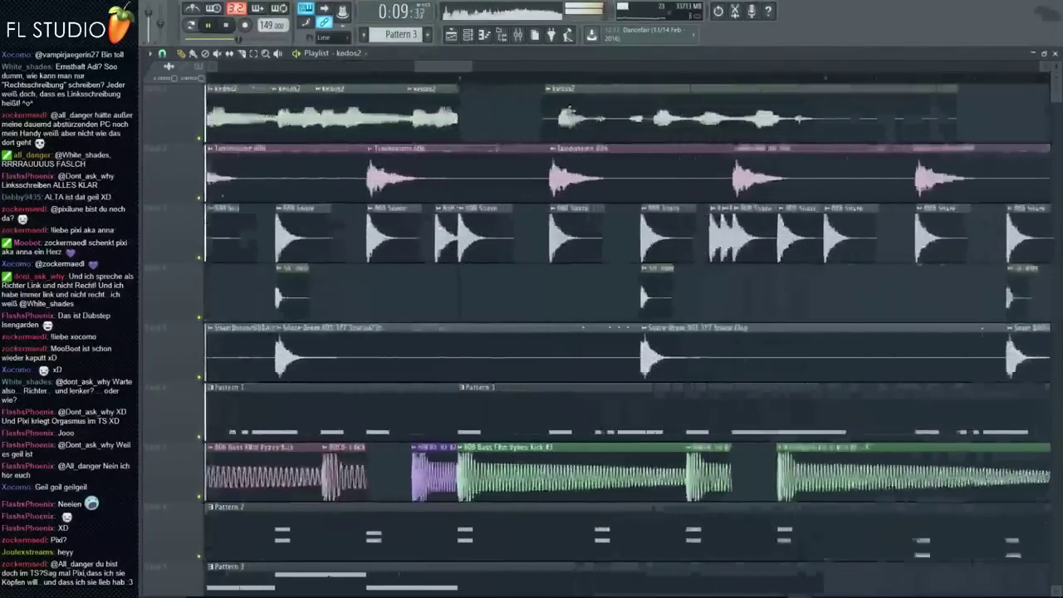
scroll(548, 119, up, 2)
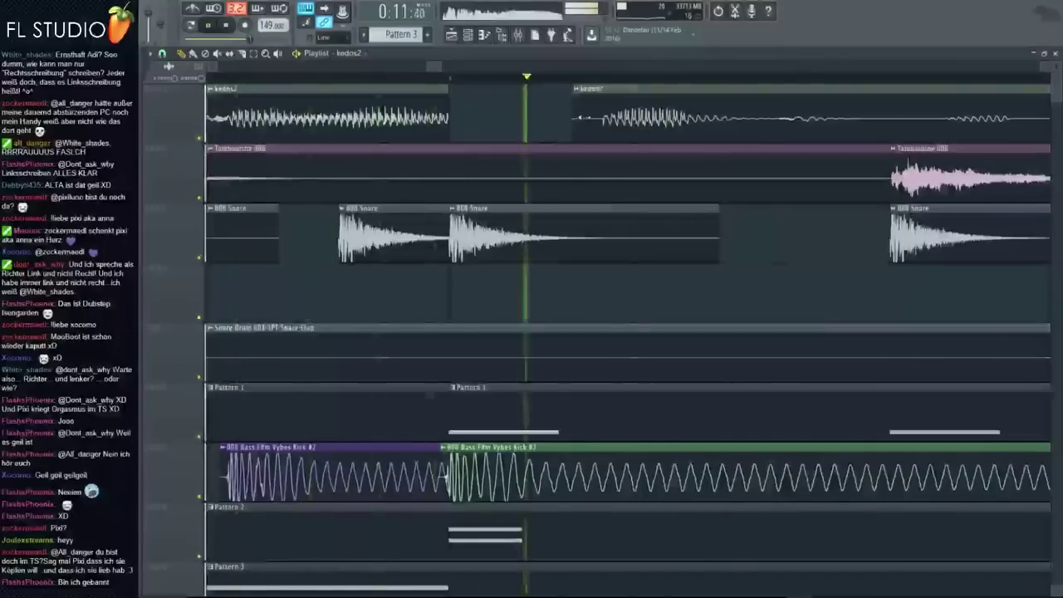
drag(584, 111, 444, 110)
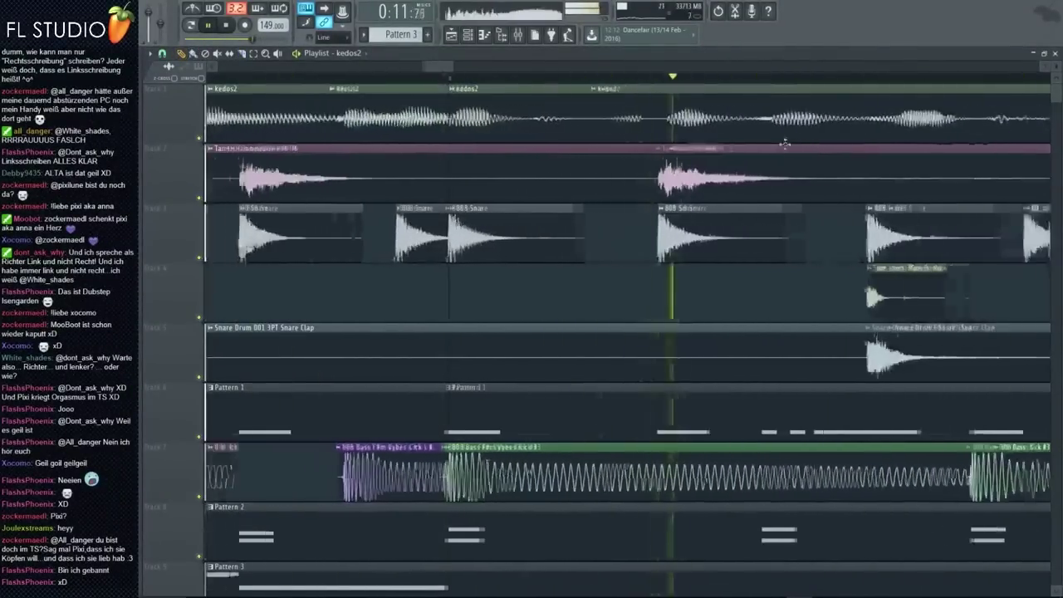
key(space)
key(space)
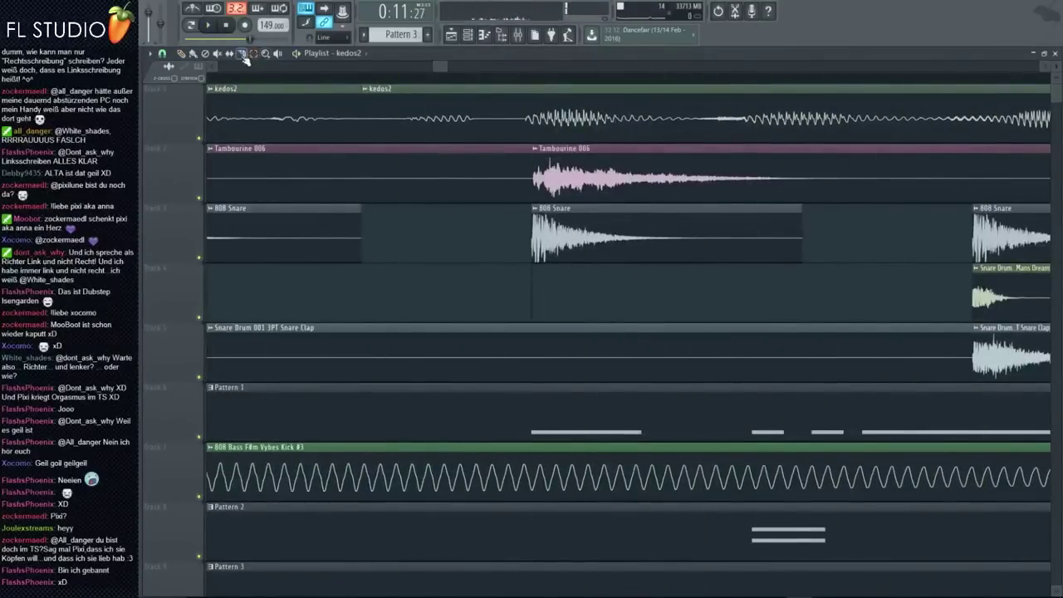
Add another F4 note after the last one in bar 3 of the Pattern 3 melody and return to the playlist
scroll(582, 166, down, 5)
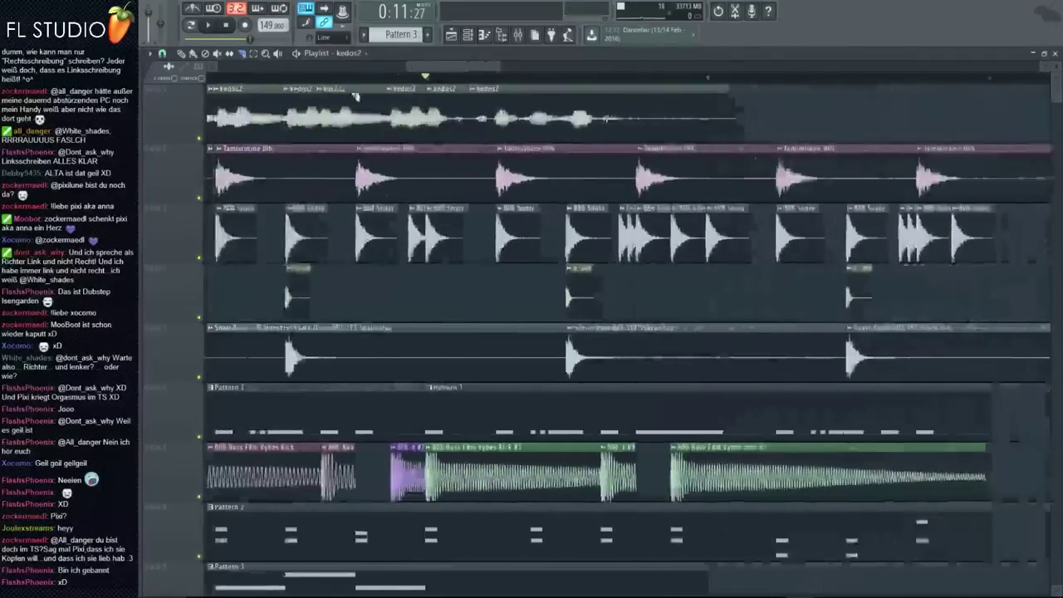
scroll(487, 241, down, 4)
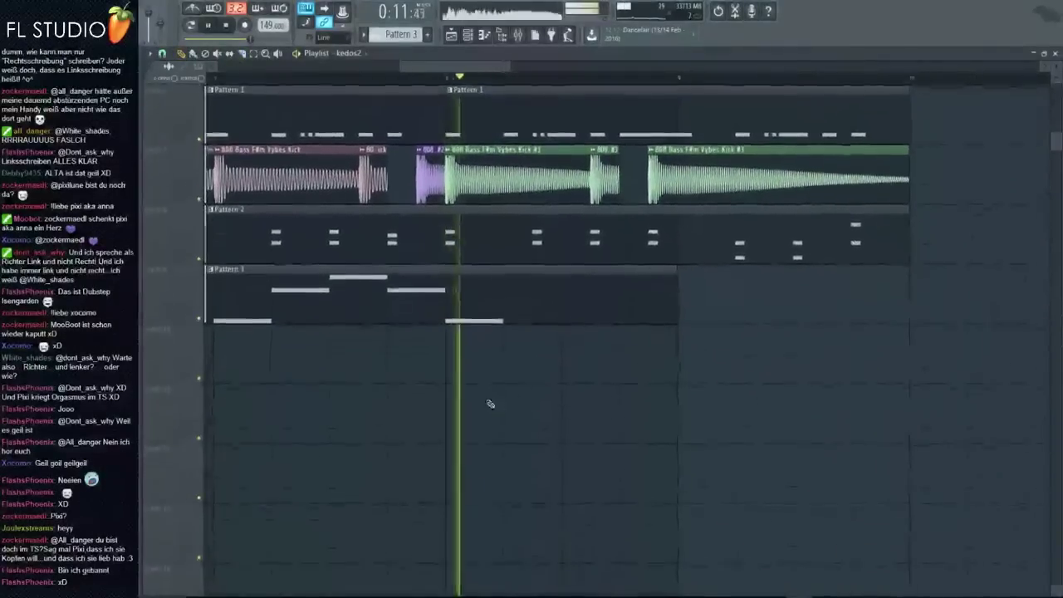
key(F7)
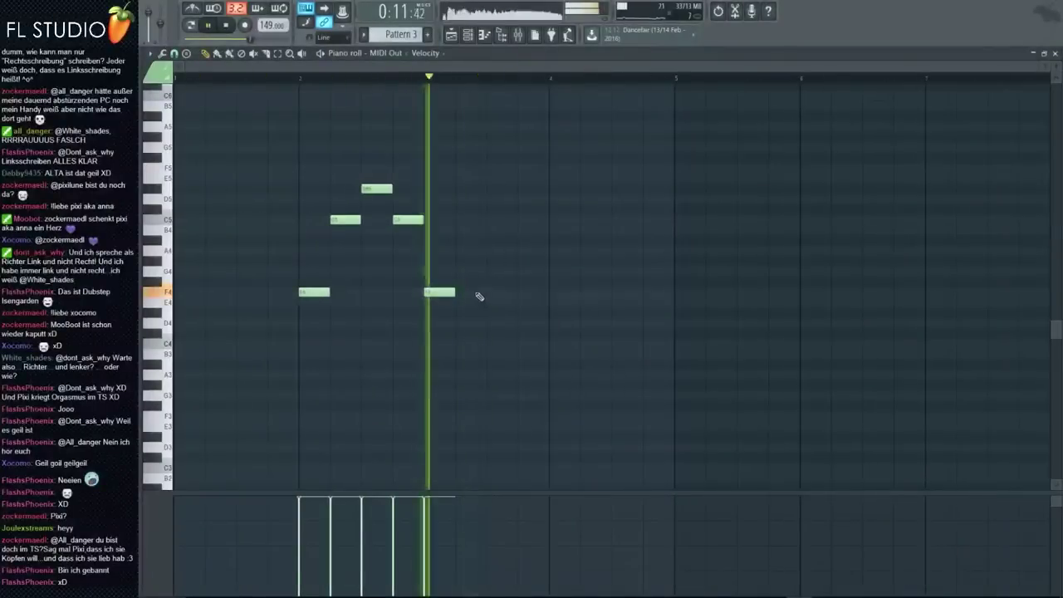
click(487, 292)
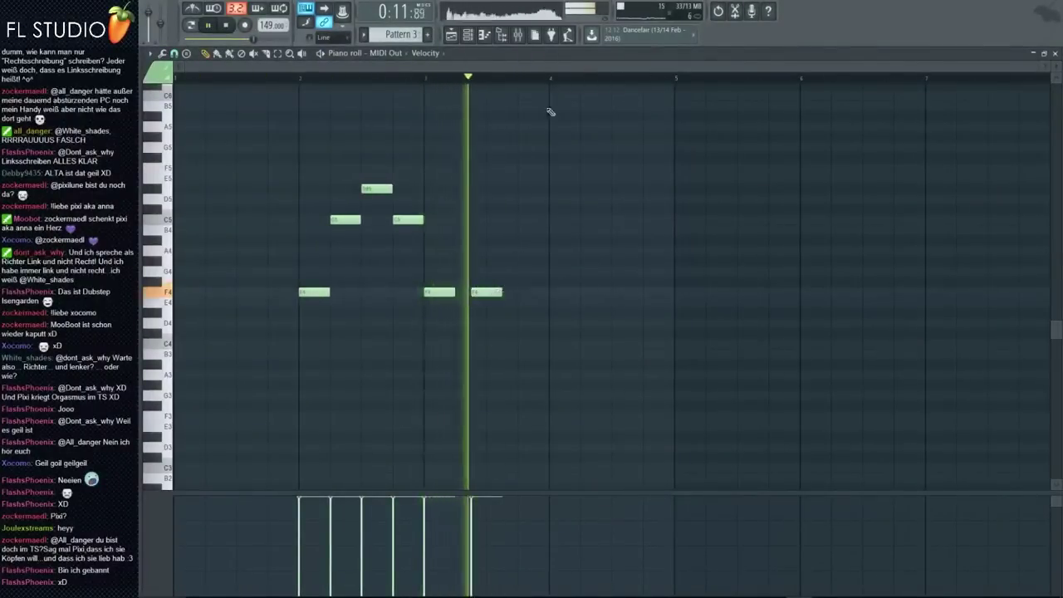
key(F5)
Delete the two separate kedos2 clips after bar 10 and extend the remaining last slice to just past the start of bar 12
scroll(596, 207, up, 1)
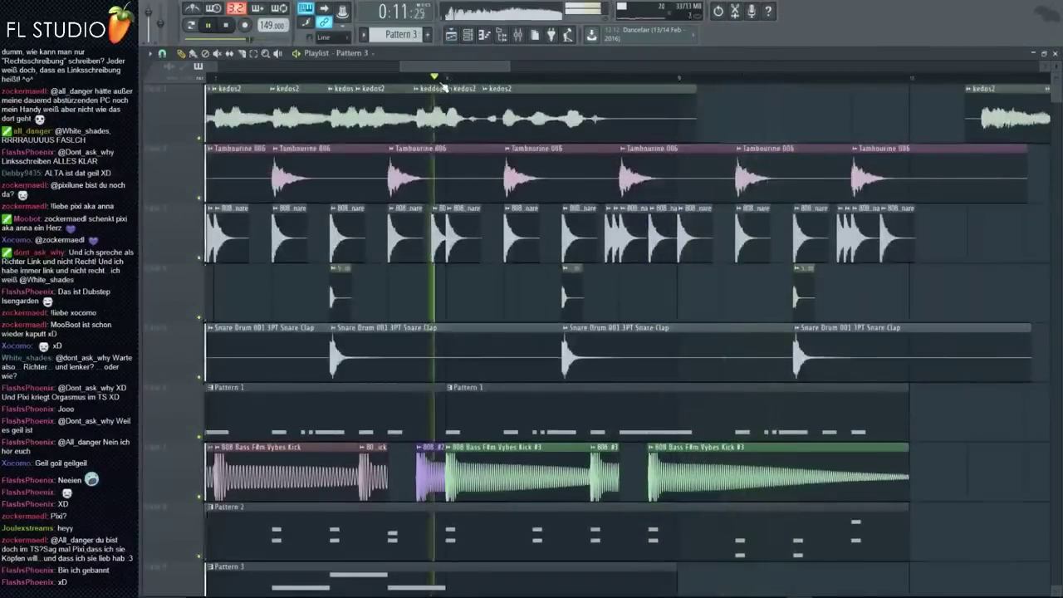
scroll(498, 137, up, 4)
scroll(843, 143, up, 4)
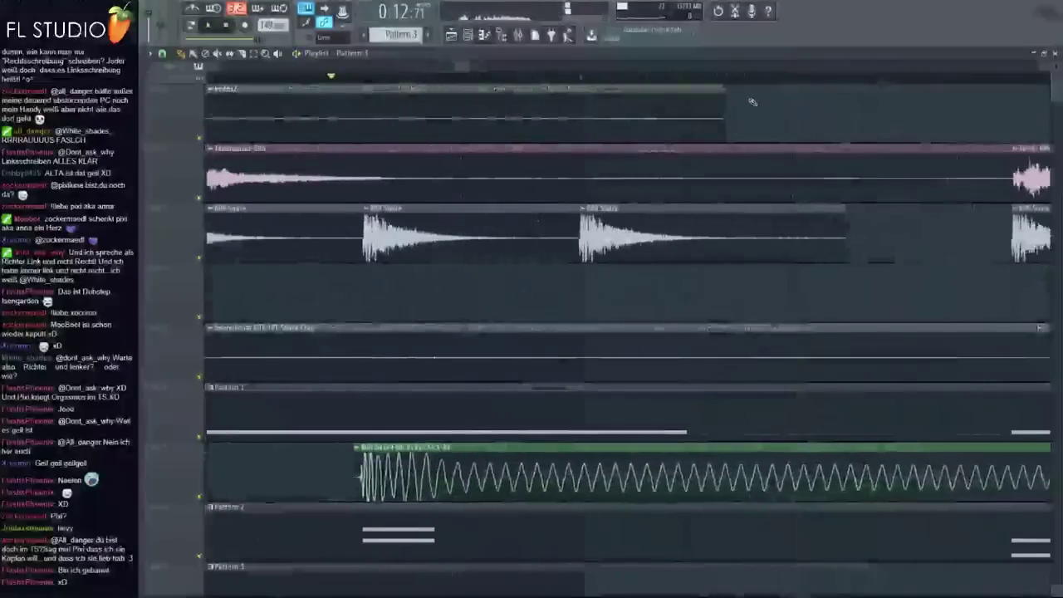
scroll(474, 166, down, 8)
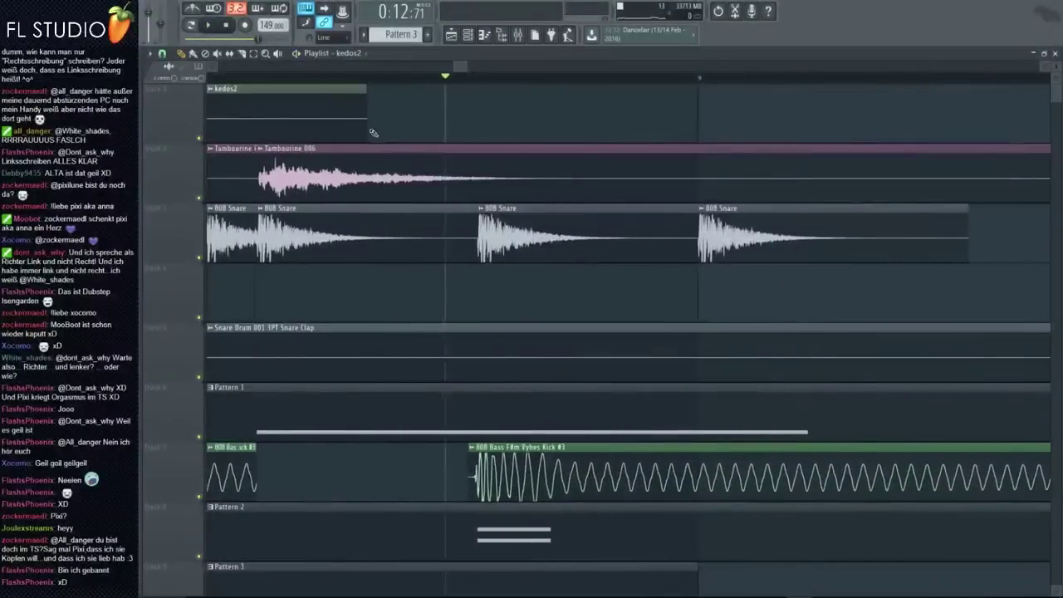
scroll(447, 143, down, 1)
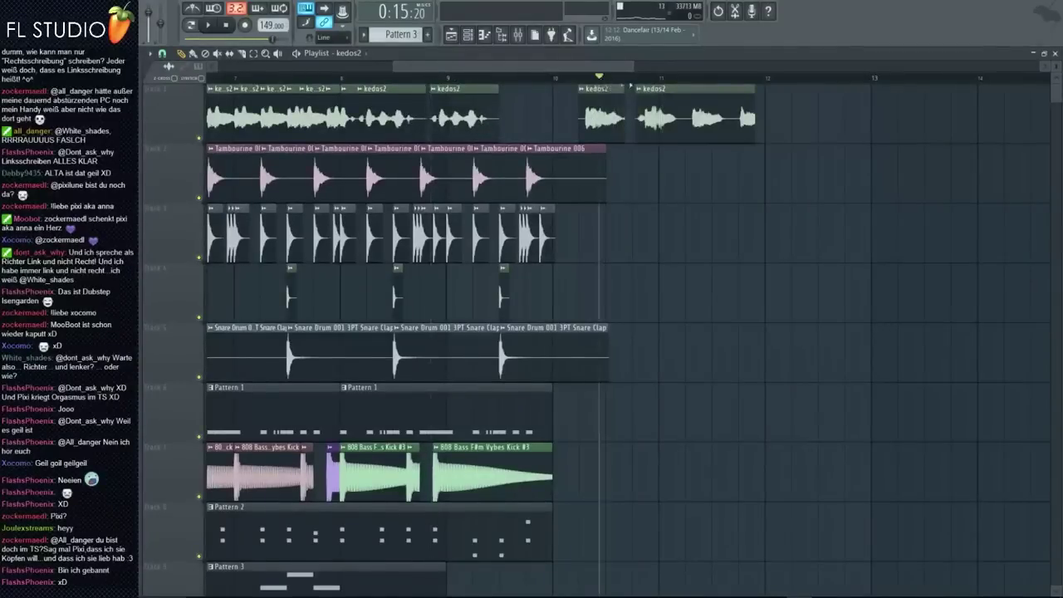
right_click(605, 116)
right_click(633, 130)
drag(493, 103, 795, 103)
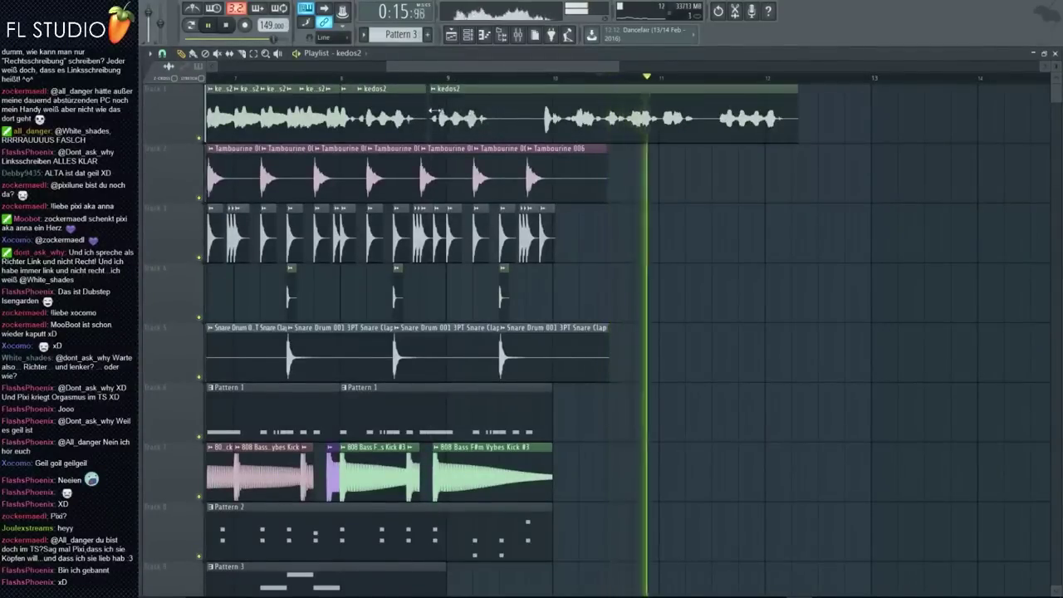
Extend the start of the last kedos2 slice slightly earlier in bar 8 and play the transition
mouse_move(429, 103)
mouse_down()
mouse_move(536, 103)
mouse_move(423, 116)
mouse_up()
key(space)
key(space)
key(space)
scroll(510, 112, up, 1)
scroll(395, 128, up, 2)
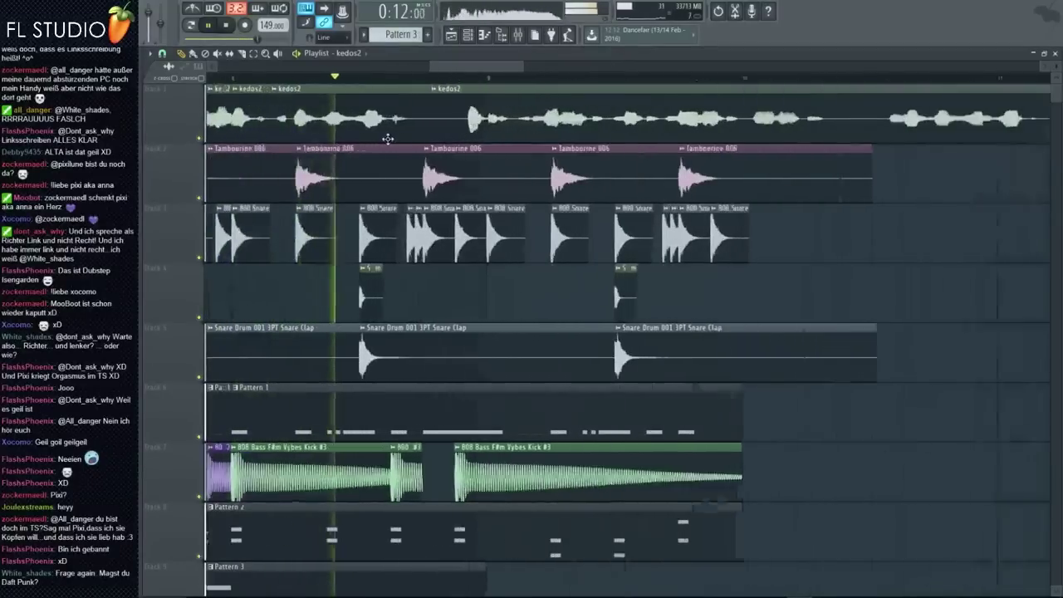
Trim and move the last kedos2 slice back against the preceding one so its vocal falls near beat 4 of bar 8, and play it
key(space)
key(space)
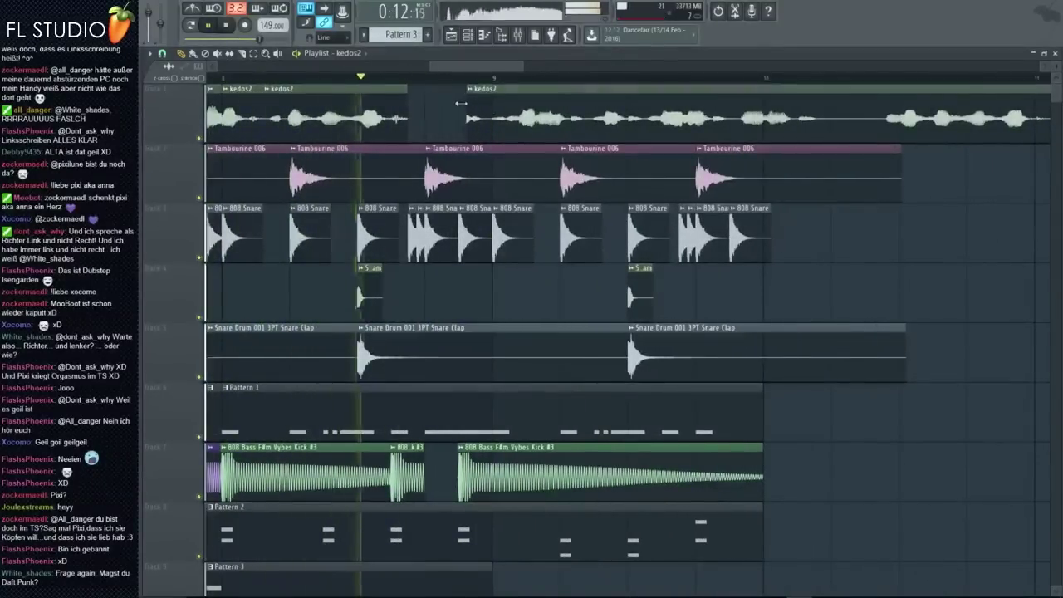
drag(398, 102, 444, 105)
key(space)
key(space)
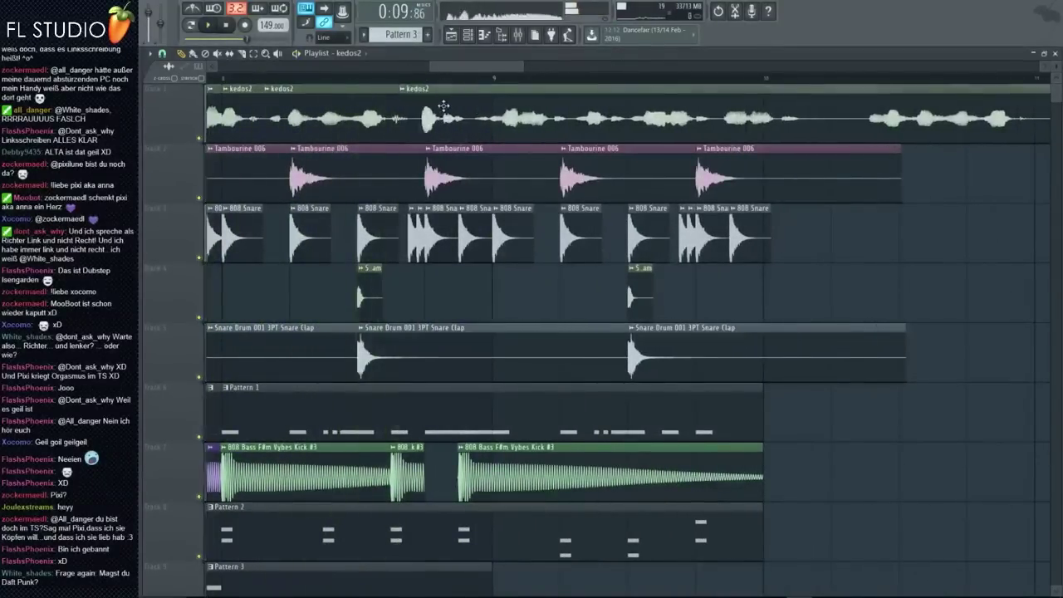
Play from just before bar 6 and nudge the last kedos2 slice to line up with the tambourine hit on beat 4 of bar 8
scroll(444, 105, down, 4)
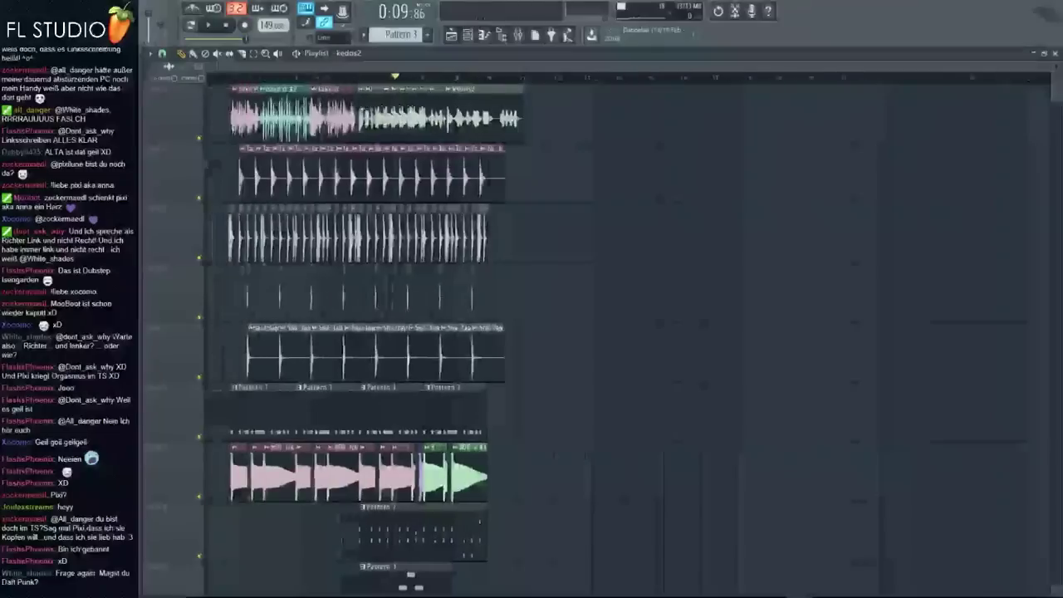
click(361, 79)
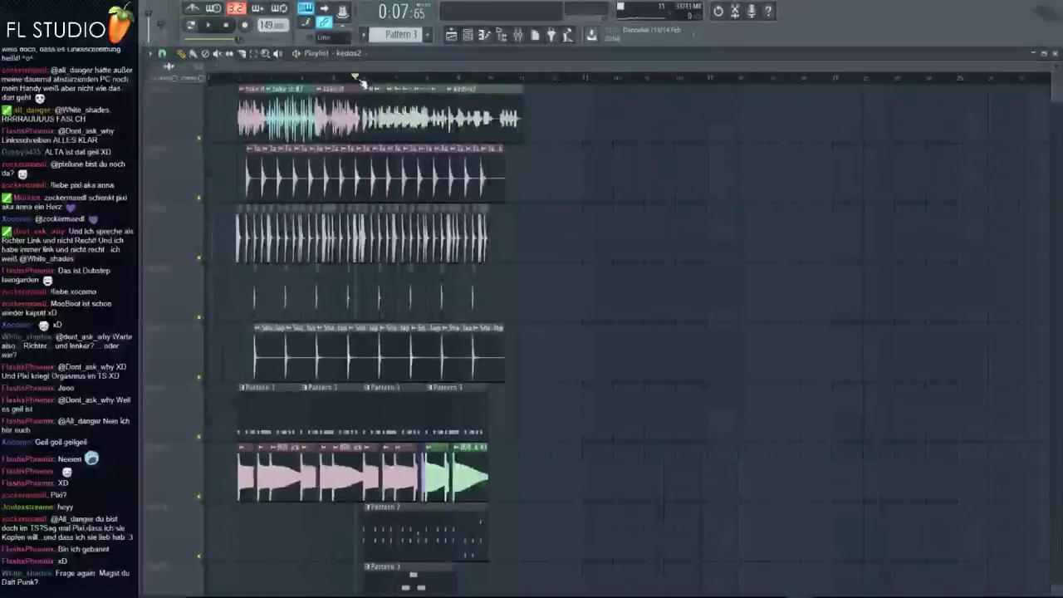
scroll(362, 83, up, 6)
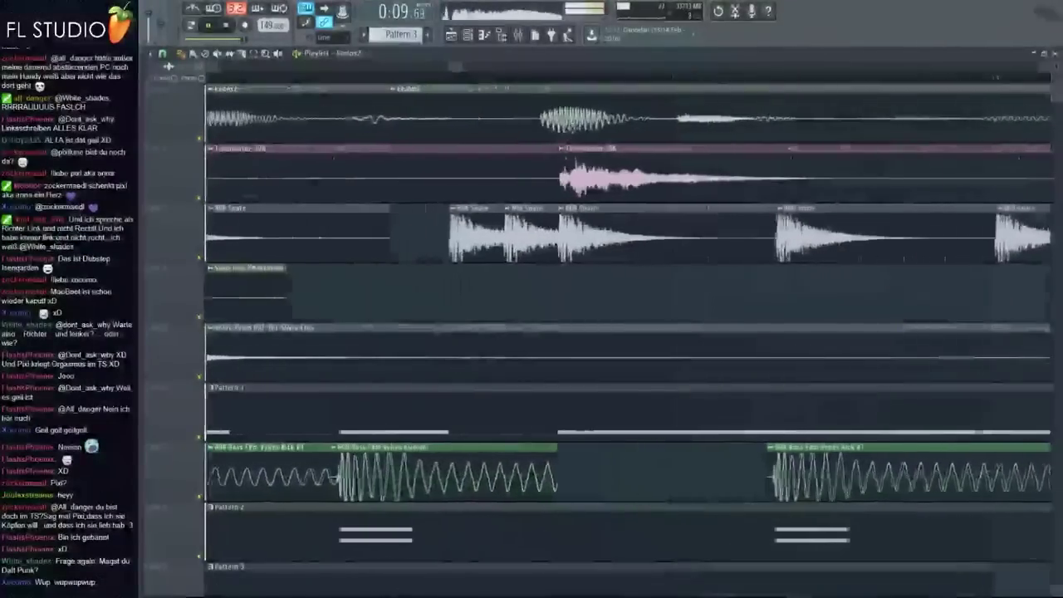
scroll(586, 122, down, 5)
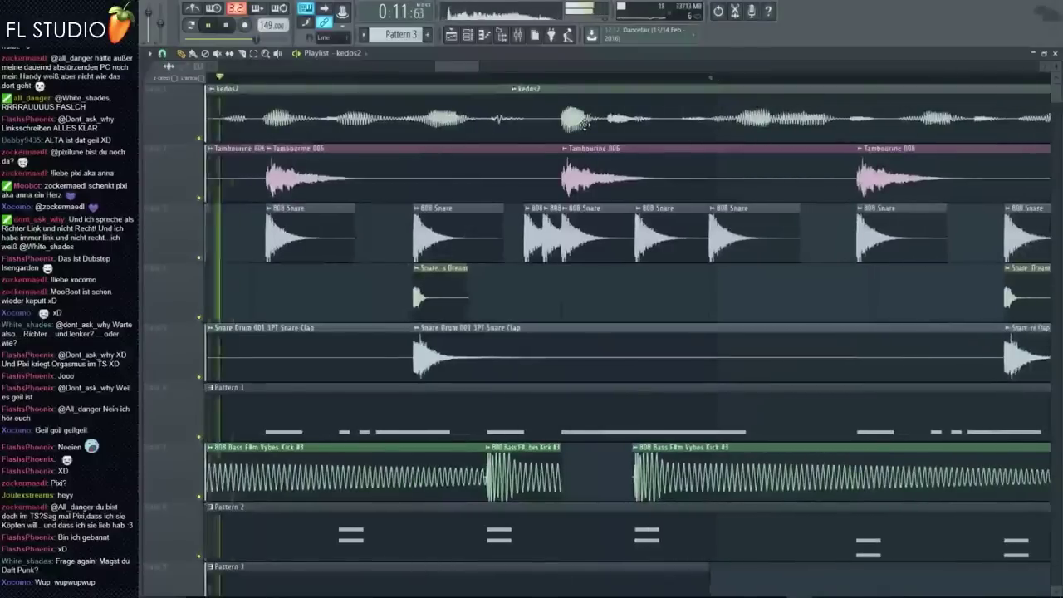
key(space)
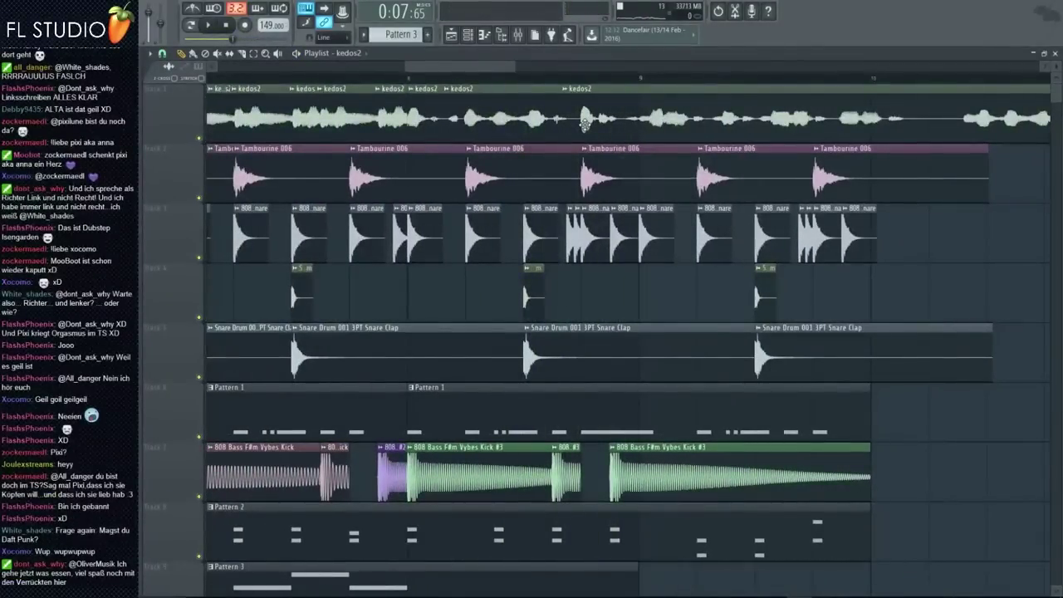
Cut the last kedos2 slice just before bar 9 and shift the new piece earlier so its vocal starts around bar 9
scroll(585, 125, down, 2)
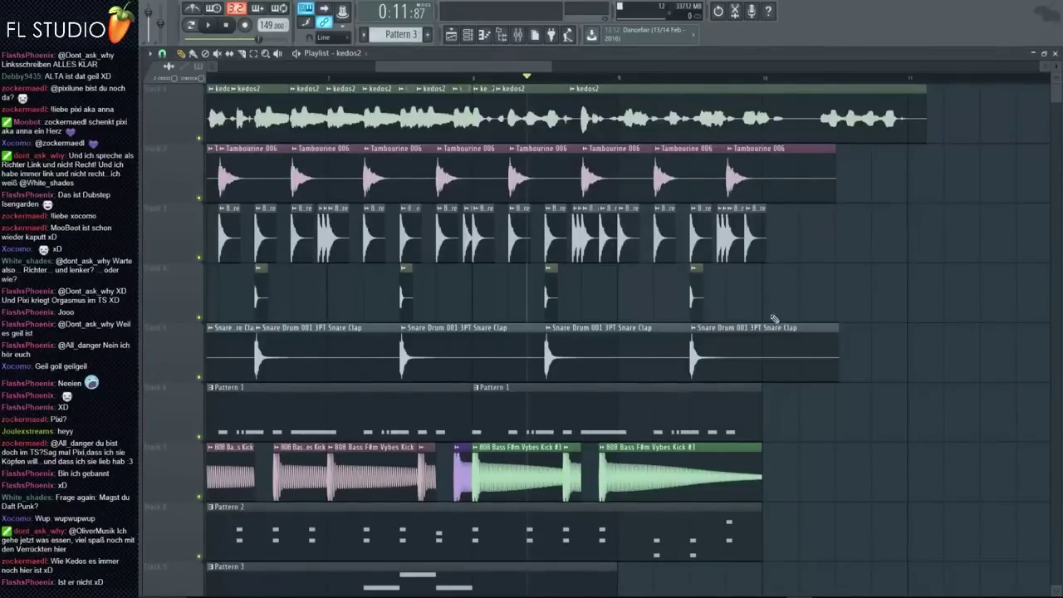
scroll(655, 316, up, 3)
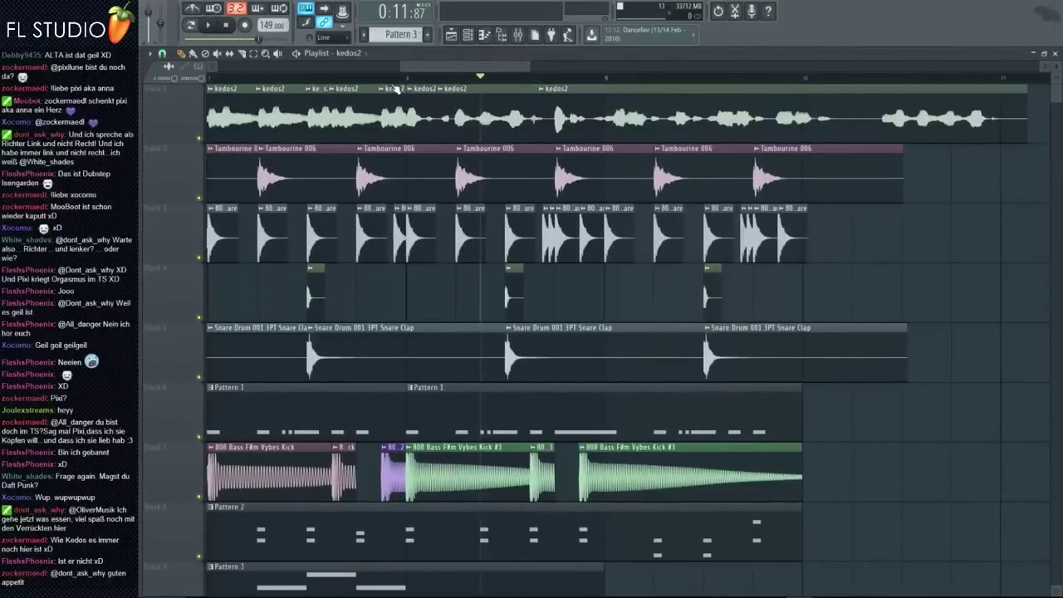
scroll(595, 106, up, 2)
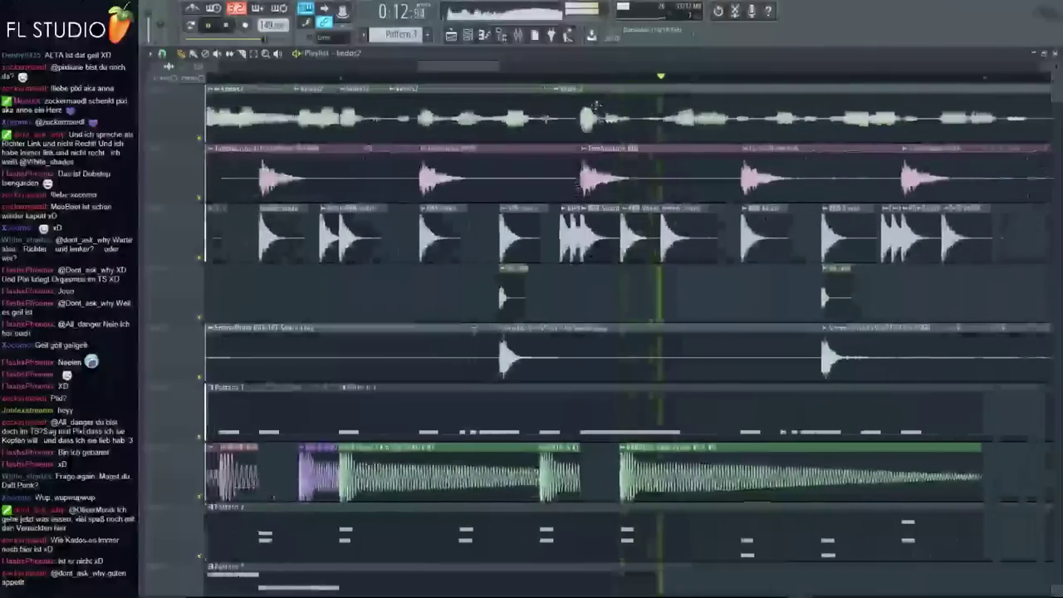
key(space)
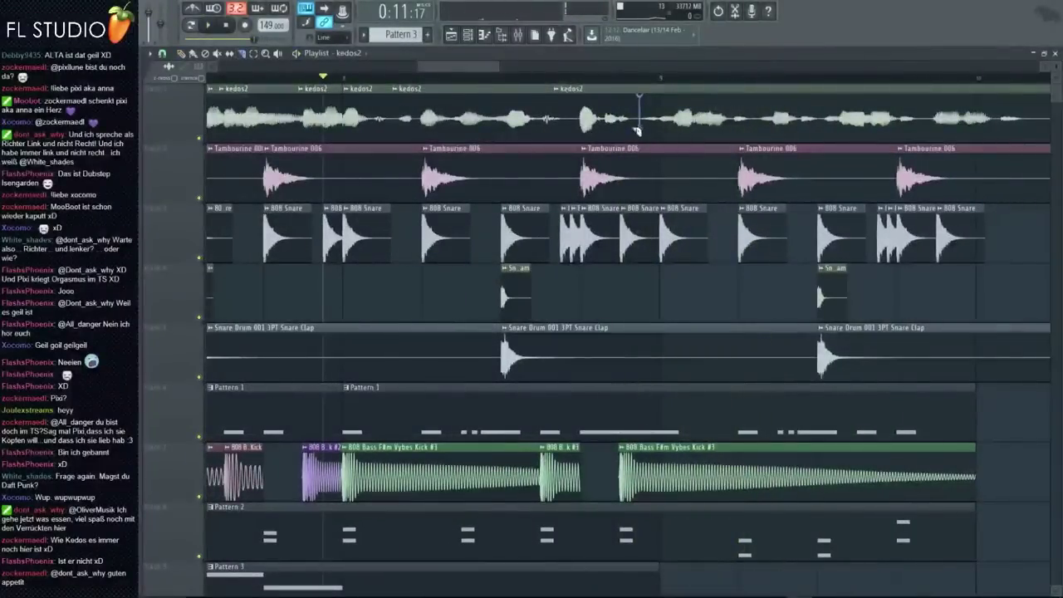
scroll(629, 147, up, 3)
key(space)
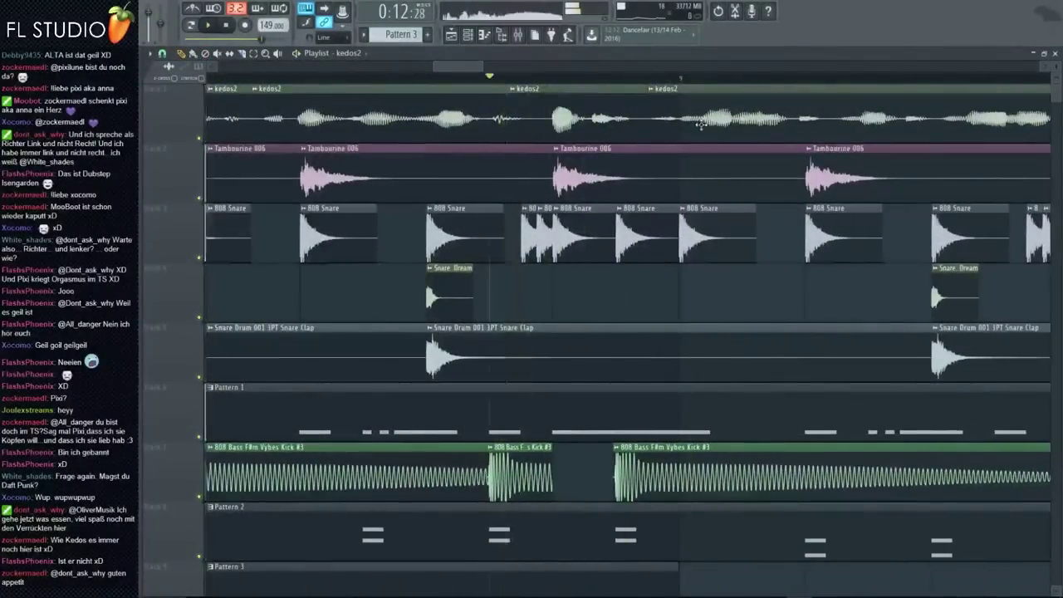
scroll(651, 147, up, 3)
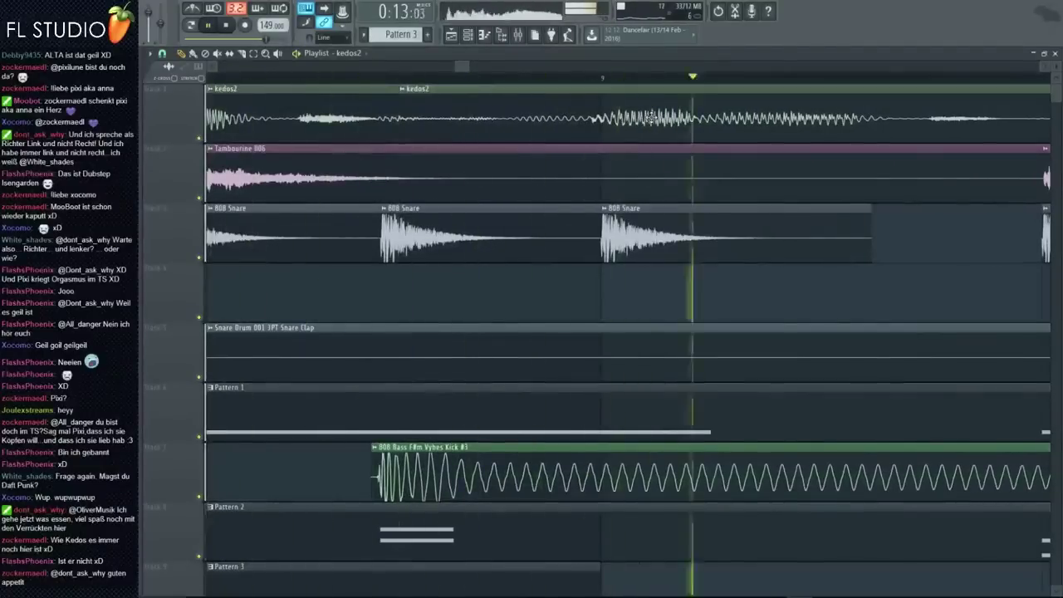
Play the arrangement from its beginning and check how the kedos2 slices follow the take it vocals and the beat
scroll(648, 118, down, 4)
scroll(652, 121, down, 6)
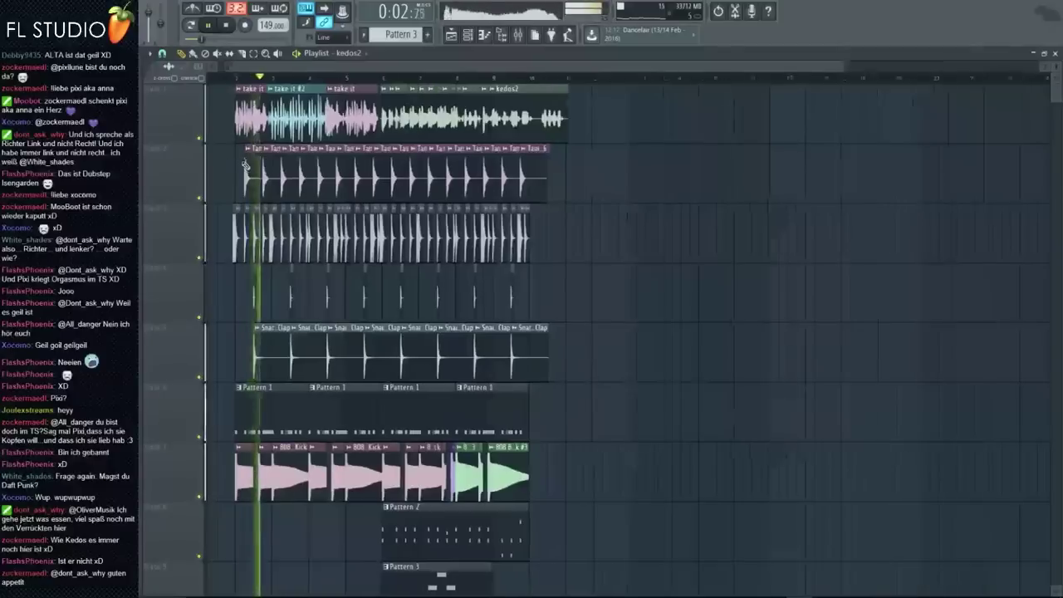
scroll(347, 169, up, 2)
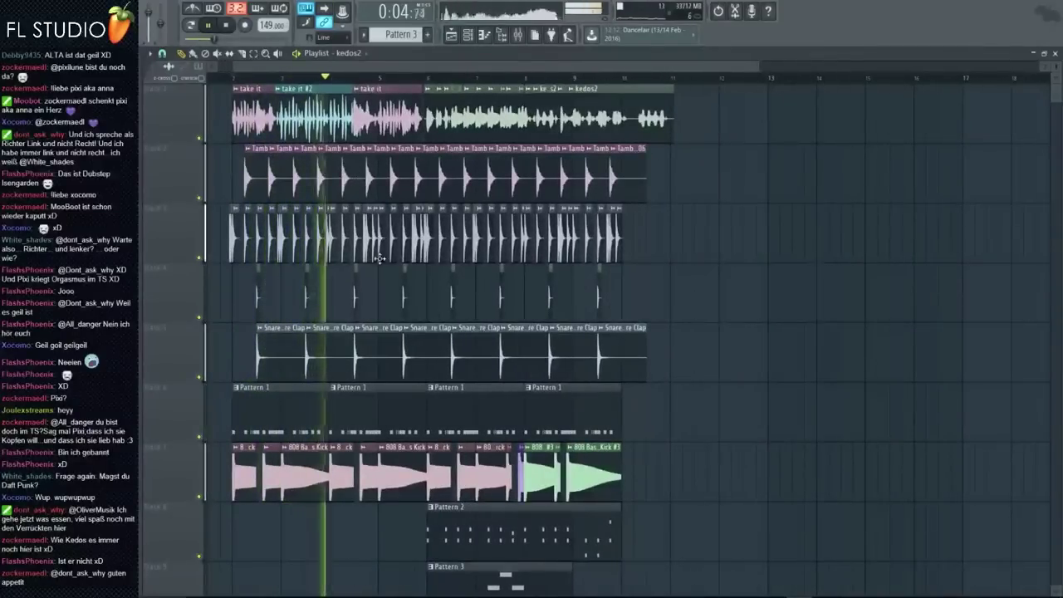
scroll(422, 298, up, 3)
scroll(259, 269, down, 5)
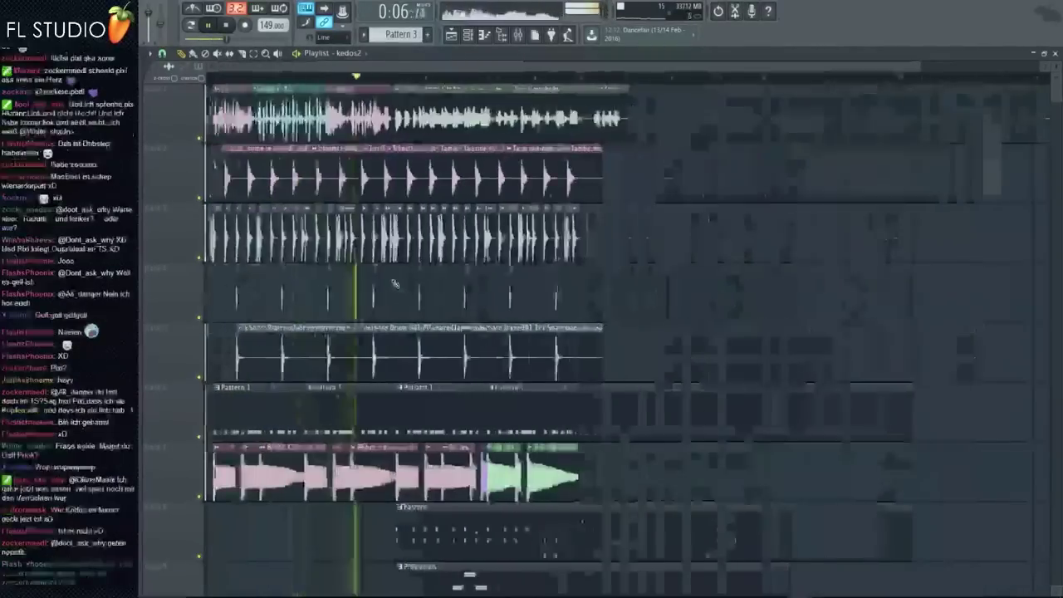
scroll(348, 248, up, 5)
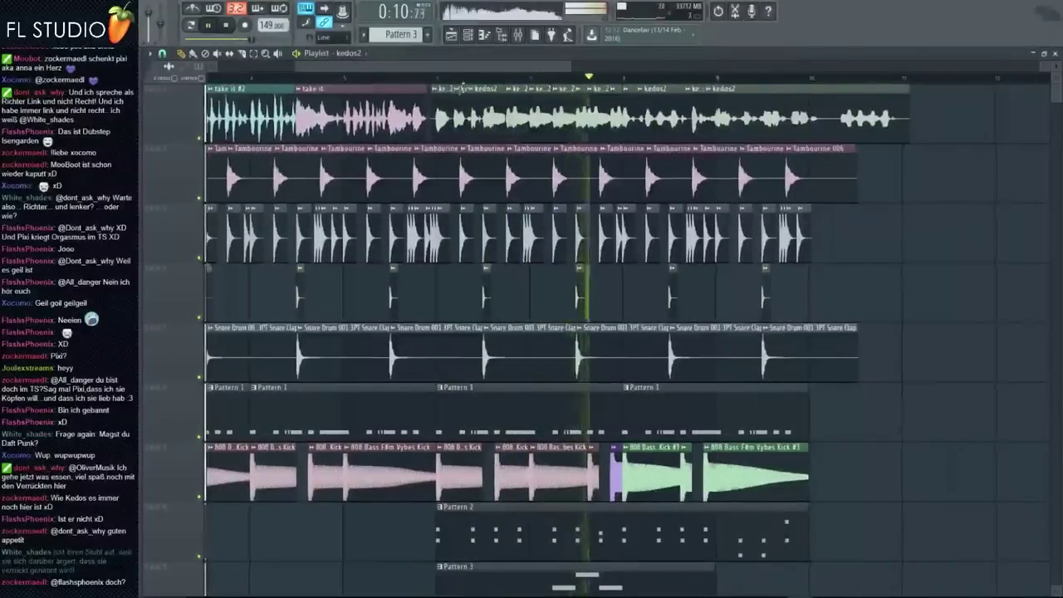
scroll(537, 260, up, 2)
scroll(472, 286, up, 1)
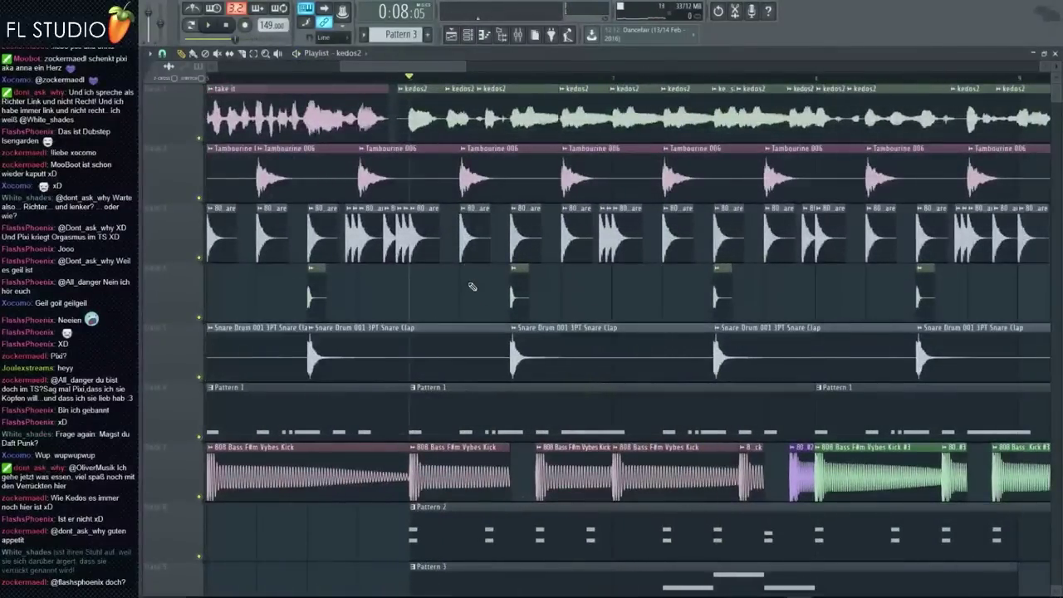
scroll(463, 326, down, 6)
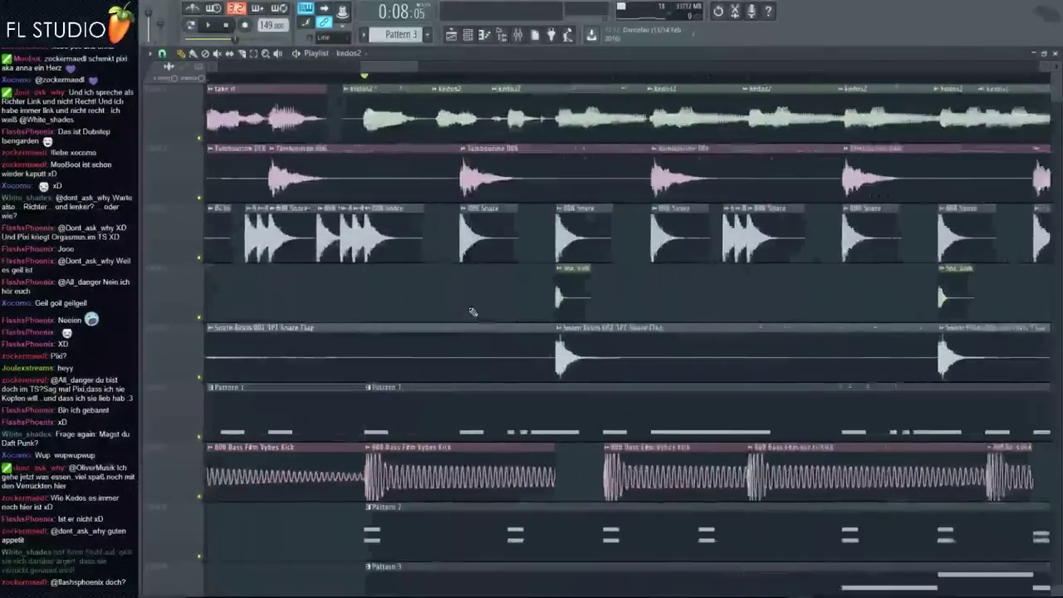
scroll(501, 369, up, 5)
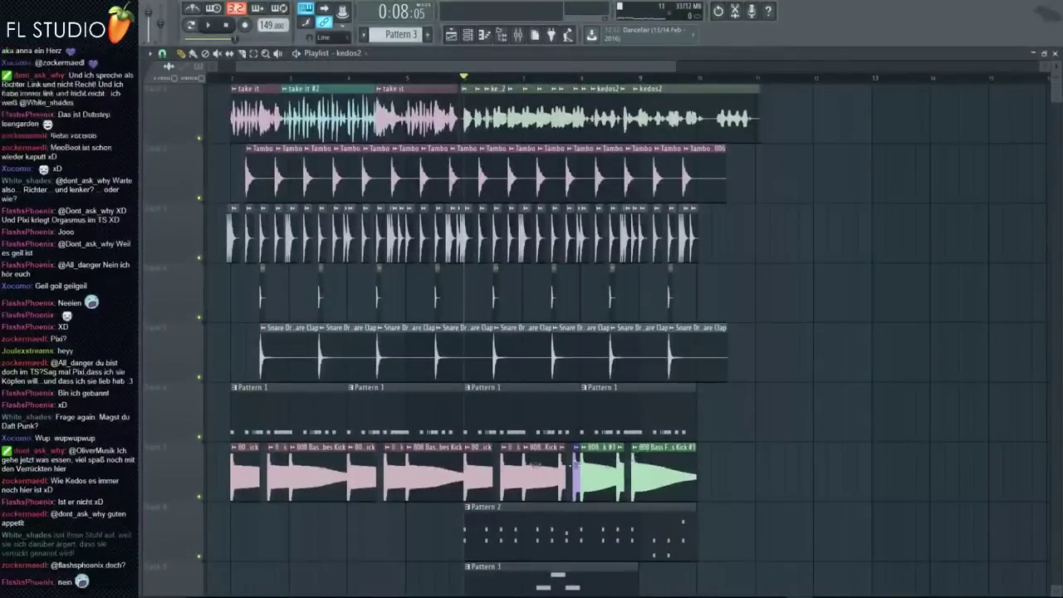
Solo the 808 bass track, play it from bar 6 and restore all tracks
right_click(199, 497)
key(space)
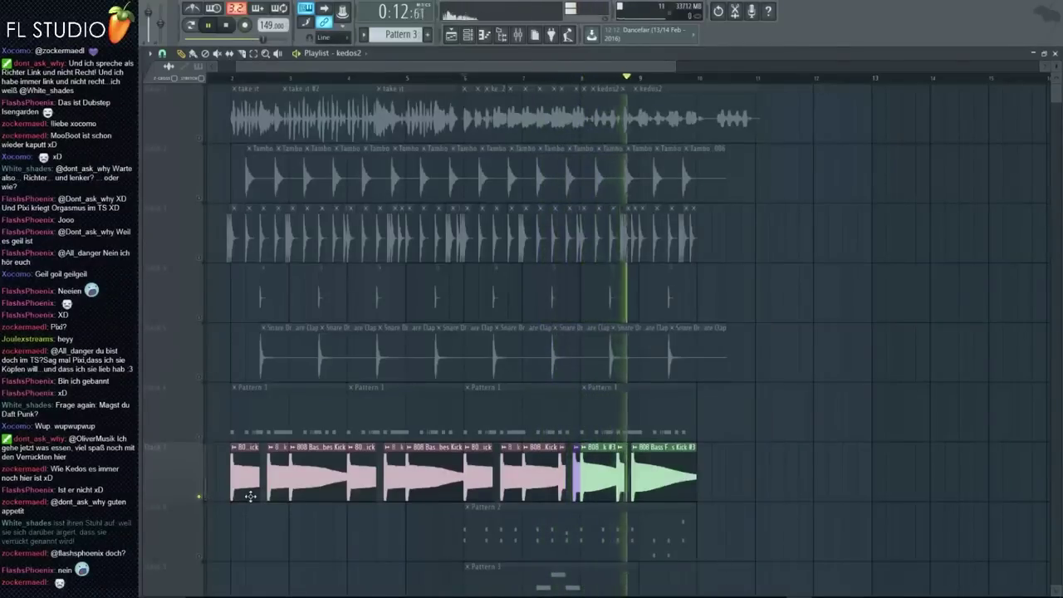
right_click(199, 497)
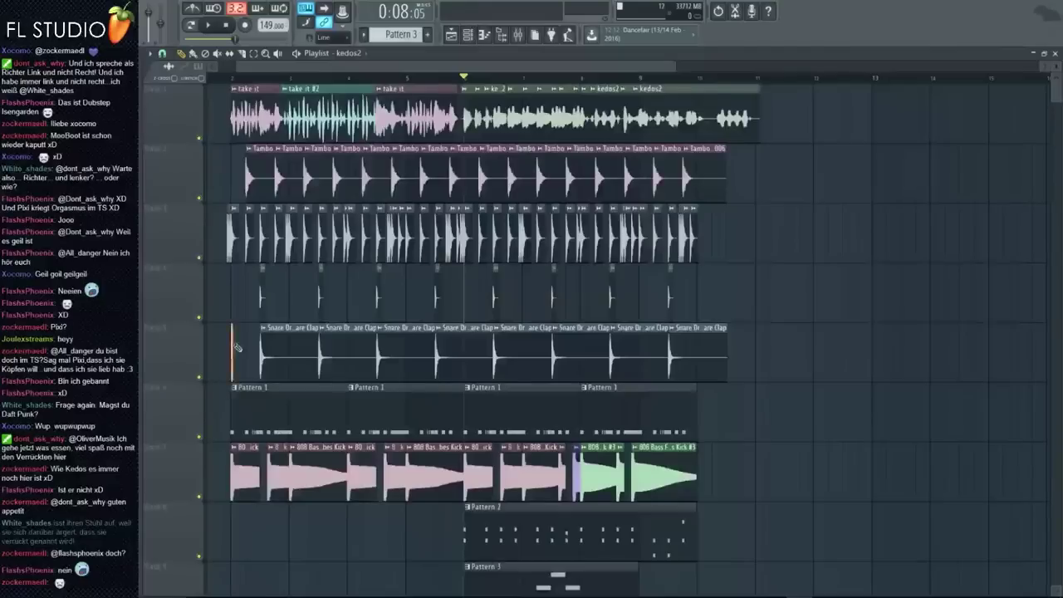
Play the beginning of bar 6 and examine how the first kedos2 slices sit against the drums and bass
ctrl+scroll(285, 353, up, 3)
ctrl+scroll(642, 189, up, 3)
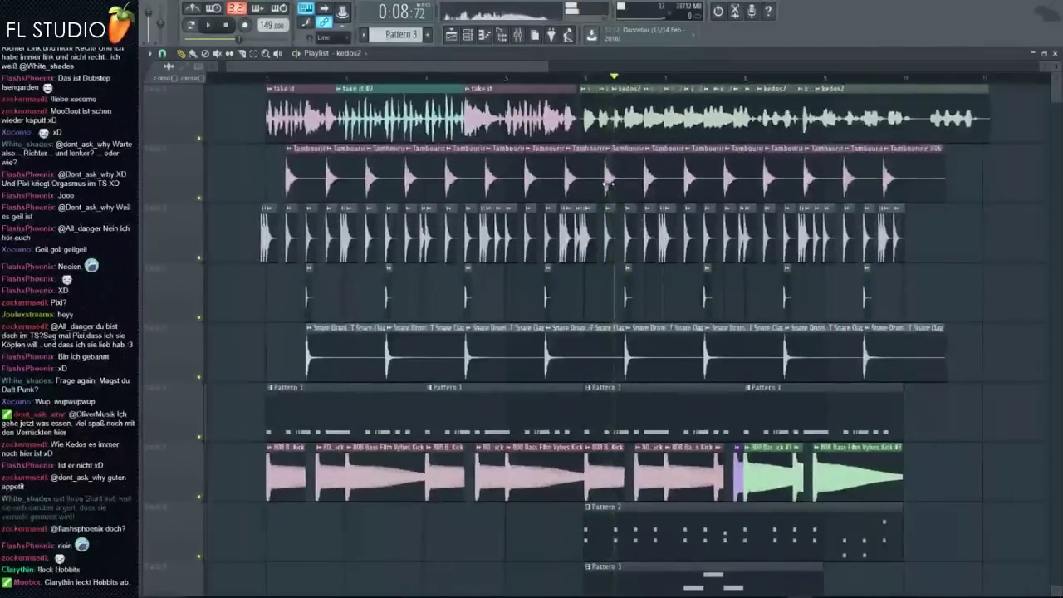
ctrl+scroll(643, 189, down, 1)
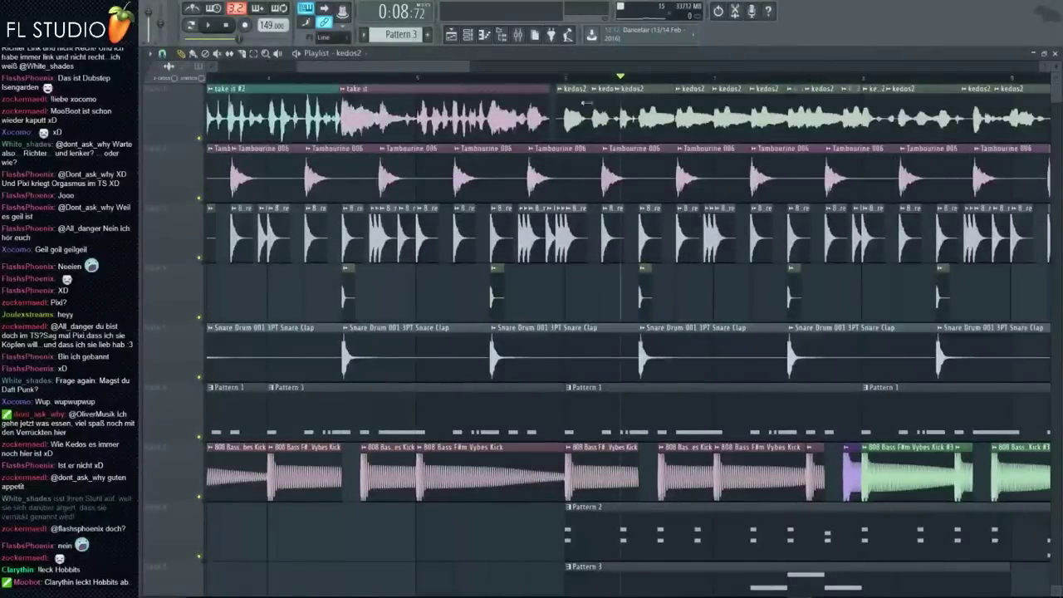
ctrl+scroll(665, 250, up, 3)
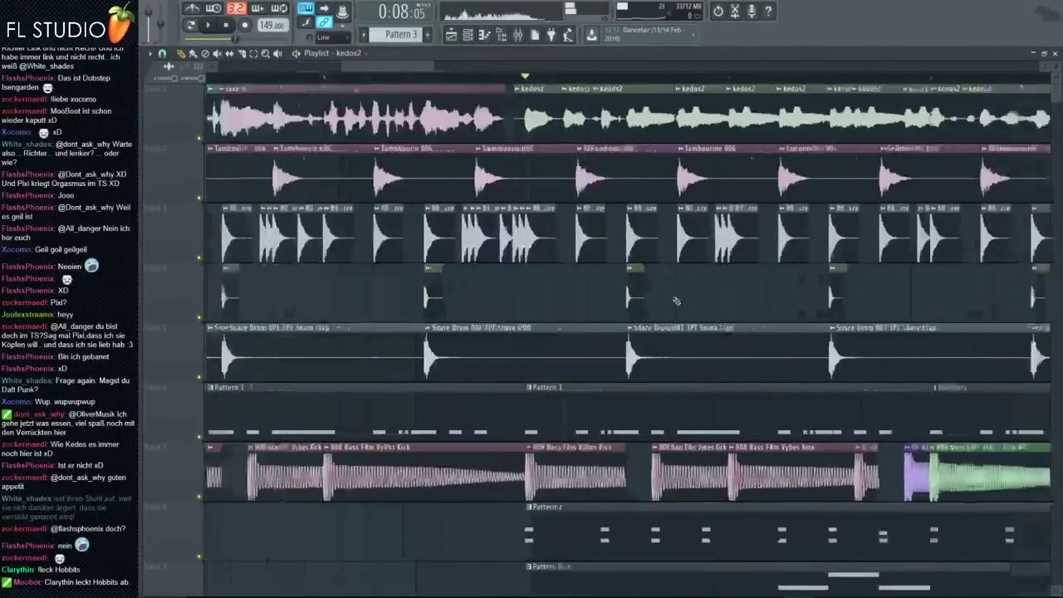
Play the arrangement from bar 6 and open the Snare Drum 038 Black Mans Dream sample settings while checking the drums
ctrl+scroll(625, 296, down, 3)
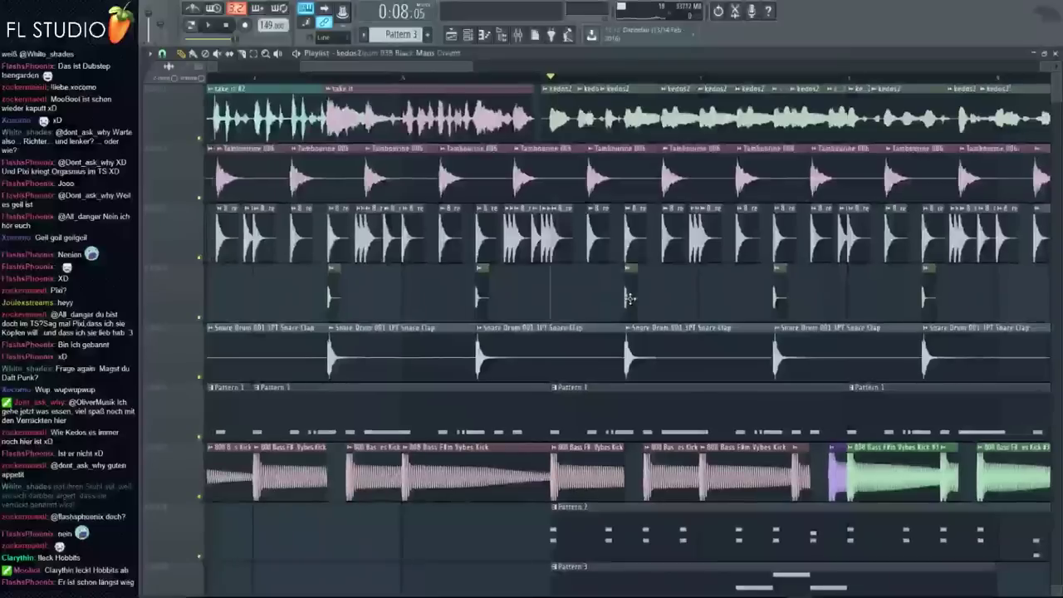
double_click(391, 353)
click(637, 309)
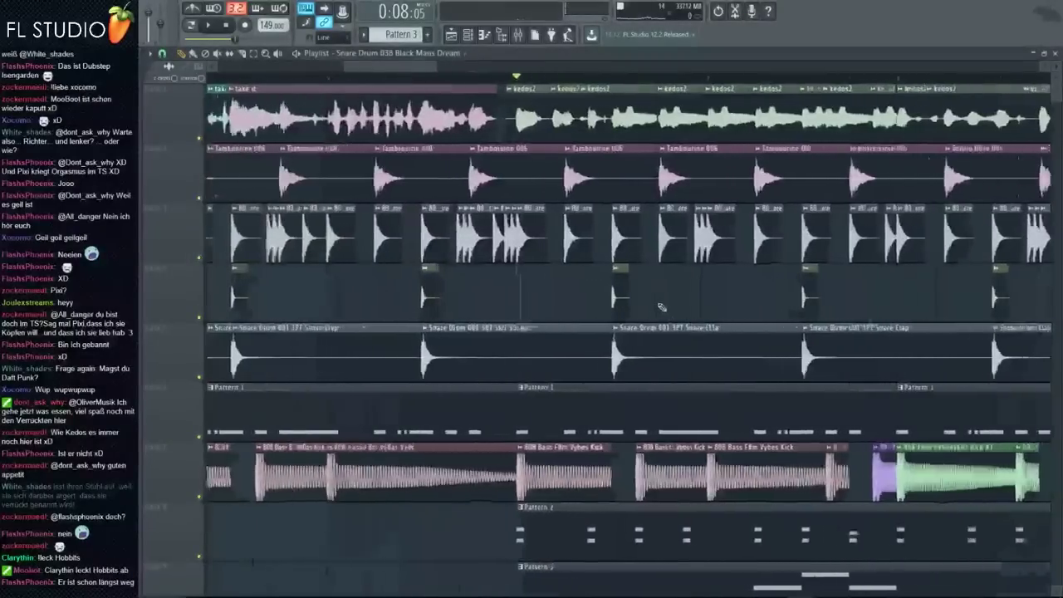
scroll(652, 306, down, 3)
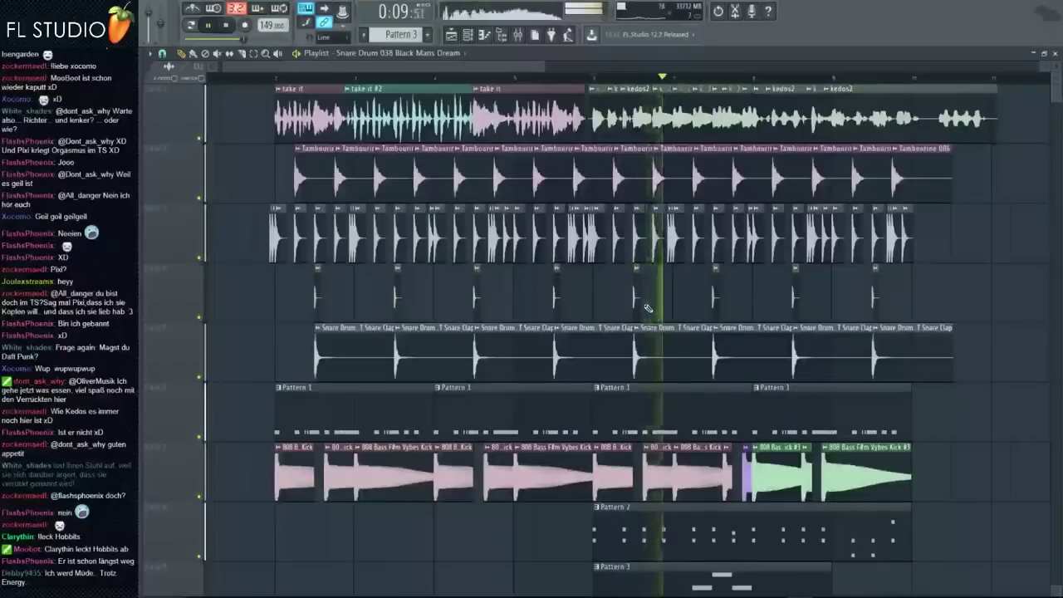
key(space)
double_click(637, 295)
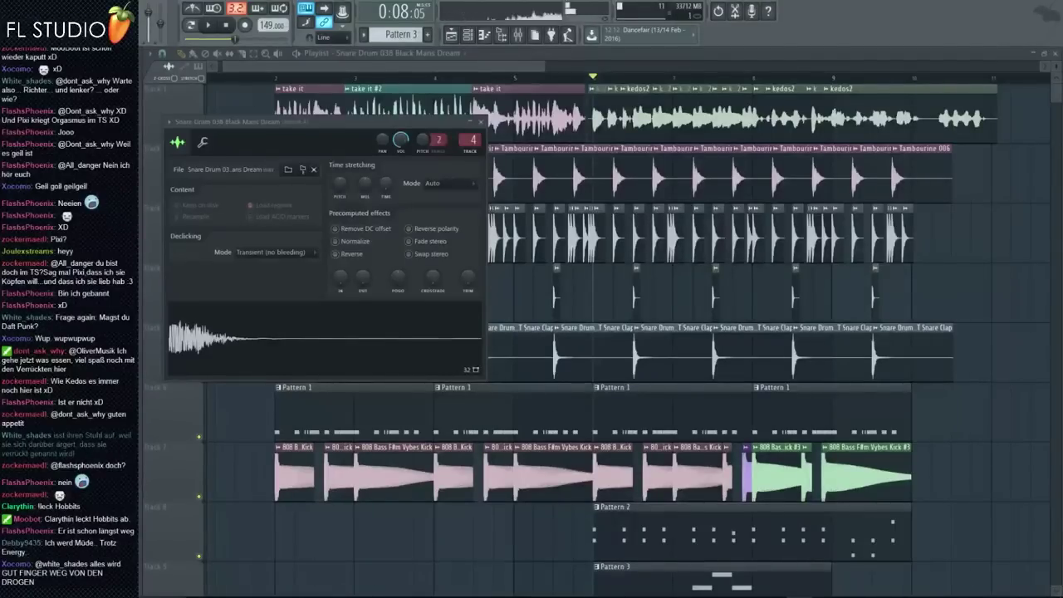
key(space)
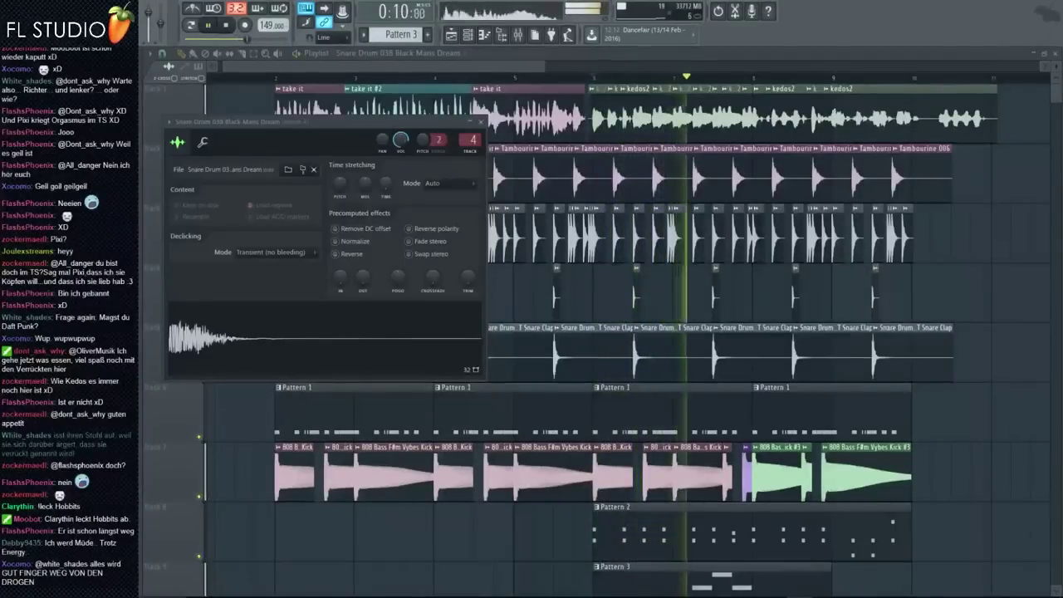
key(space)
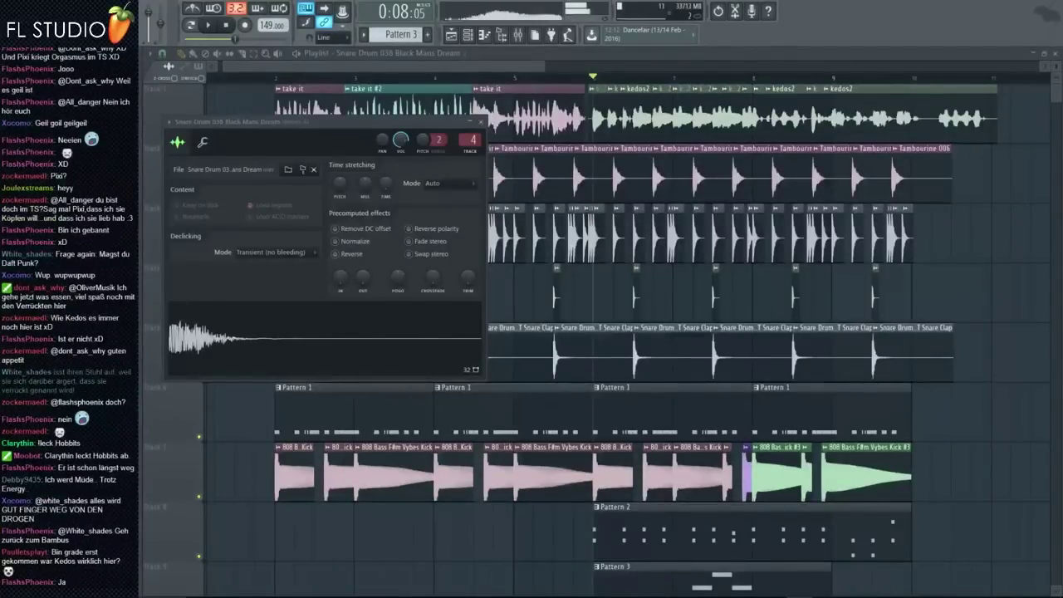
Place the Clap 005 AB Clap sample on empty track 10, in line with the snare hit in the middle of bar 7
drag(586, 308, 880, 438)
scroll(632, 282, up, 2)
scroll(872, 297, down, 3)
scroll(903, 304, up, 2)
scroll(914, 307, down, 3)
Route the Clap 005 AB Clap sample to mixer insert 10 and colour that insert green
double_click(880, 440)
click(520, 37)
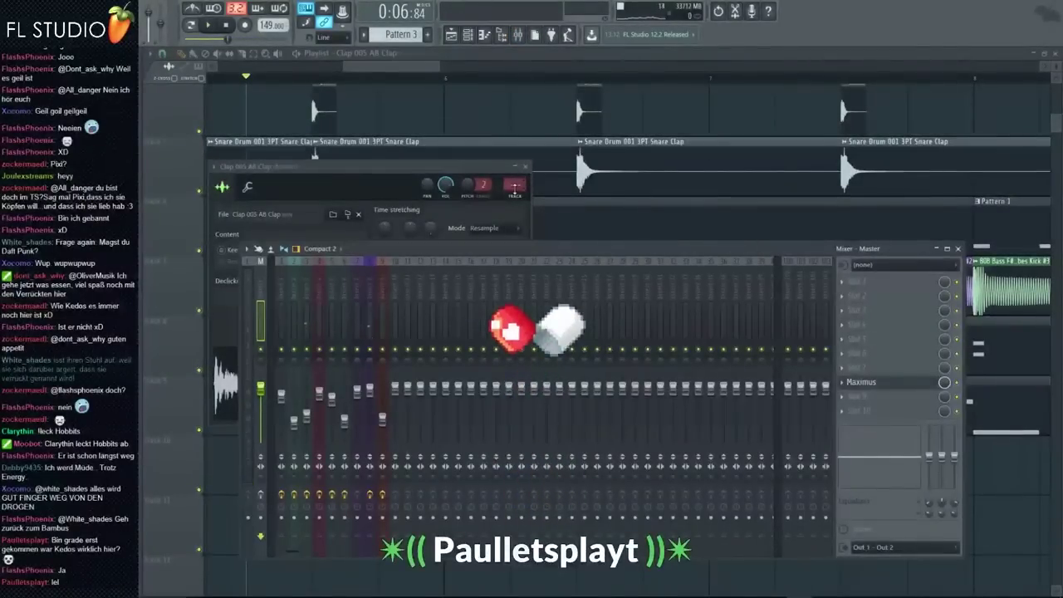
click(474, 175)
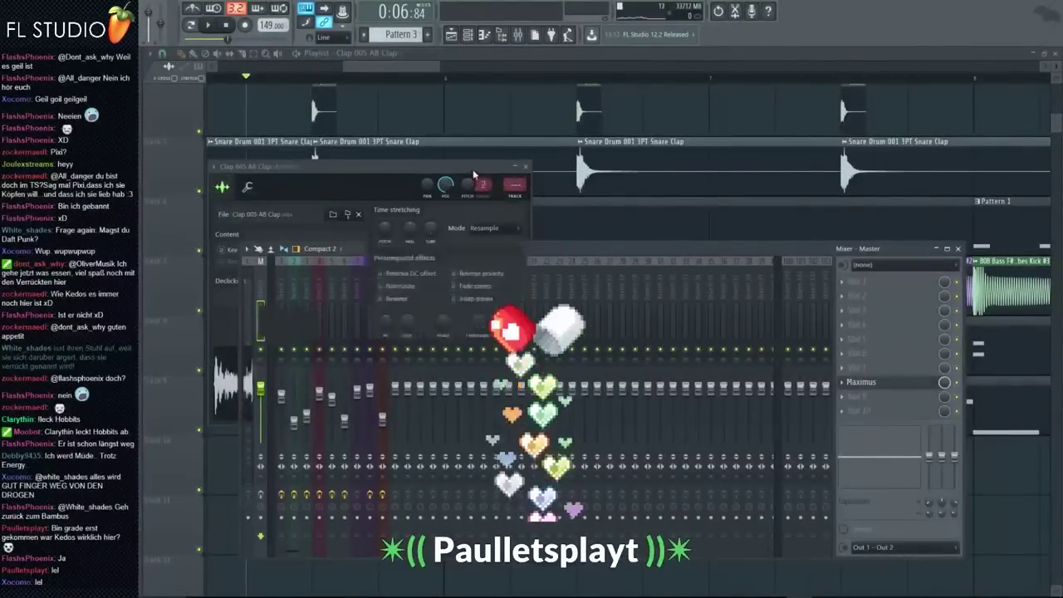
drag(474, 174, 753, 201)
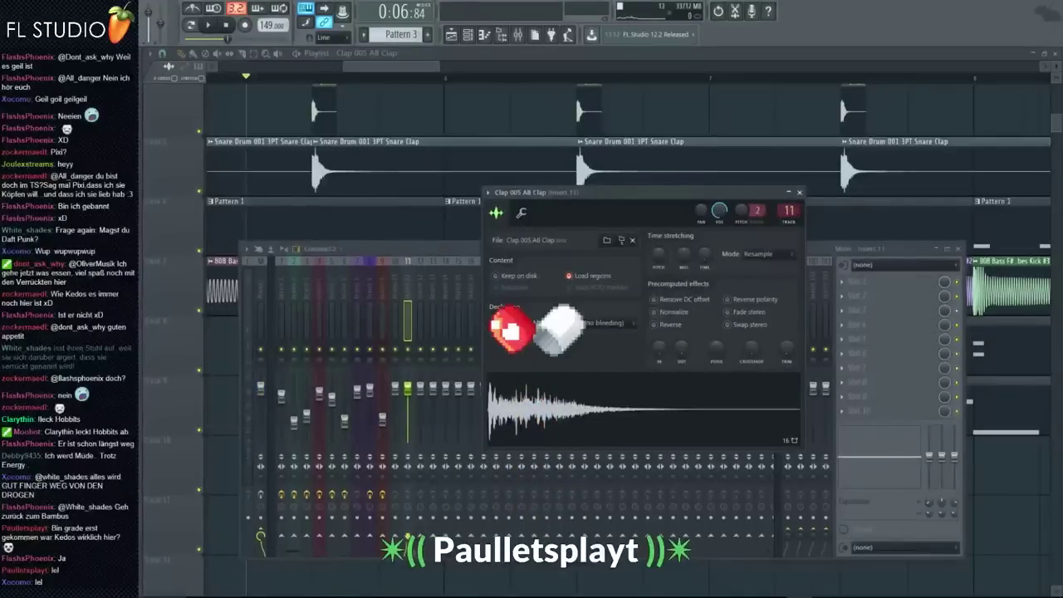
right_click(397, 263)
click(440, 282)
click(468, 299)
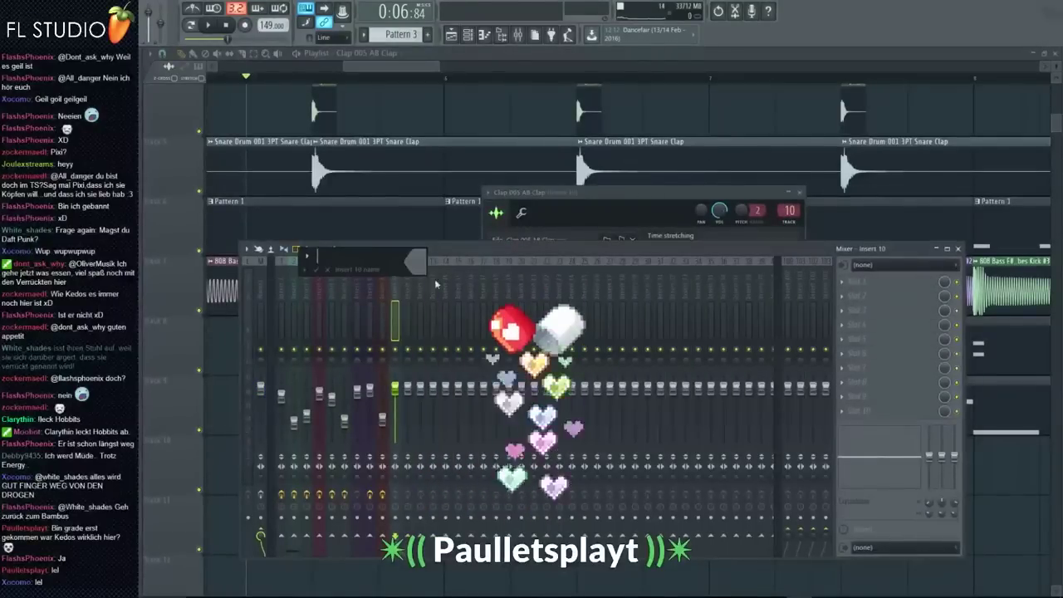
key(Return)
Start playback and load Fruity Parametric EQ 2 into the third effect slot of mixer insert 10
key(space)
key(F8)
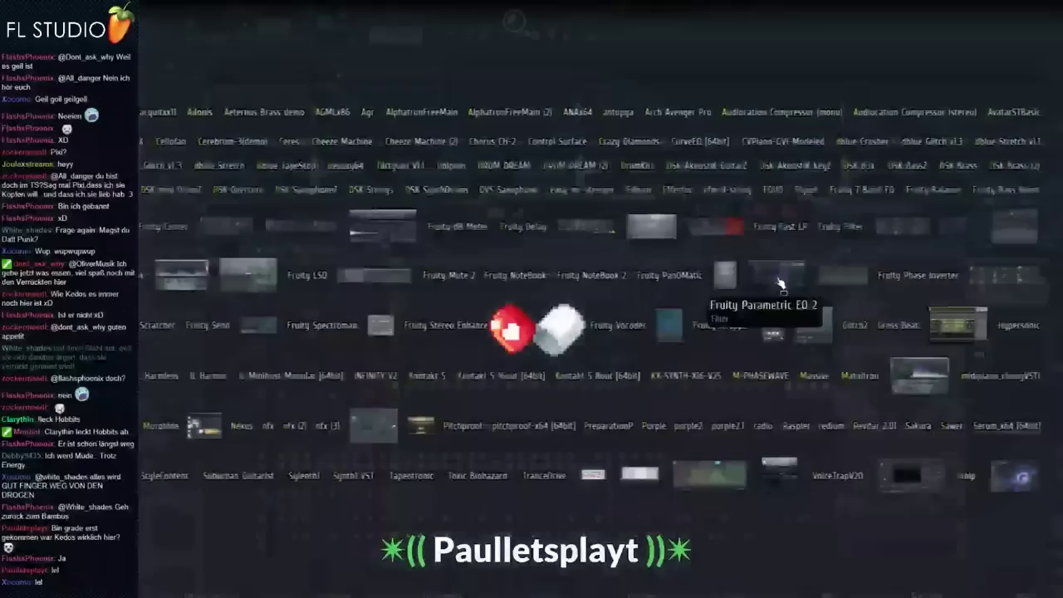
drag(783, 337, 876, 316)
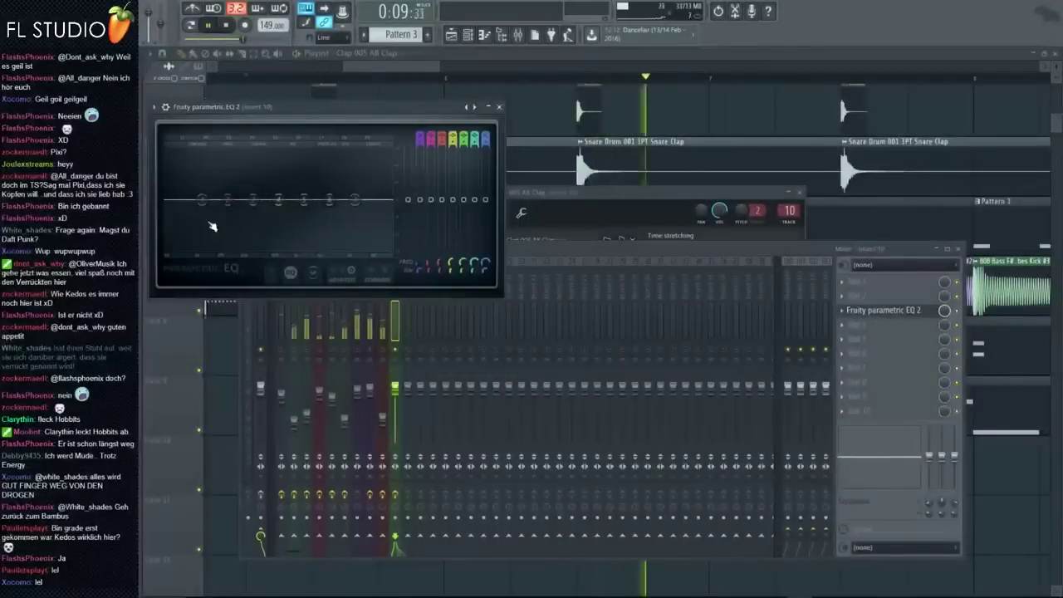
Shape the clap's EQ curve to roll off the low frequencies and rise gradually towards the highs, auditioning it in bar 7
drag(214, 226, 249, 247)
click(781, 85)
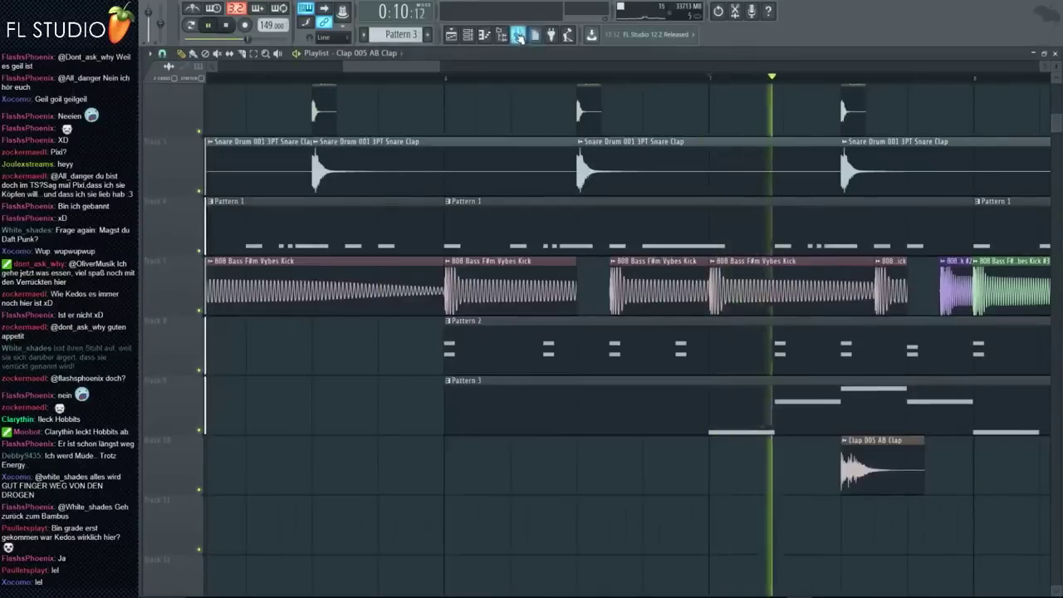
key(F9)
click(843, 312)
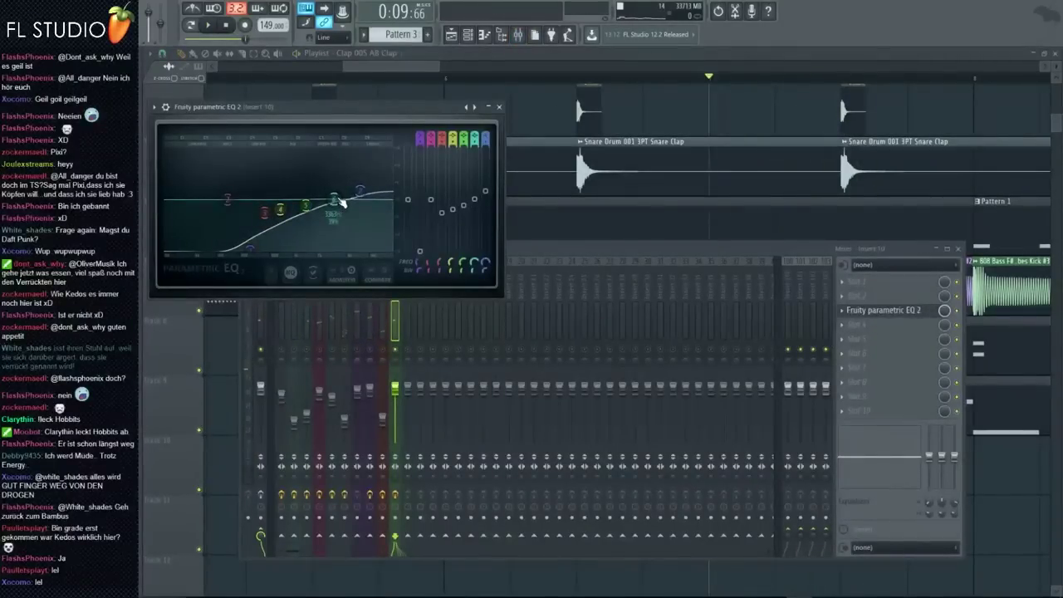
drag(349, 106, 495, 100)
key(space)
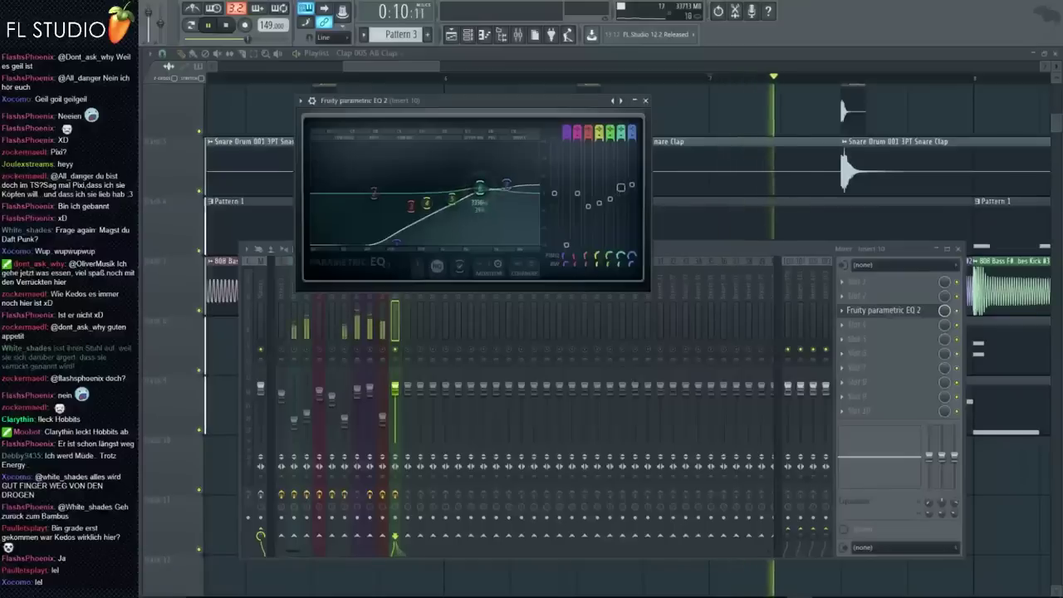
key(space)
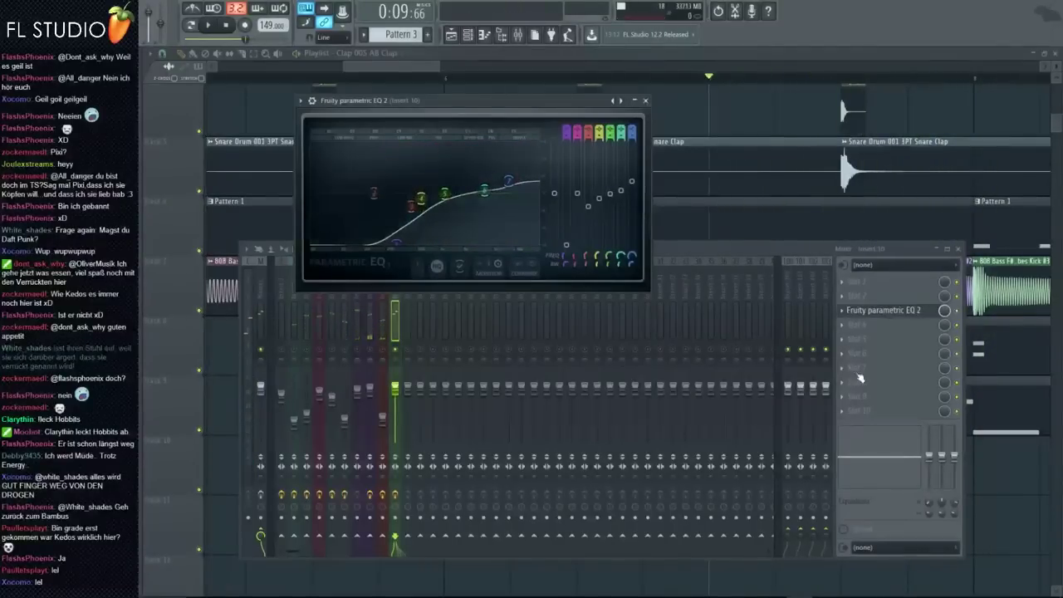
Load Fruity Reeverb 2 into the sixth effect slot of insert 10 and listen to the clap with it
key(F8)
drag(190, 225, 905, 355)
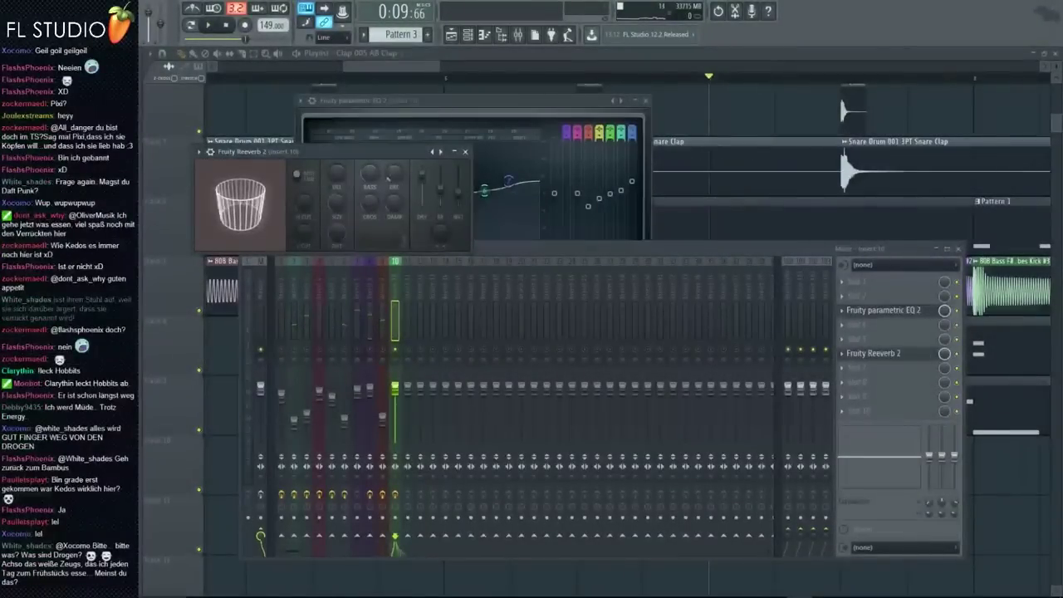
key(space)
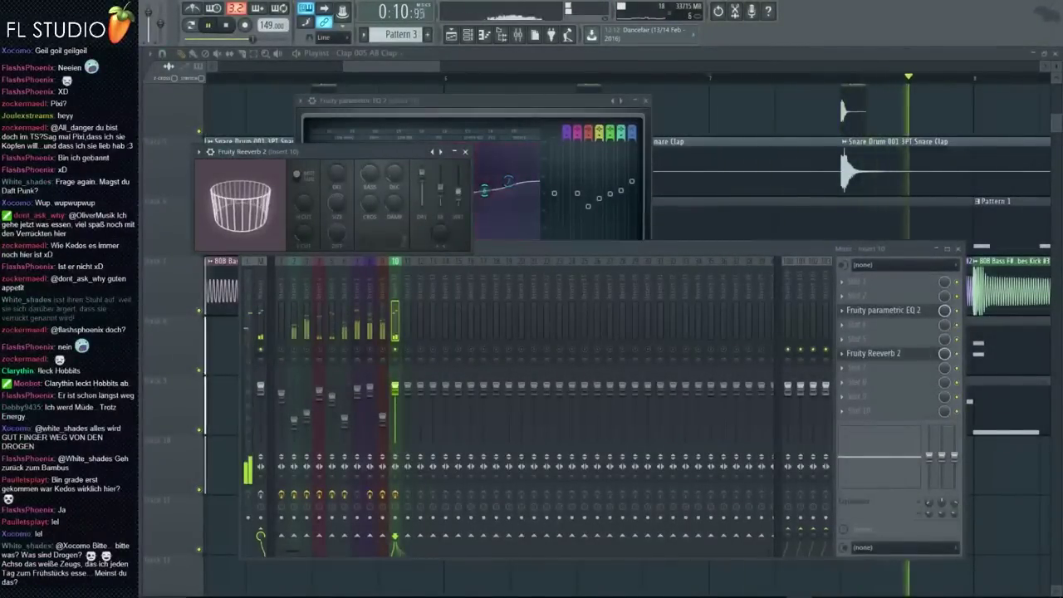
click(697, 181)
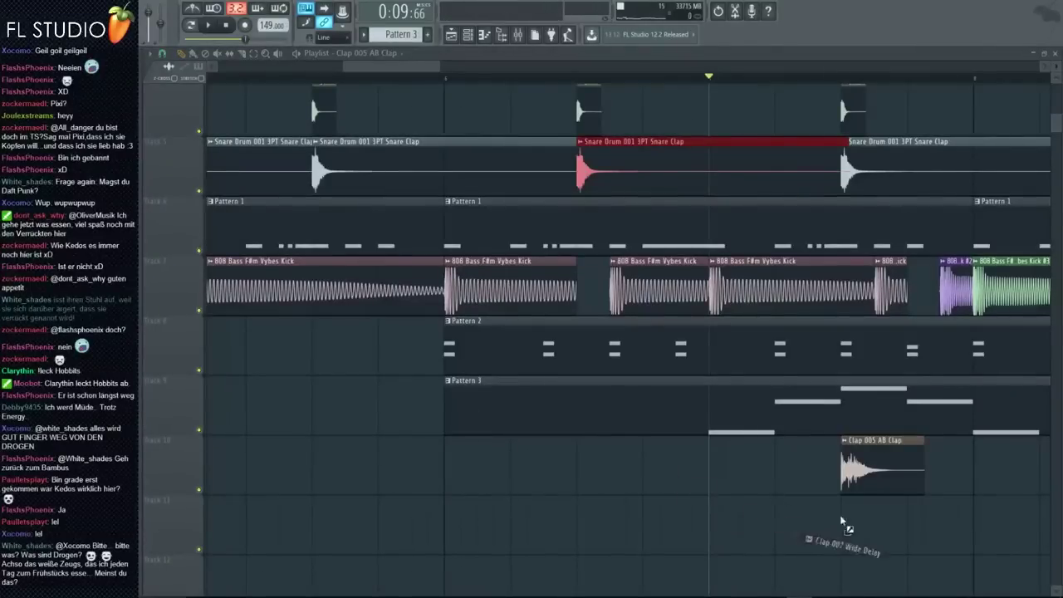
Place Clap 007 Wide Delay on track 11 directly below the bar 7 clap and route it to mixer insert 11 with a lowered fader
drag(843, 523, 843, 520)
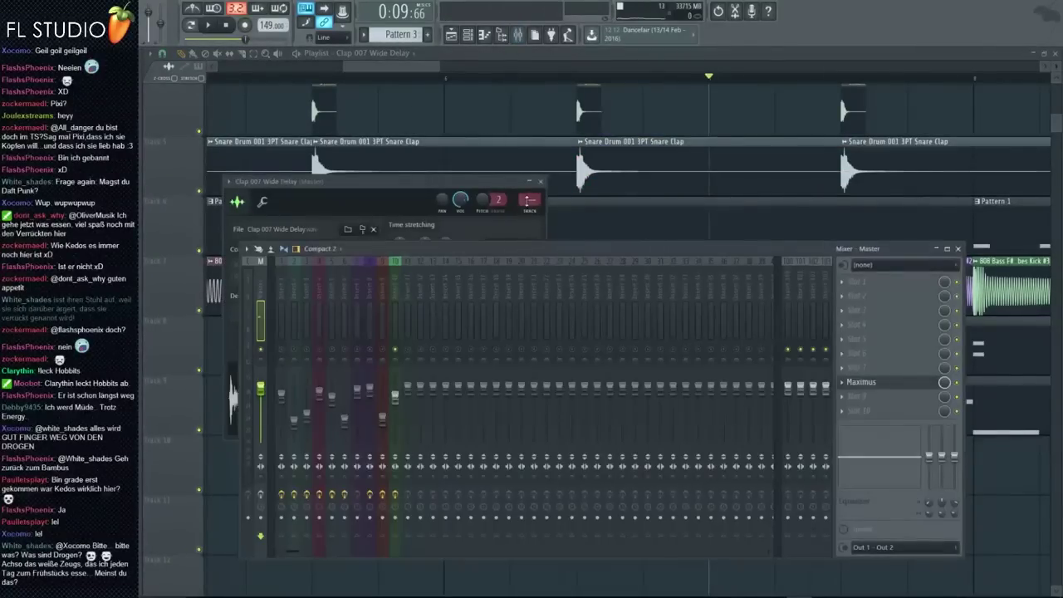
drag(529, 199, 529, 166)
click(455, 337)
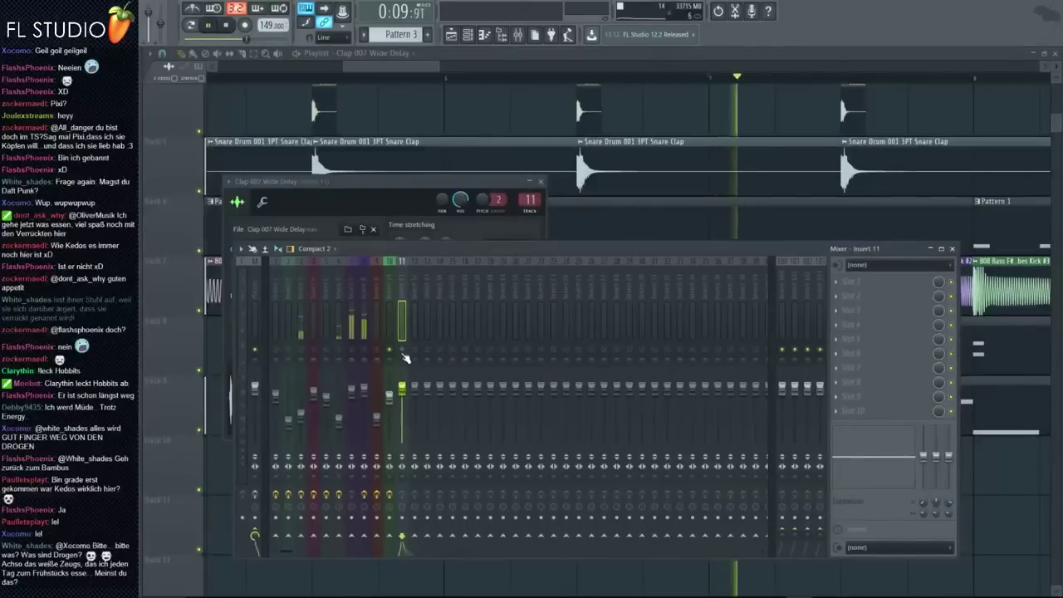
drag(401, 387, 402, 407)
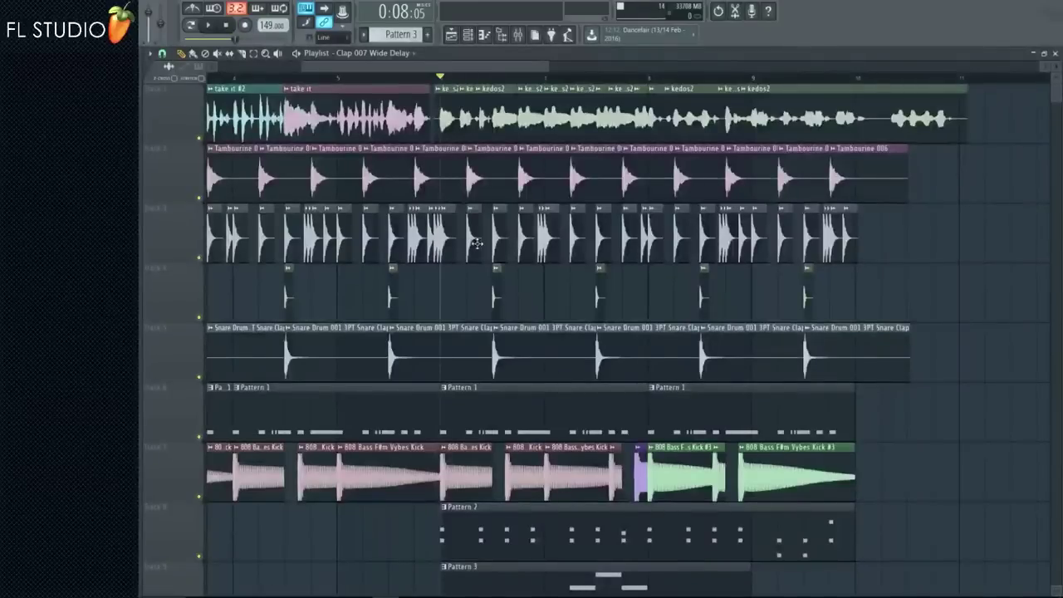
Play the whole arrangement from bar 2 and check the mixer levels and how the vocals sit with the claps
scroll(440, 215, down, 6)
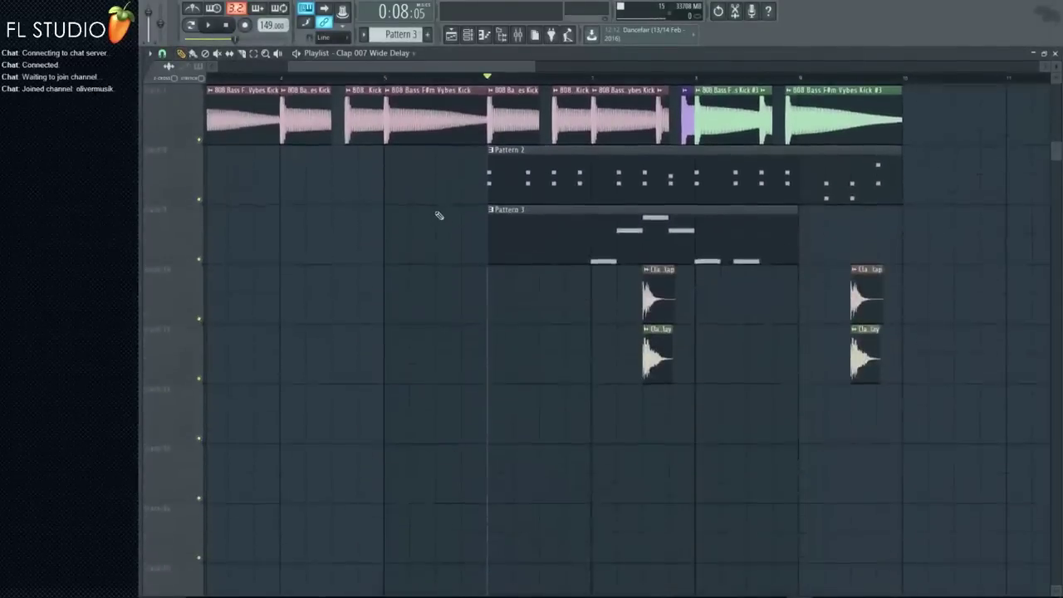
scroll(440, 215, up, 6)
scroll(399, 225, down, 5)
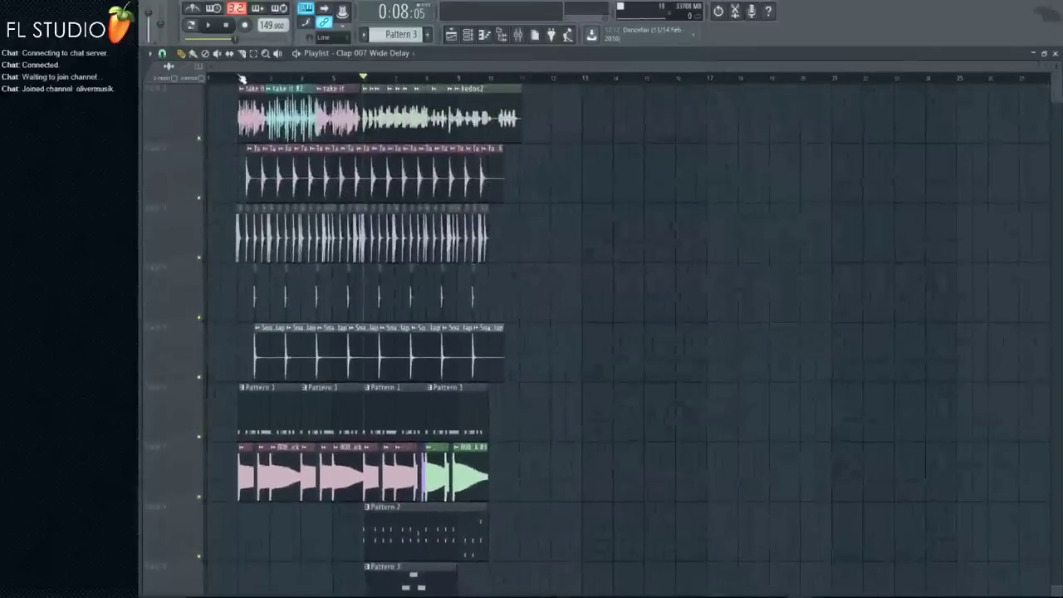
click(242, 77)
click(517, 34)
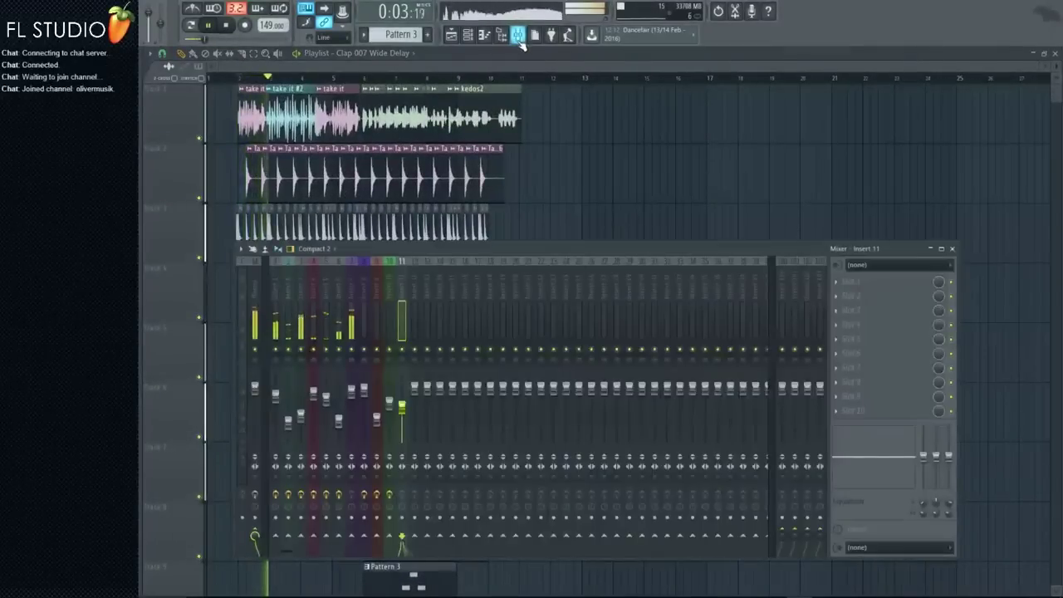
click(519, 35)
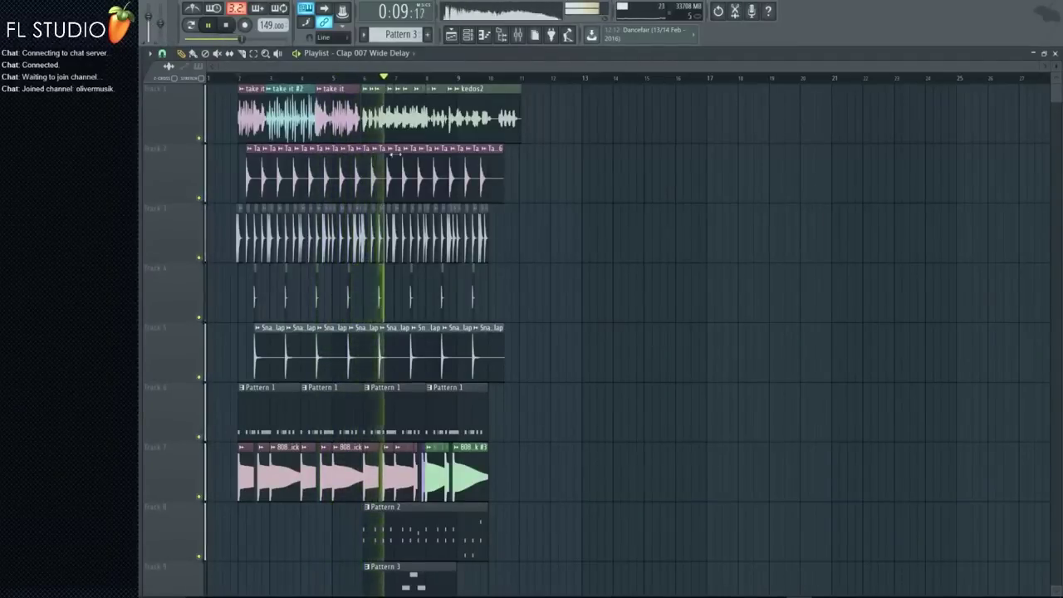
scroll(306, 84, up, 3)
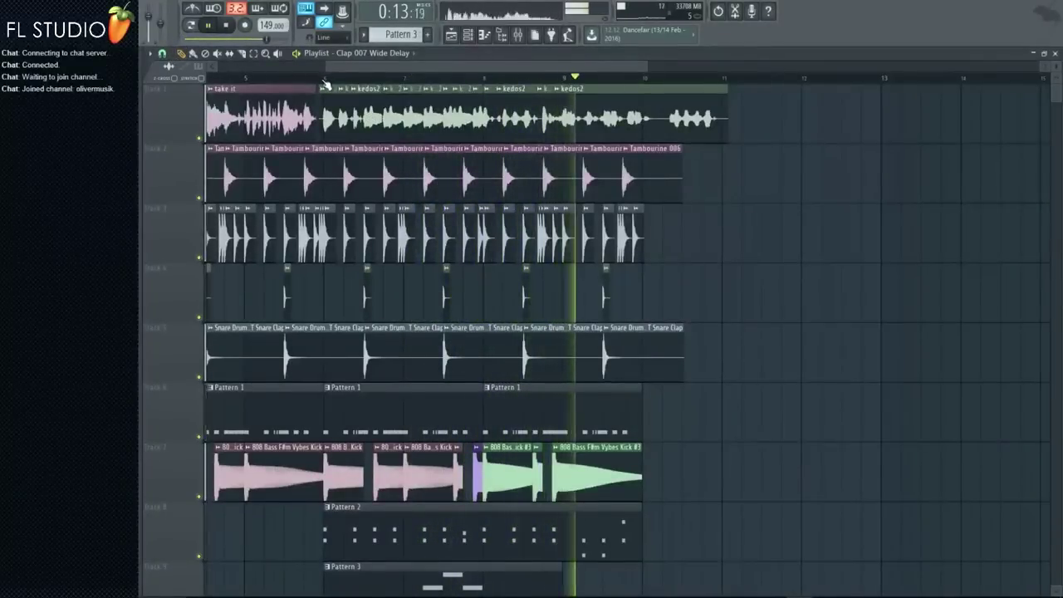
Select bars 6 to 10 as the playback range and listen to the kedos2 slices around bar 9
drag(326, 81, 724, 80)
scroll(470, 178, up, 2)
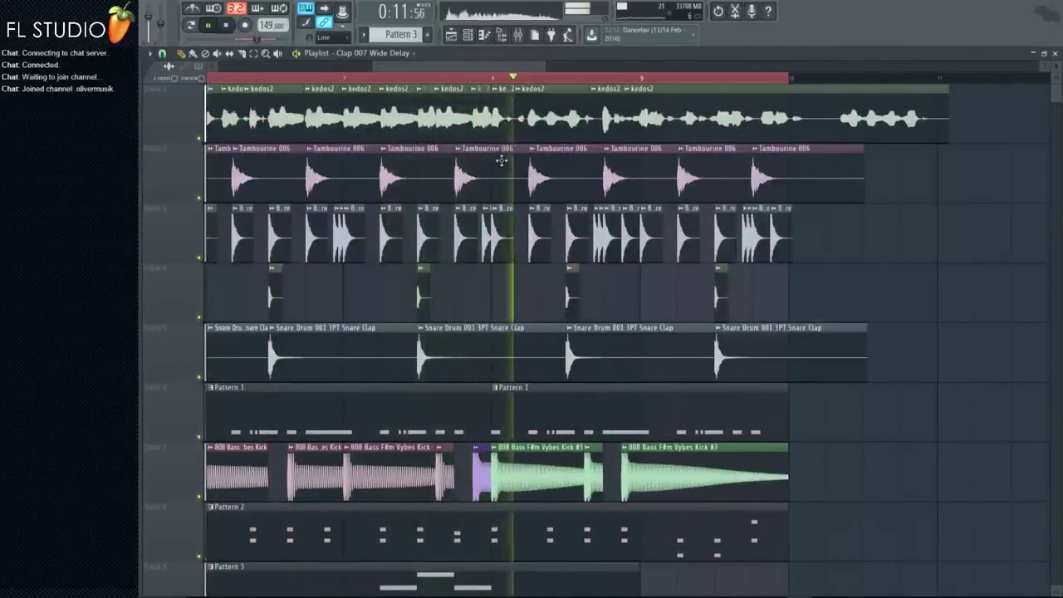
scroll(582, 81, up, 2)
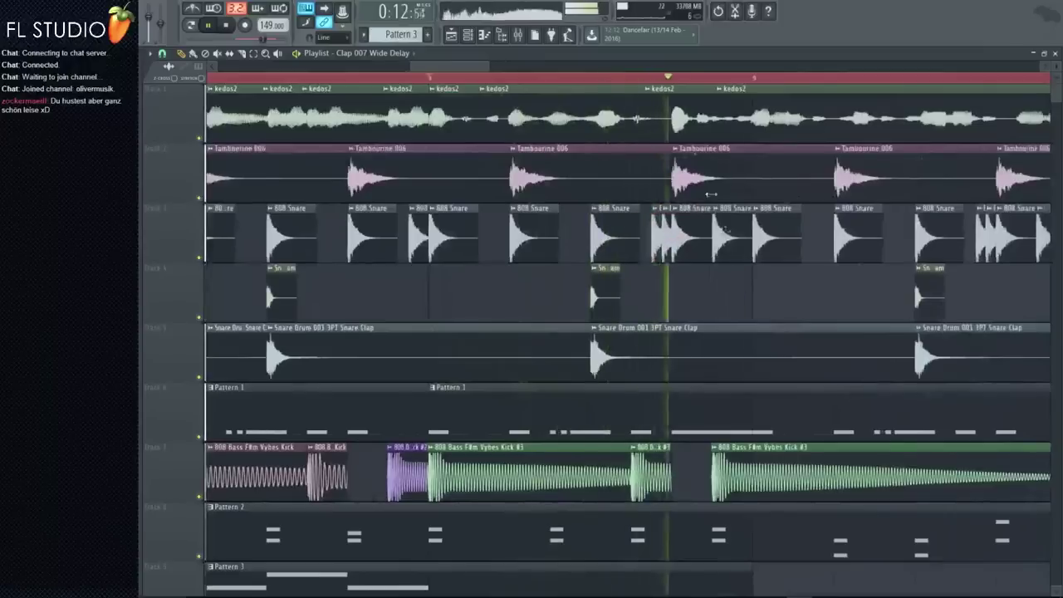
scroll(705, 173, up, 2)
scroll(710, 133, down, 3)
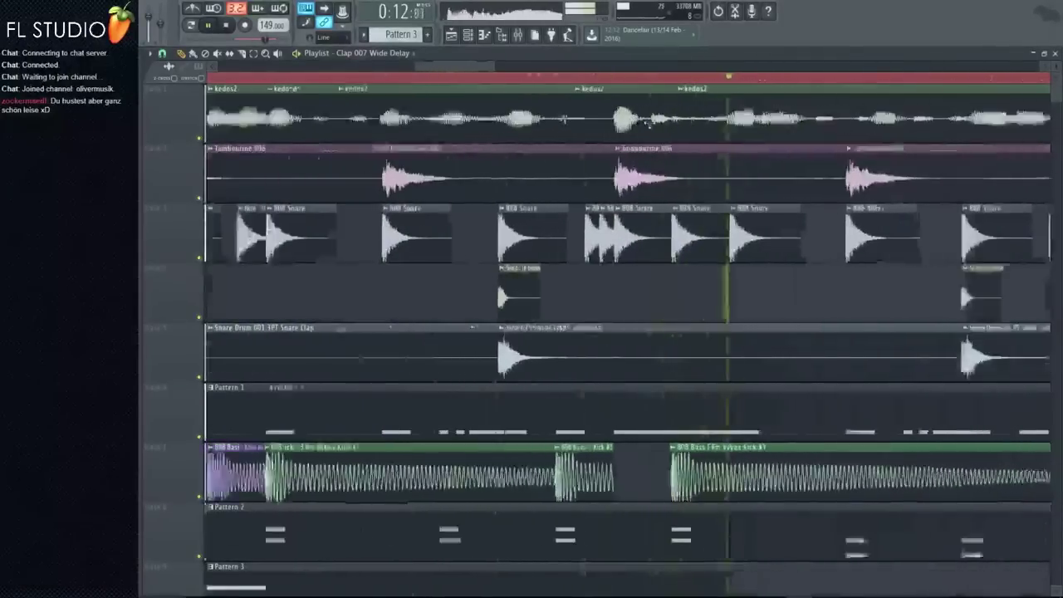
click(672, 81)
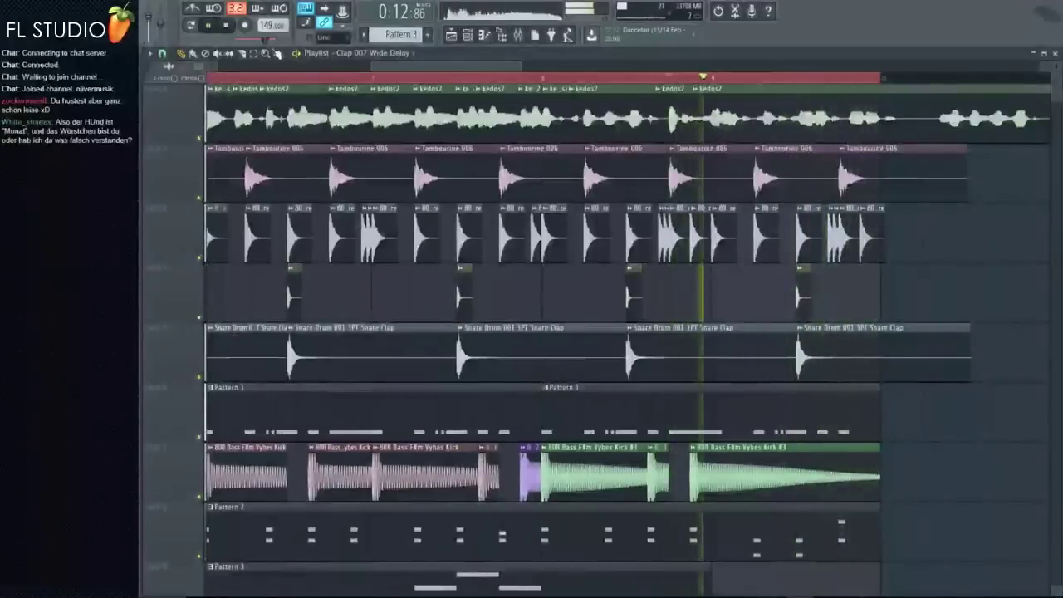
Solo the kedos2 vocal track and listen closely to its slices around bar 9
ctrl+click(200, 138)
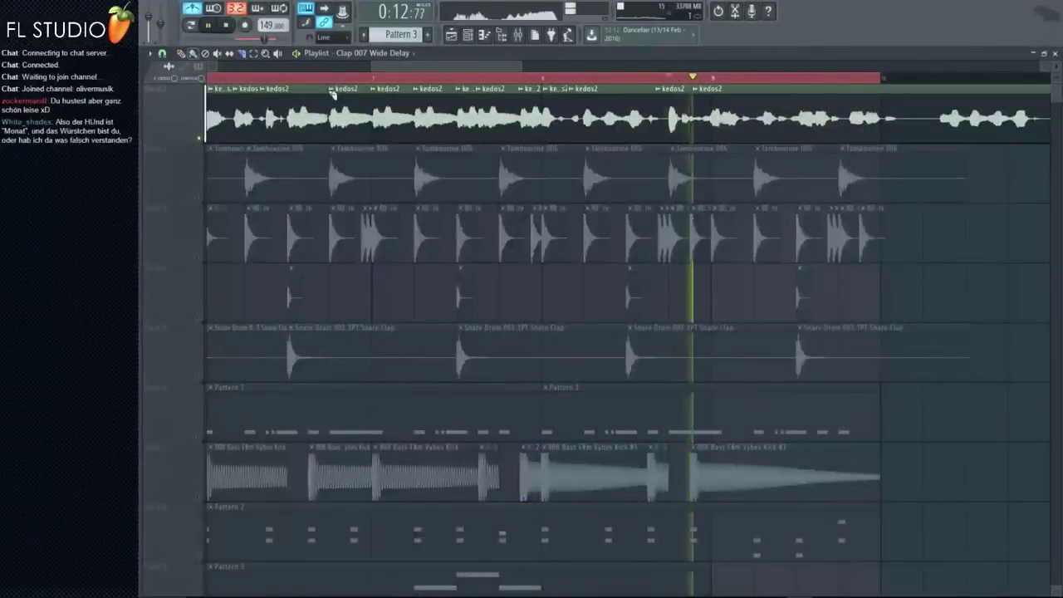
scroll(769, 175, up, 2)
scroll(764, 162, up, 3)
scroll(830, 162, up, 4)
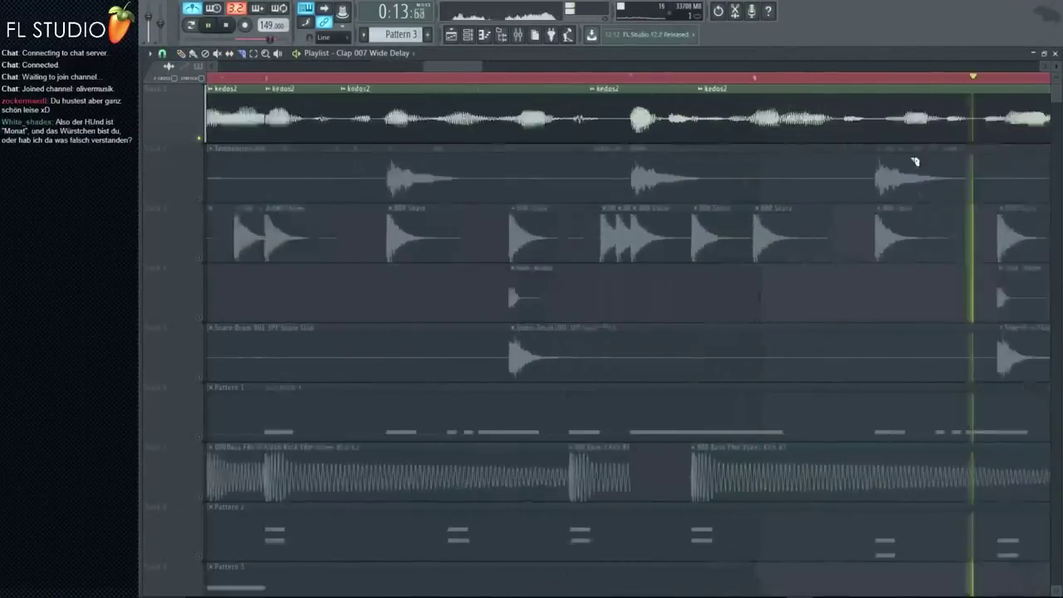
Cut the last kedos2 slice at the first tambourine hit after bar 9 and shift the new piece earlier so its vocal meets the hit
key(space)
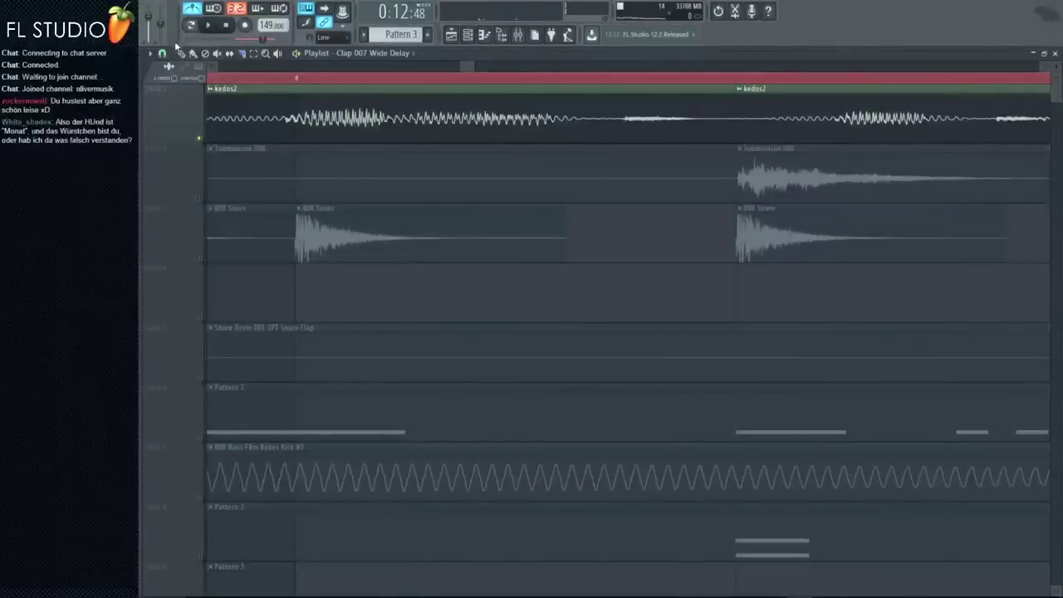
drag(852, 122, 748, 119)
key(space)
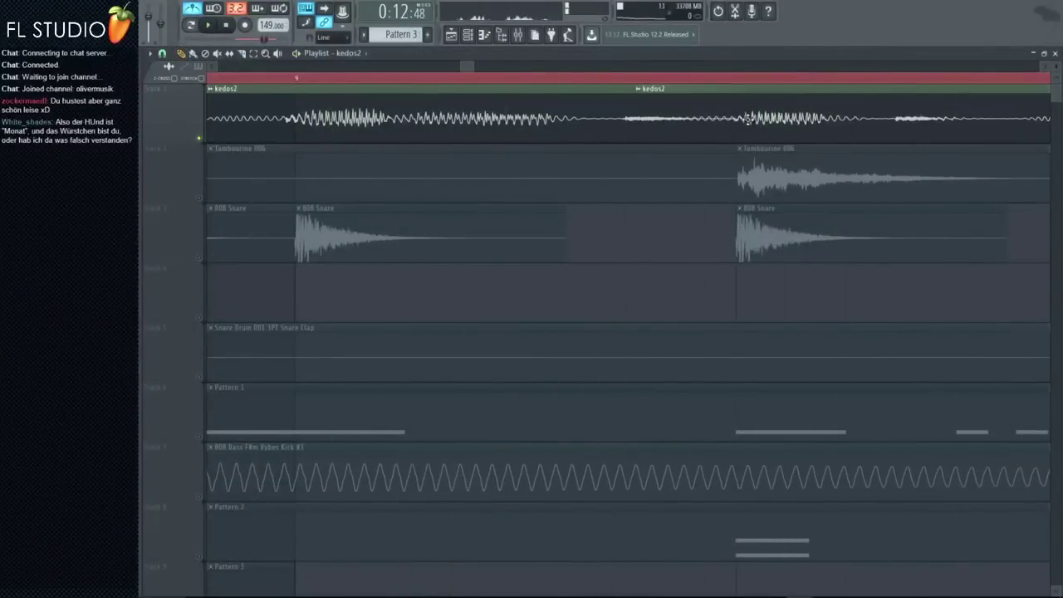
Solo the playlist track with the 808 Bass kicks and show only the unsorted channels in the Channel rack
scroll(748, 119, down, 7)
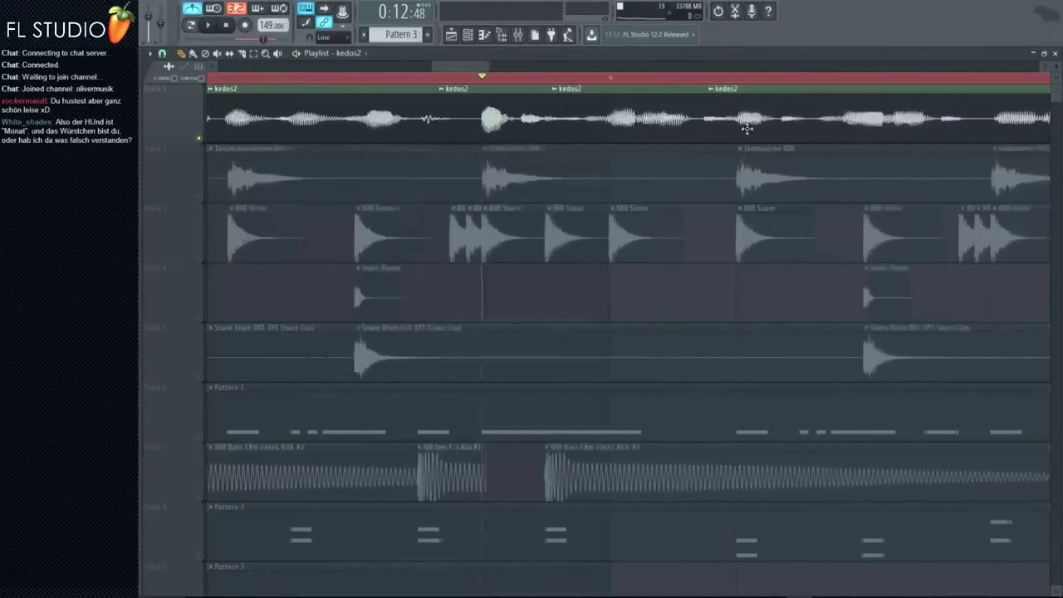
scroll(748, 130, down, 3)
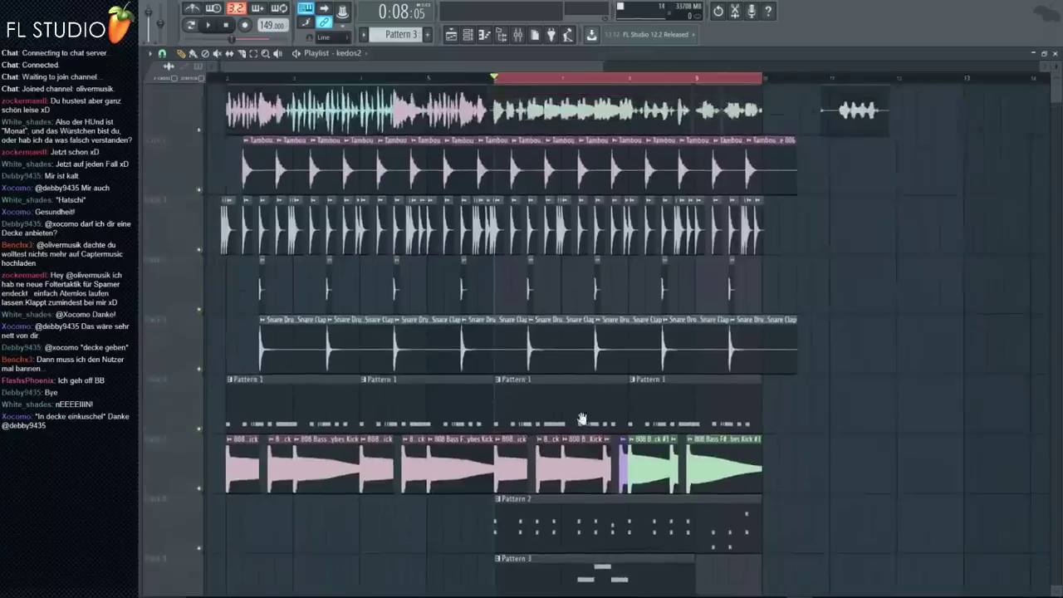
scroll(582, 418, up, 3)
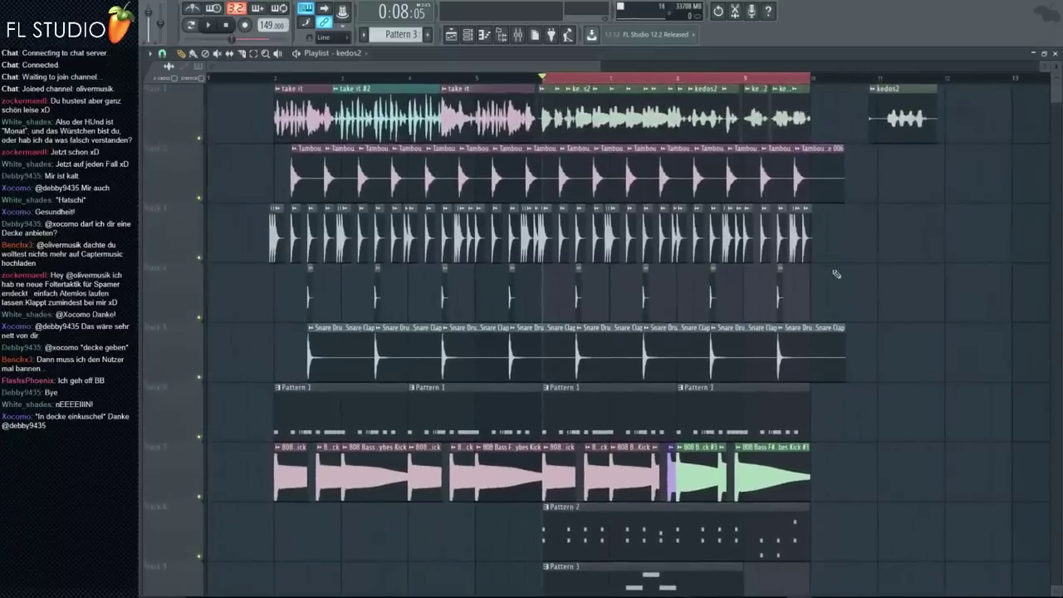
scroll(202, 266, down, 4)
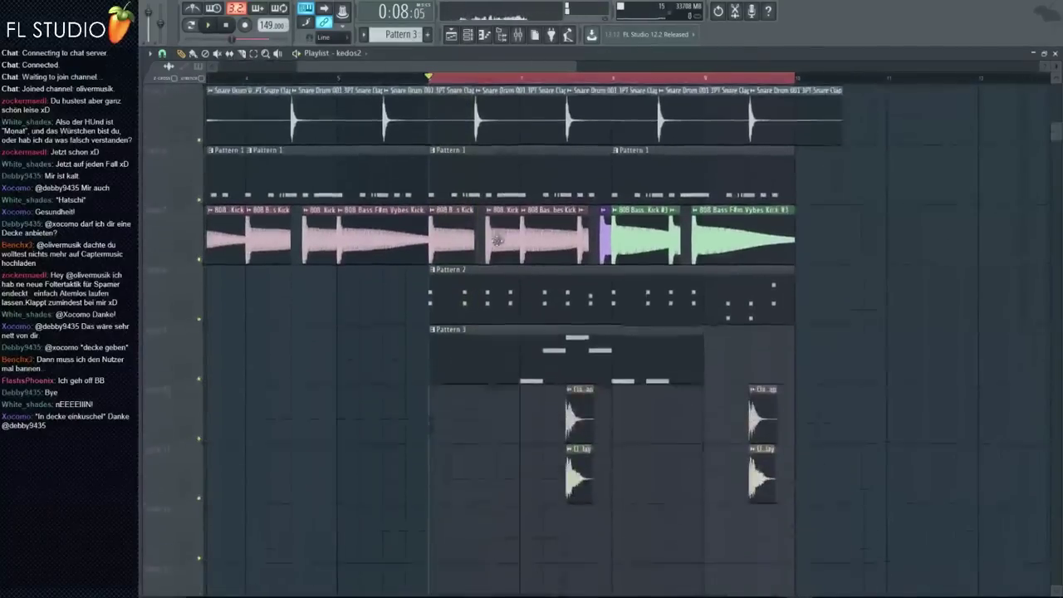
click(468, 34)
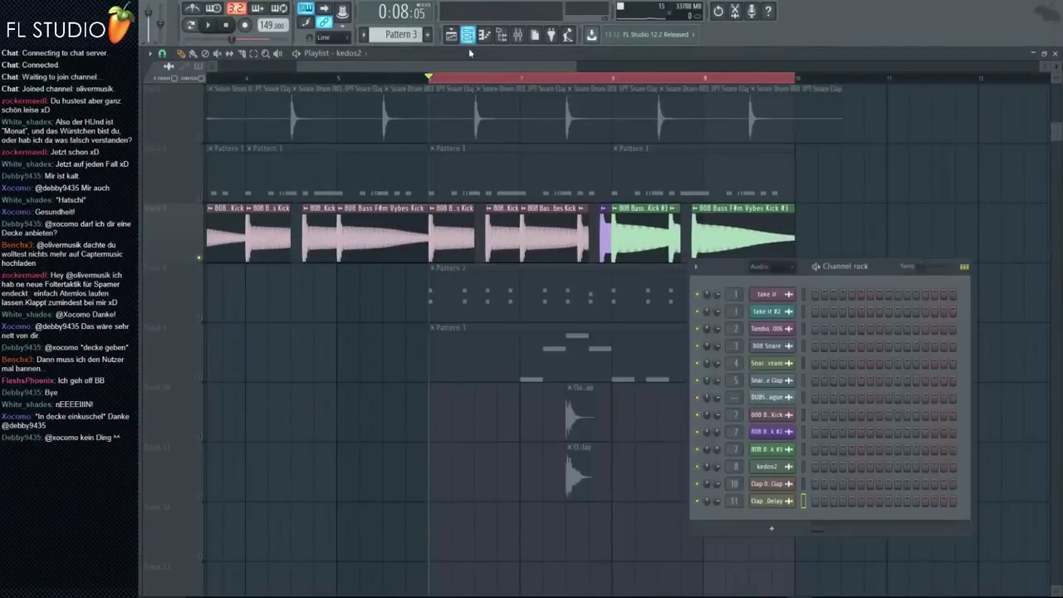
click(772, 304)
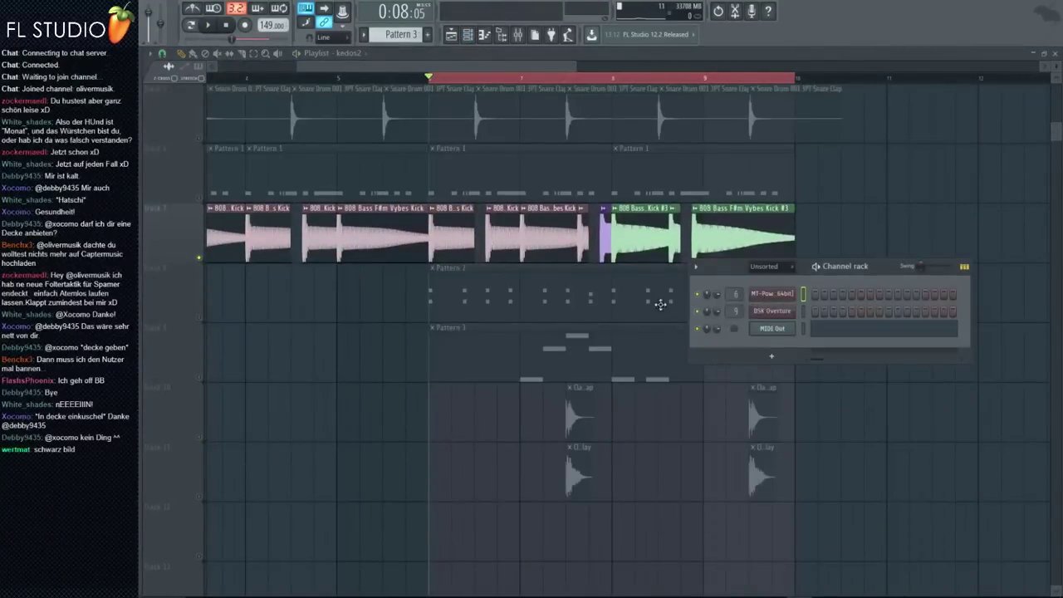
click(459, 362)
key(space)
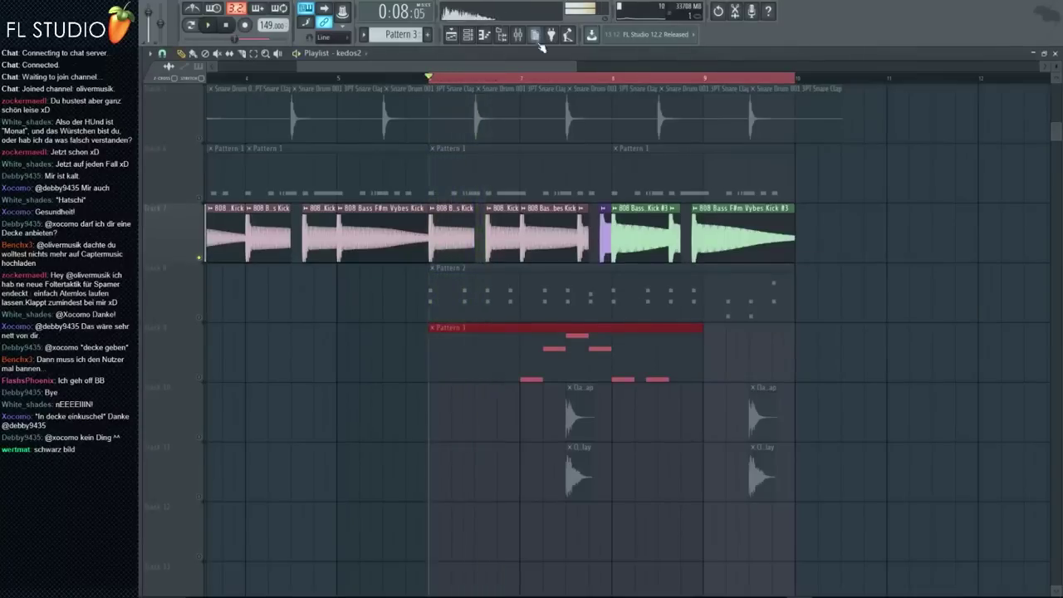
key(F9)
click(516, 34)
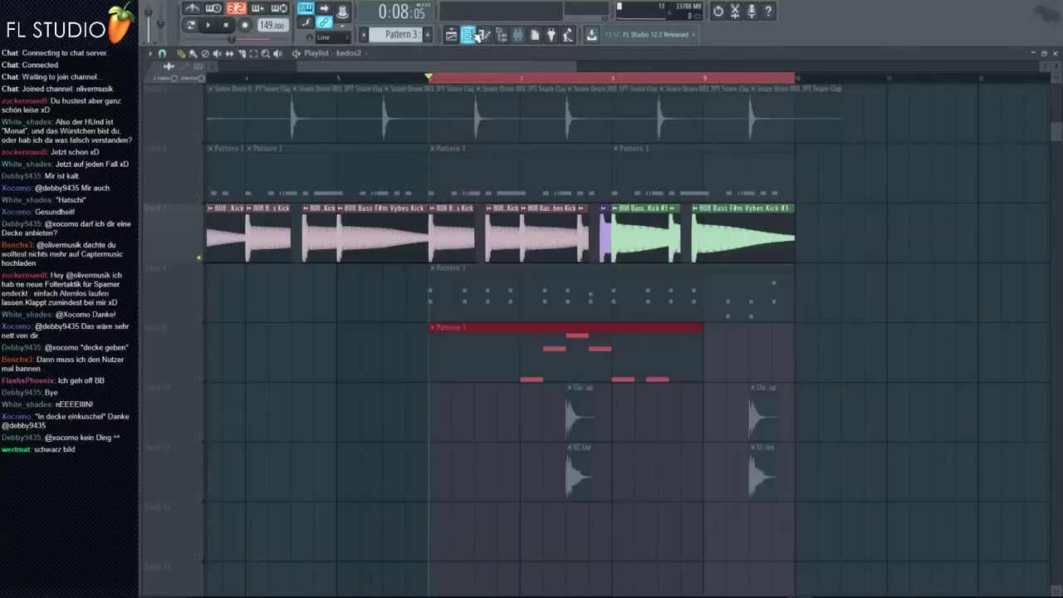
click(484, 34)
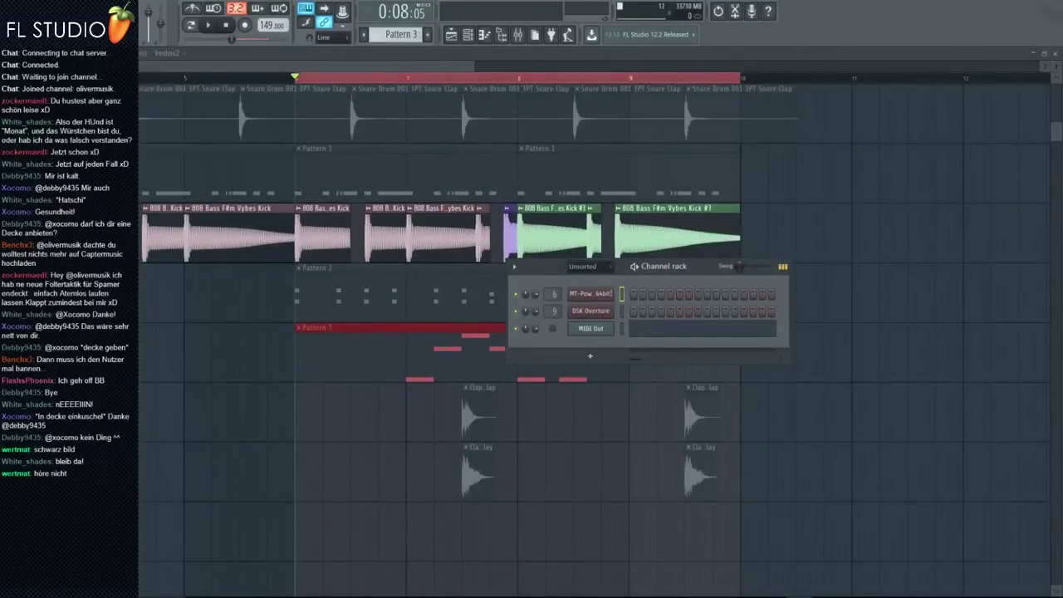
Reset the windows to the Desktop (default) arrangement and move the Channel rack clear of the playlist's edge
key(alt+v)
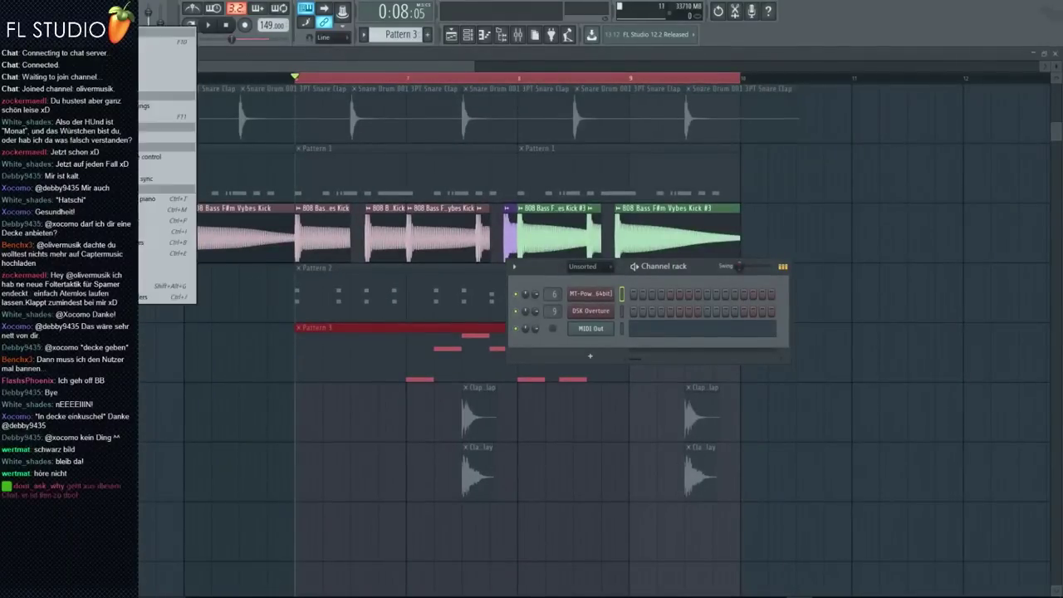
mouse_move(166, 182)
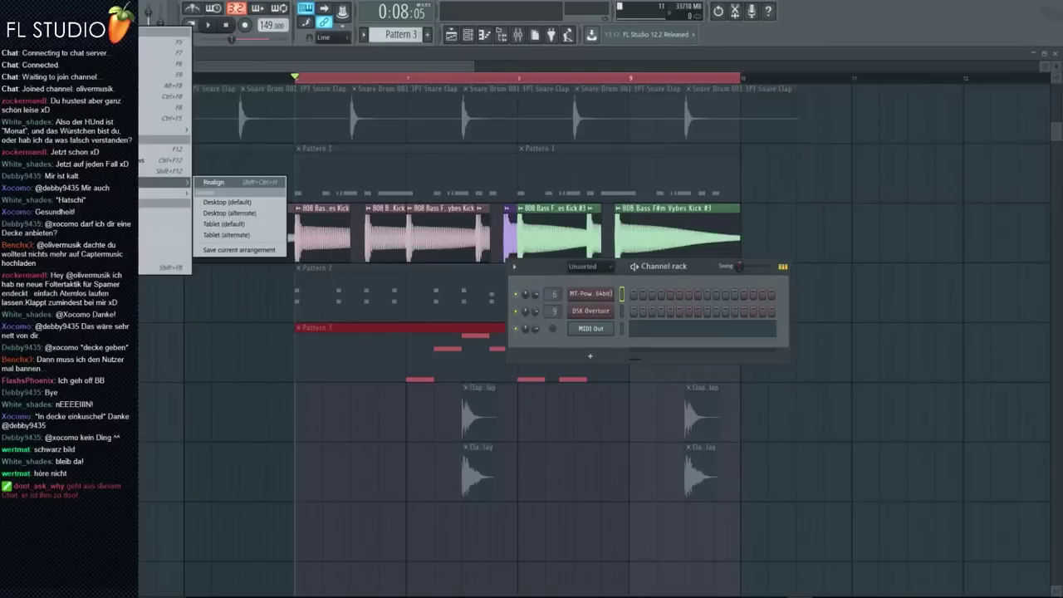
click(226, 203)
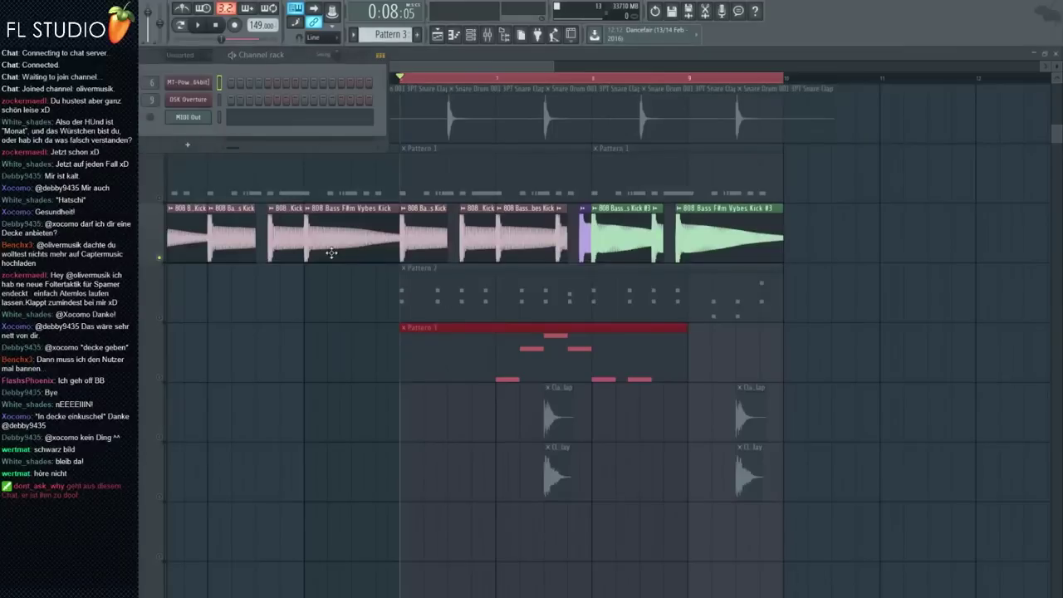
drag(293, 62, 717, 176)
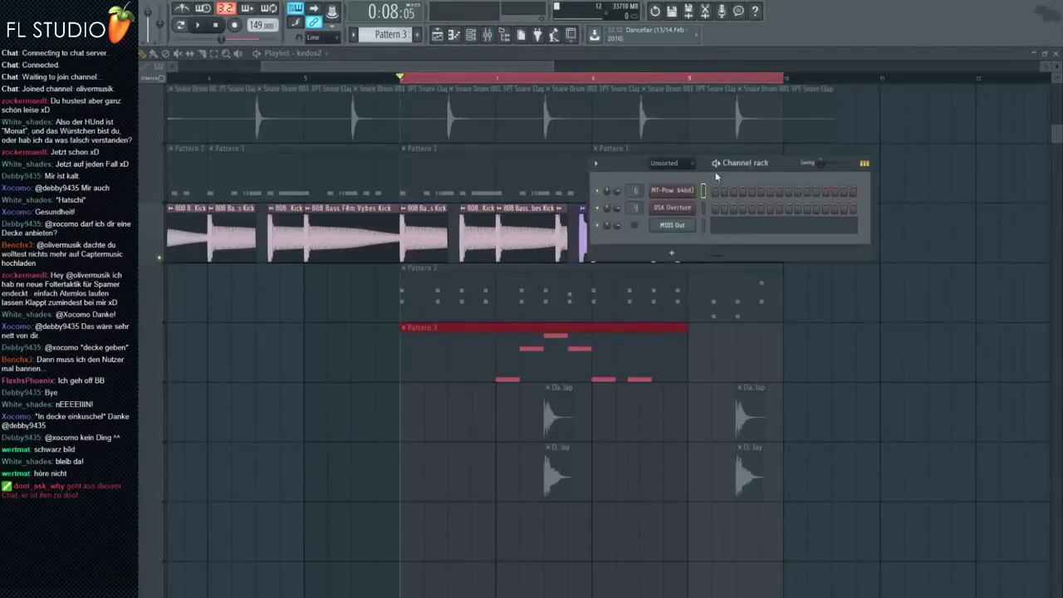
Switch to the empty Pattern 4 and place a clip of it at bar 6 on the free track below the claps
click(668, 174)
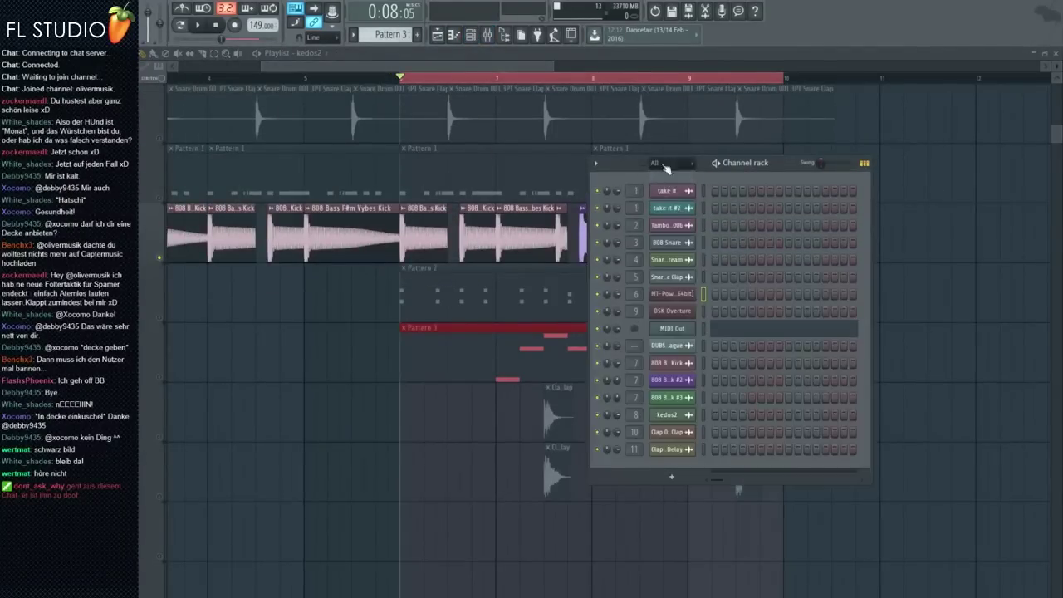
scroll(389, 34, down, 2)
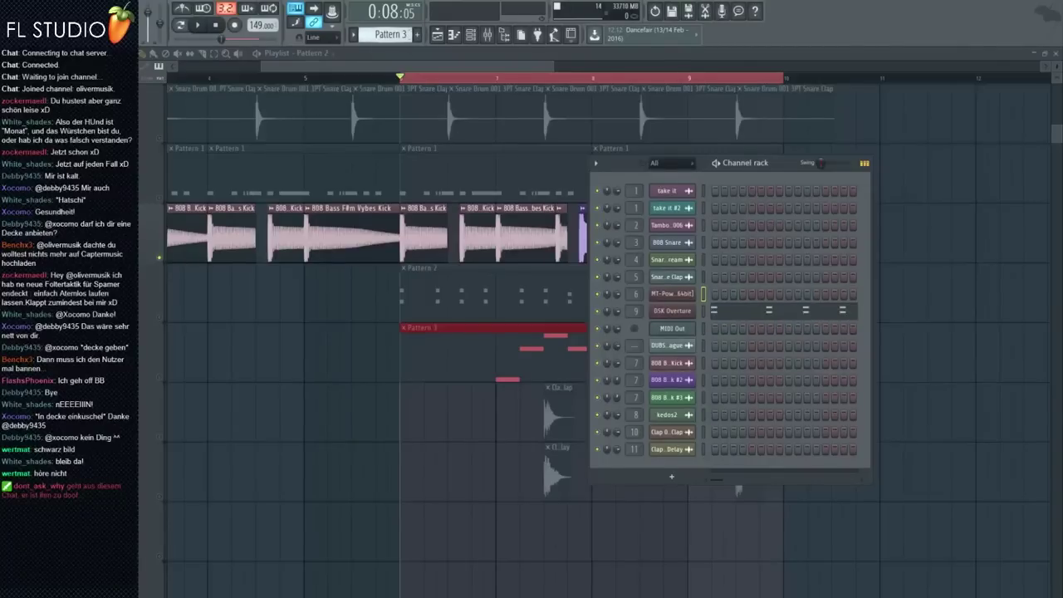
scroll(389, 34, up, 3)
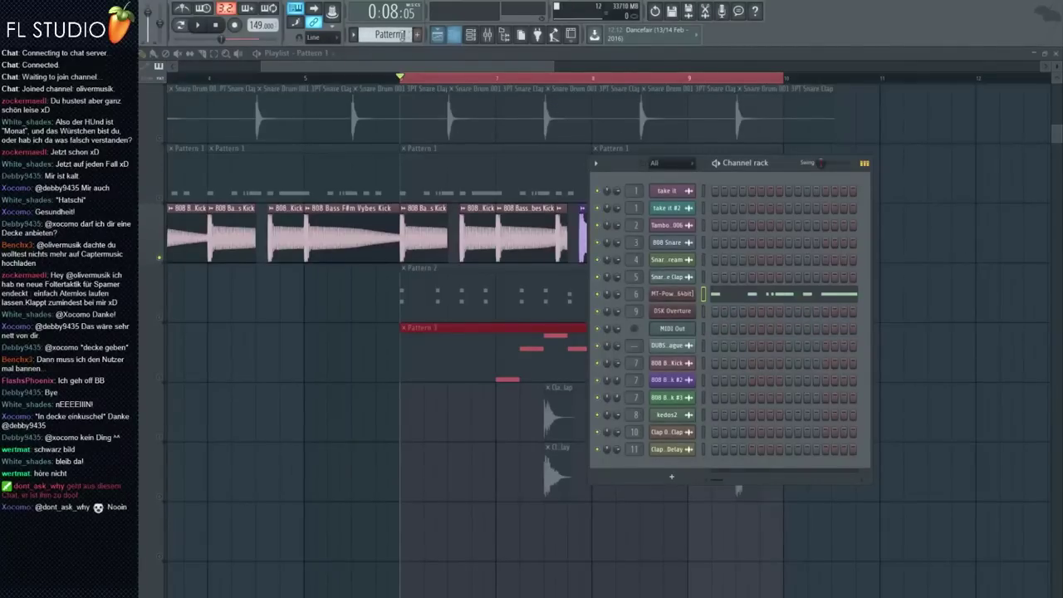
key(KP_Add)
key(KP_Add)
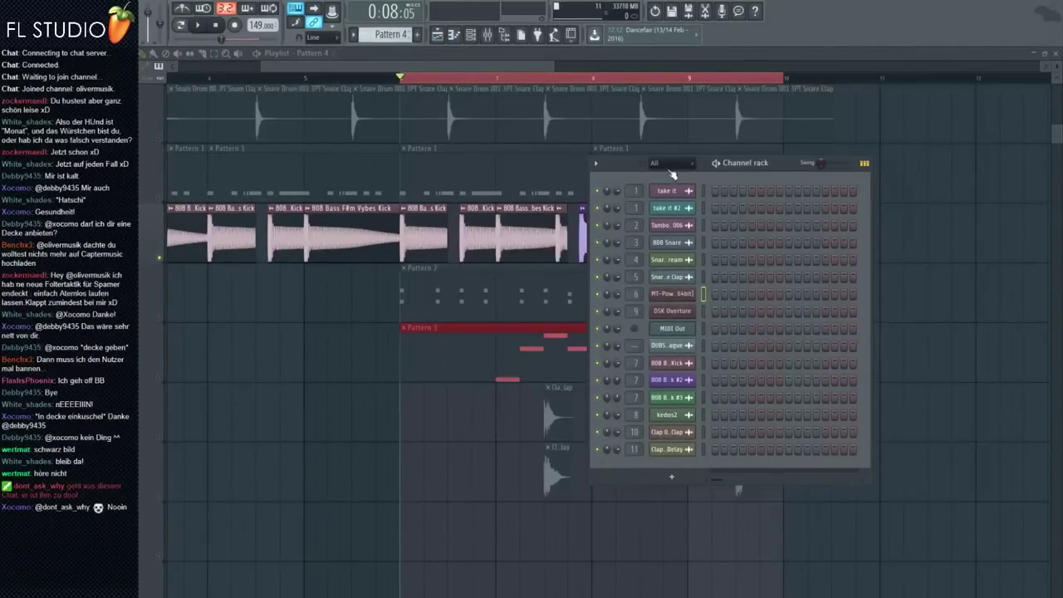
click(672, 202)
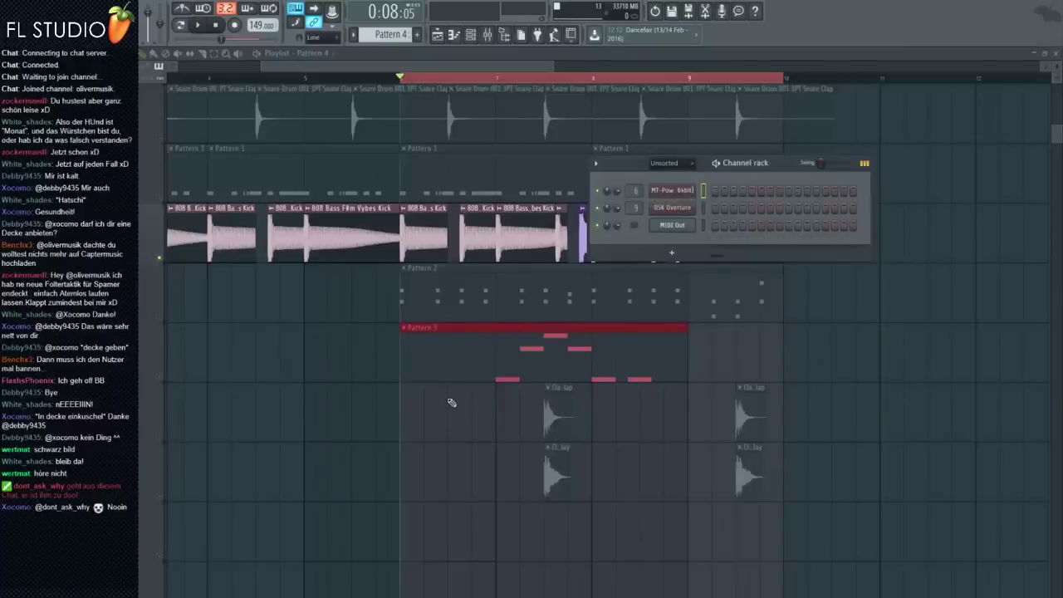
click(398, 544)
Add the ANAx64 synth as a new channel and route it to mixer insert 12
click(476, 33)
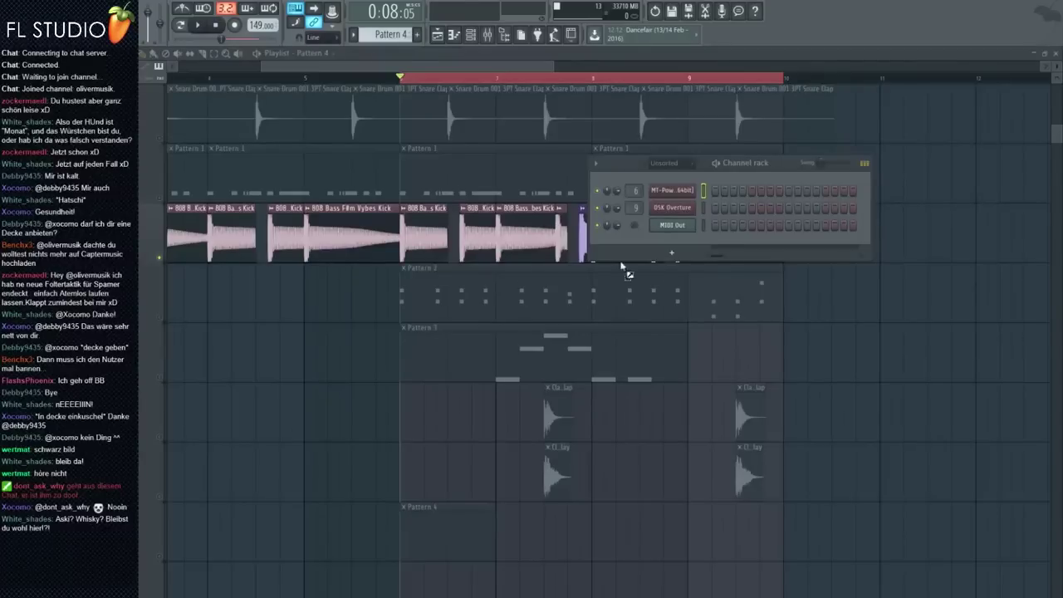
drag(660, 236, 662, 241)
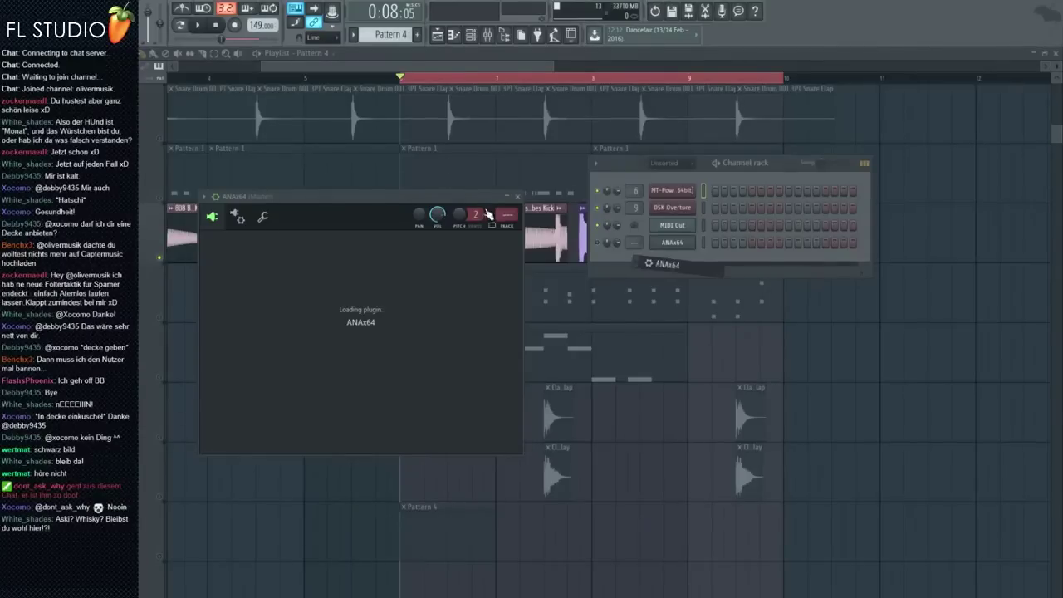
key(F9)
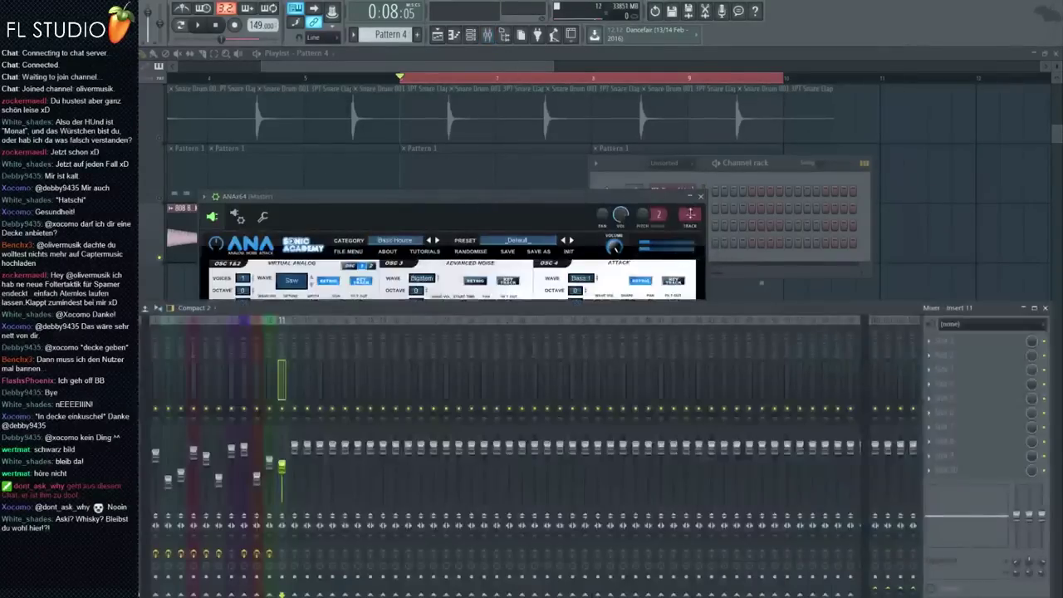
key(ctrl+l)
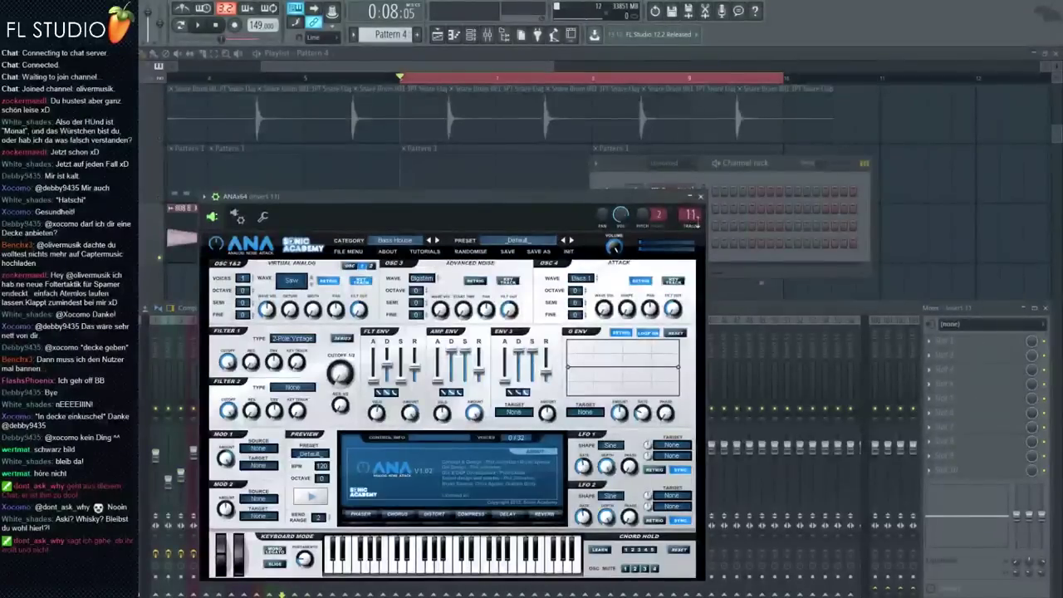
click(294, 379)
right_click(304, 319)
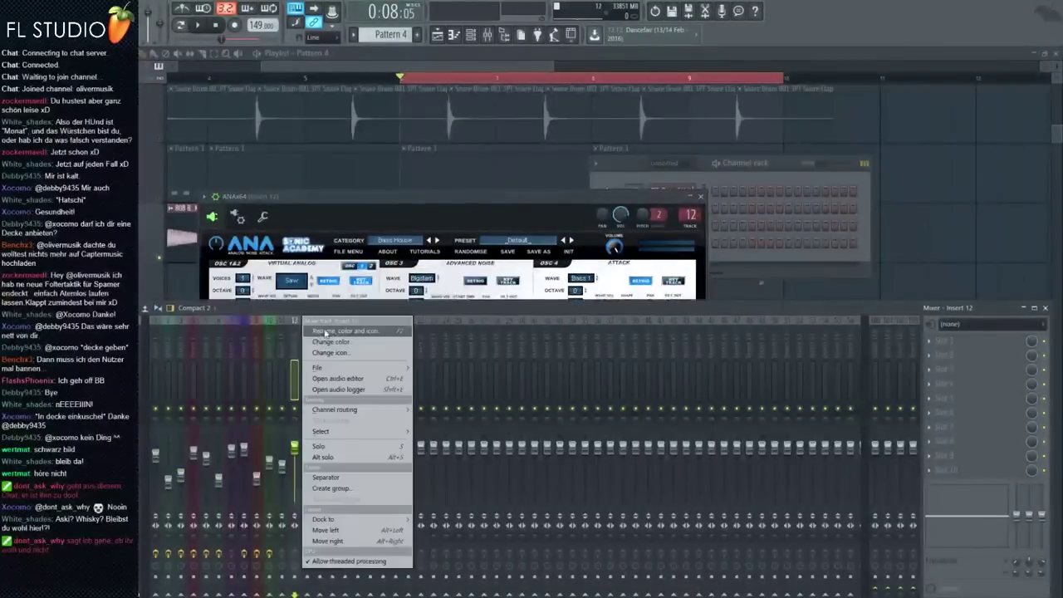
key(Escape)
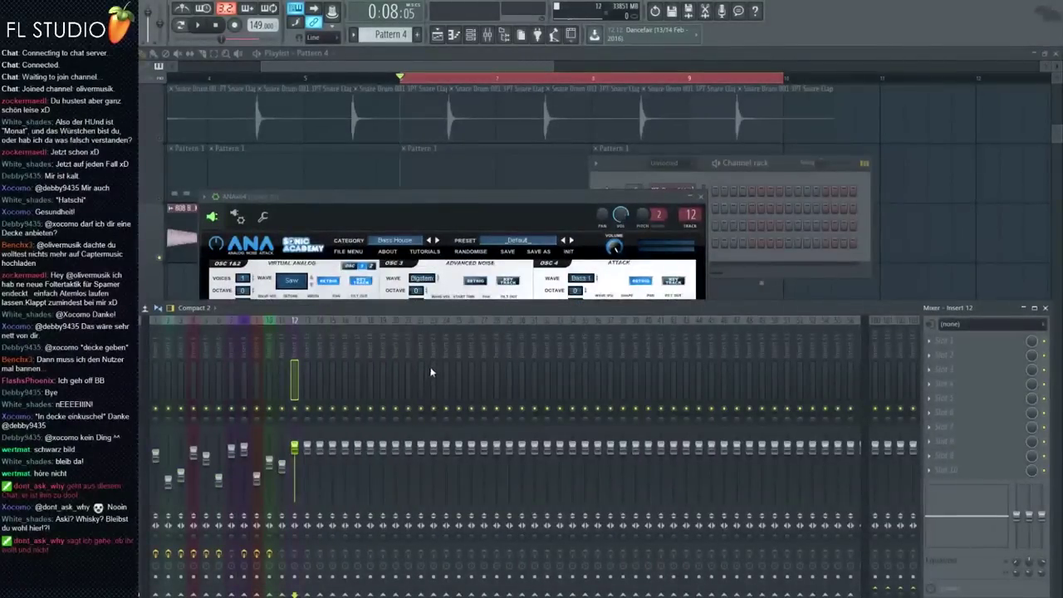
Audition ANA's bass presets and load Kick Bass 3 from the Bass House category
drag(454, 200, 618, 112)
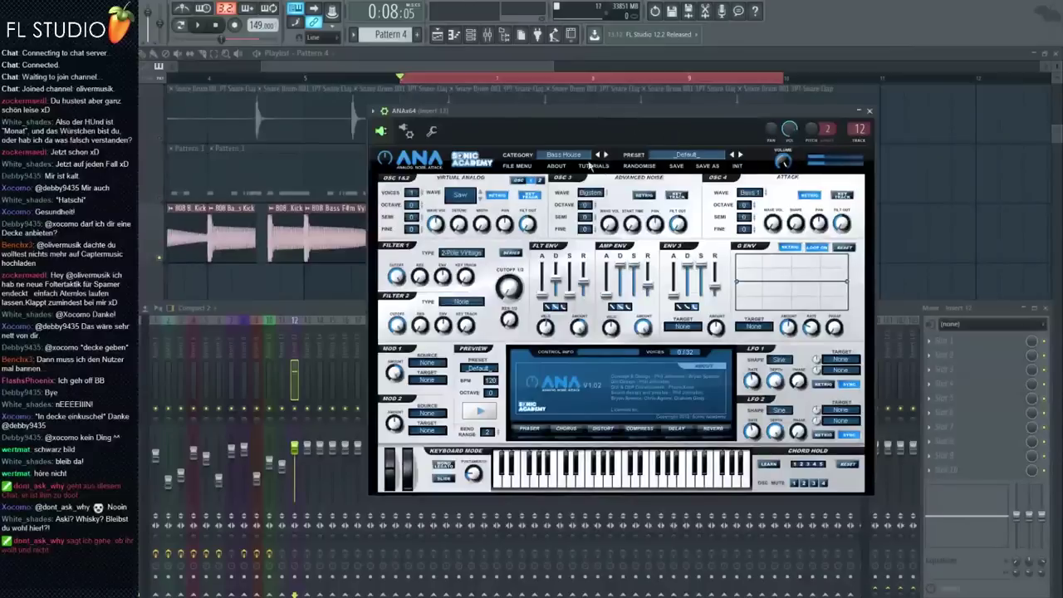
click(565, 155)
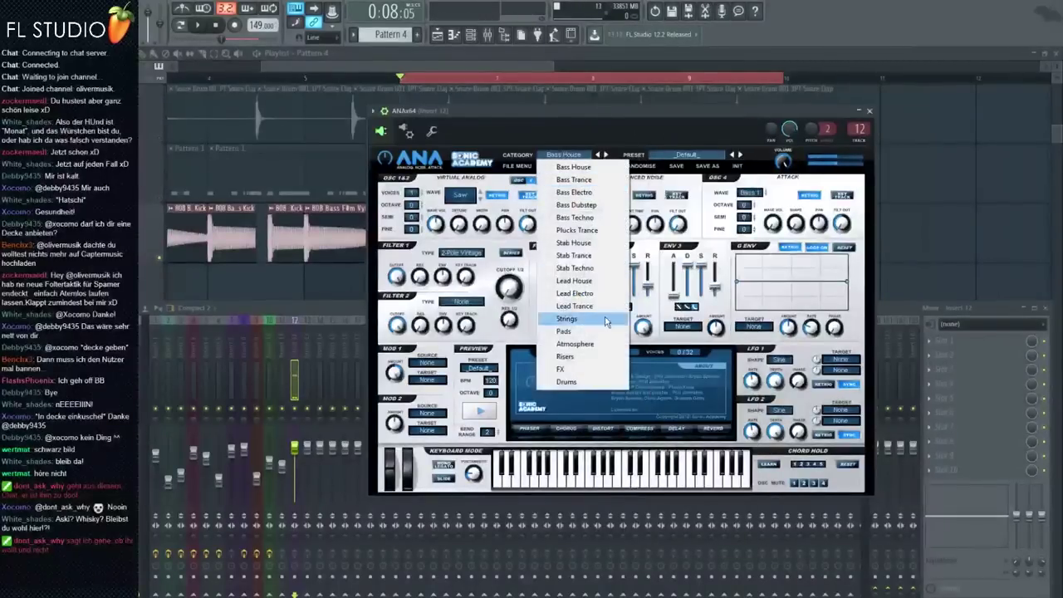
click(592, 192)
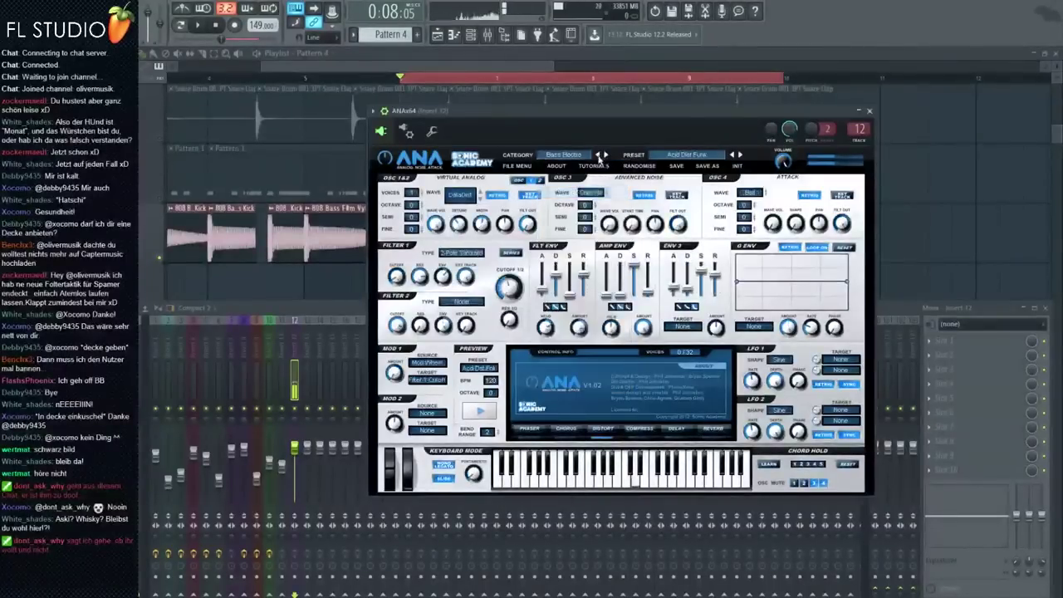
click(577, 155)
click(591, 204)
click(694, 155)
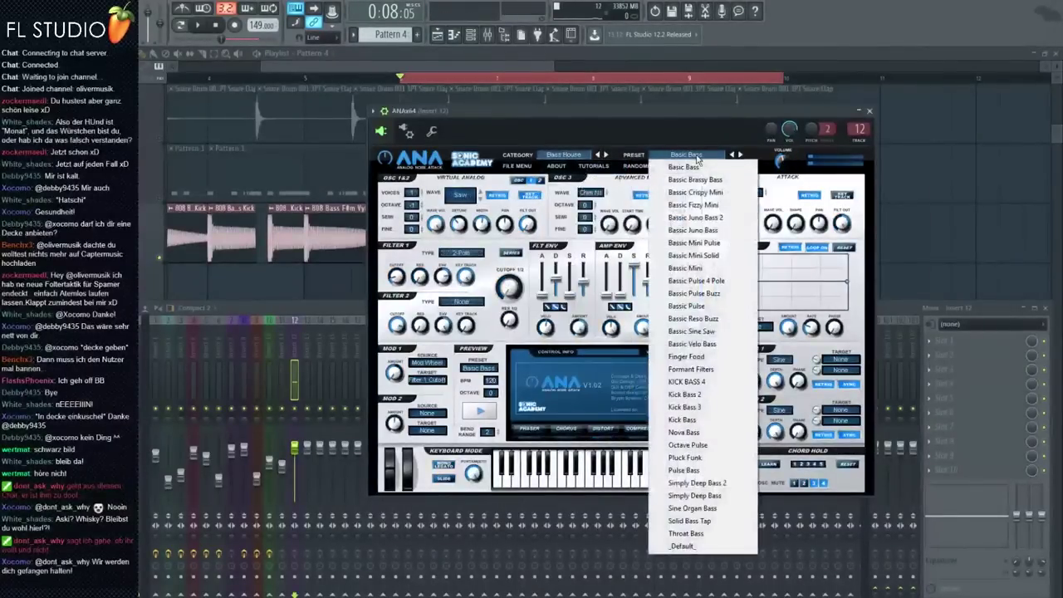
click(686, 381)
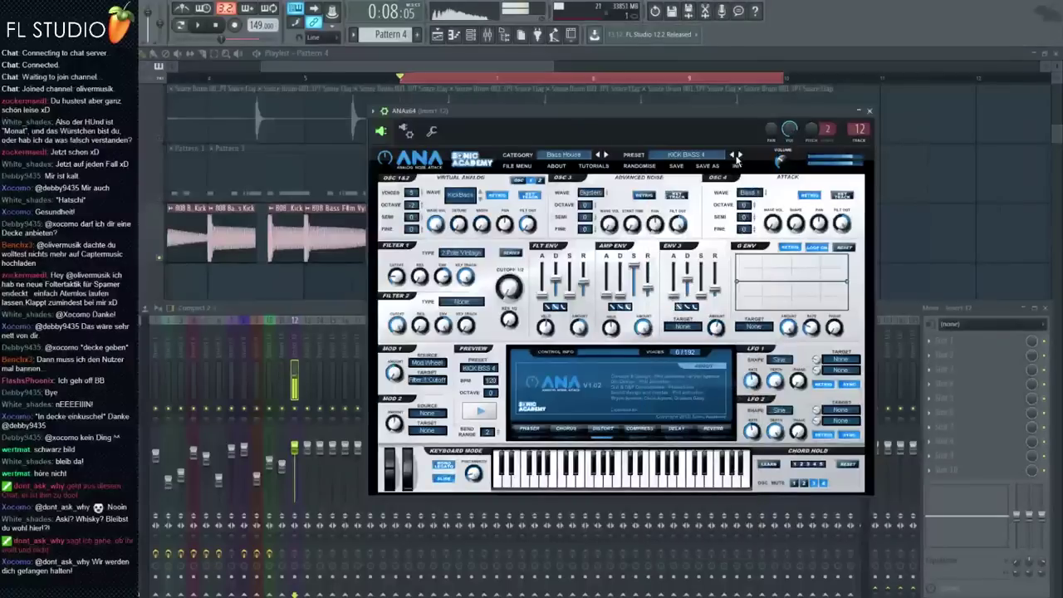
click(739, 155)
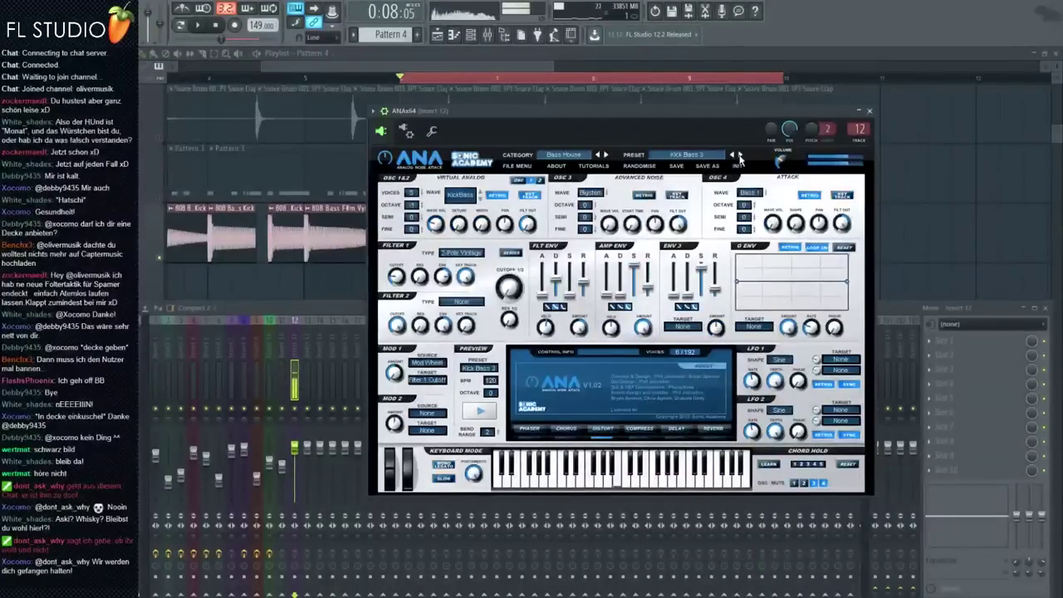
Insert Fruity parametric EQ 2 on the ANA mixer track and cut the lowest frequencies with its first band
click(994, 371)
click(795, 304)
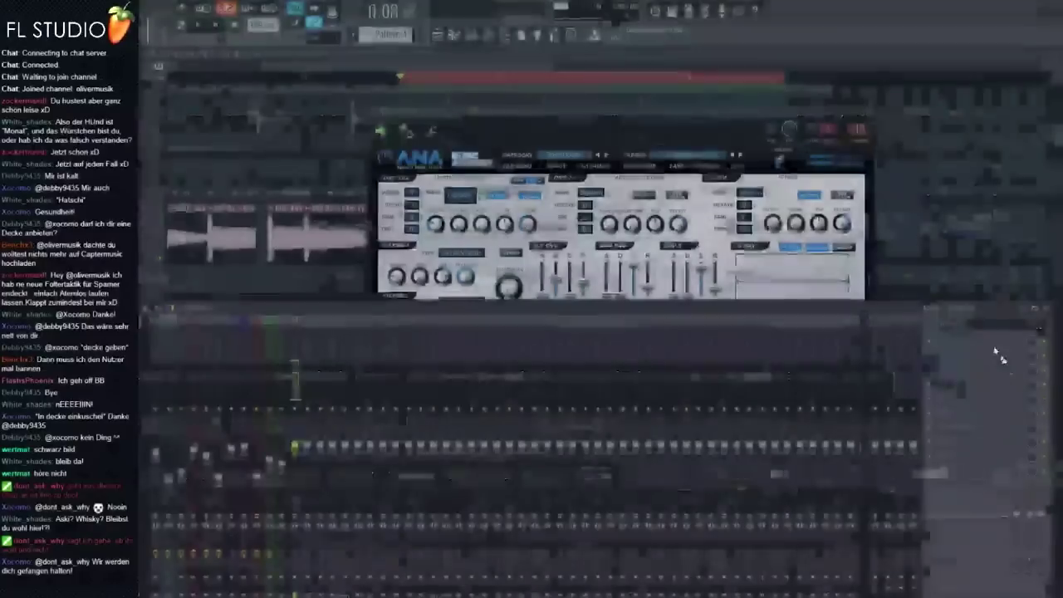
drag(191, 231, 216, 231)
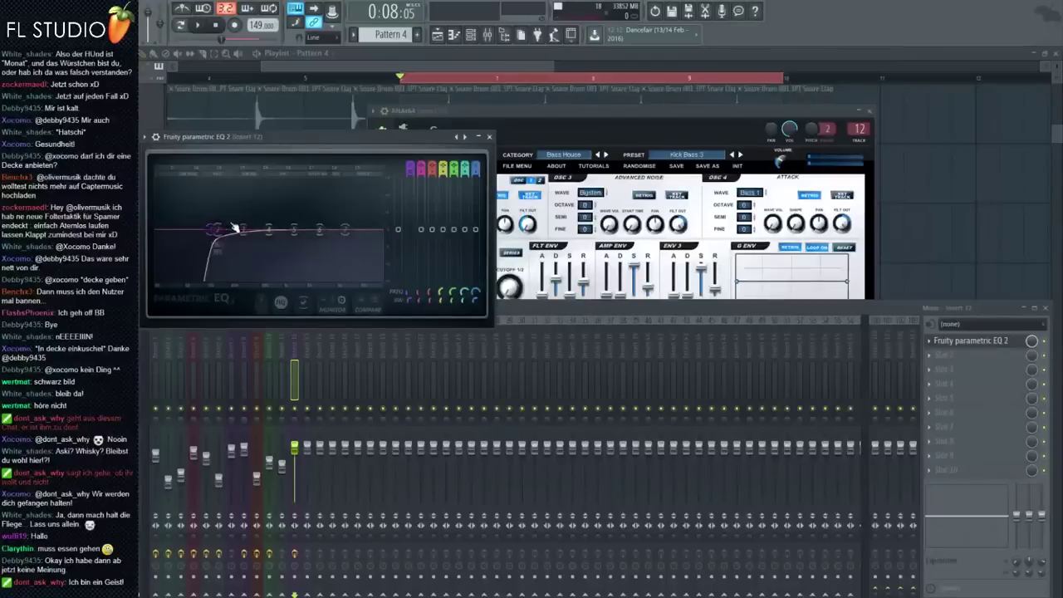
drag(326, 140, 474, 179)
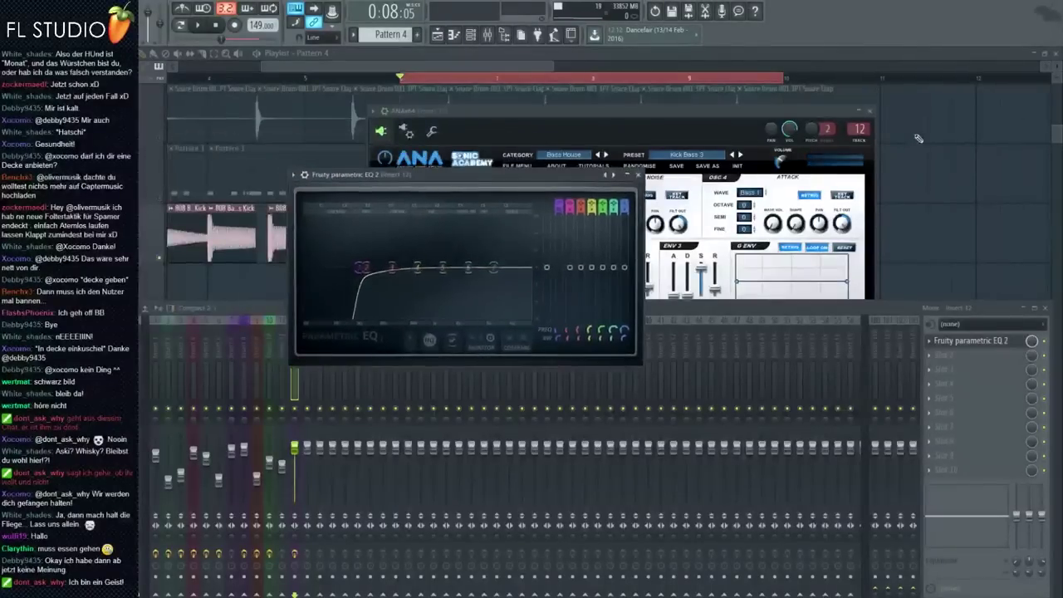
Return to the playlist and solo the track holding the Pattern 4 clip
click(918, 138)
scroll(333, 221, up, 3)
scroll(332, 250, down, 4)
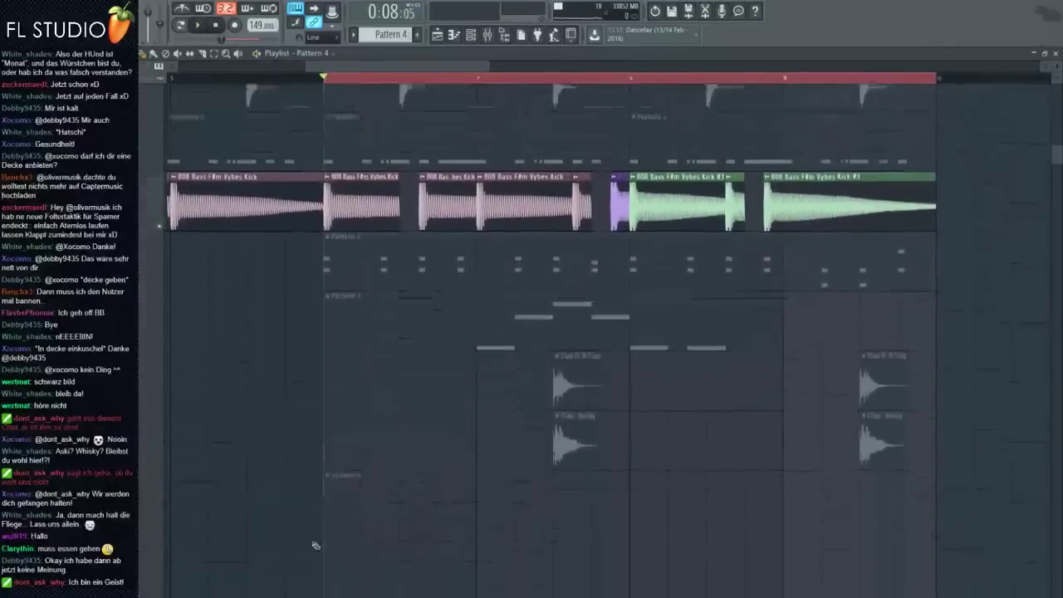
scroll(316, 545, down, 2)
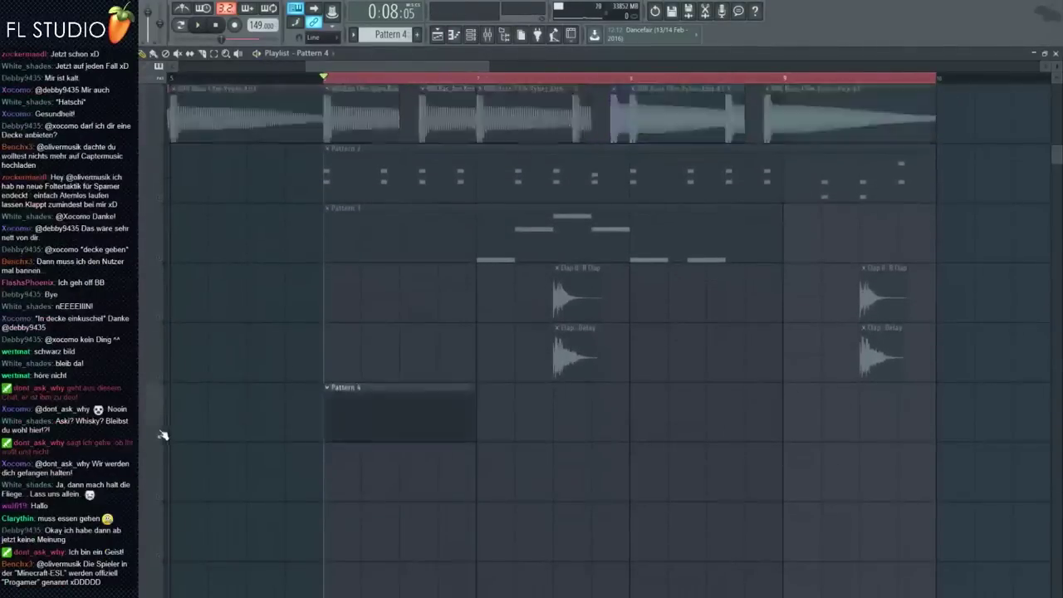
Place a first bass note at the start of Pattern 4 in ANAx64's piano roll, lower its pitch and play it in the playlist
scroll(305, 308, up, 5)
click(469, 34)
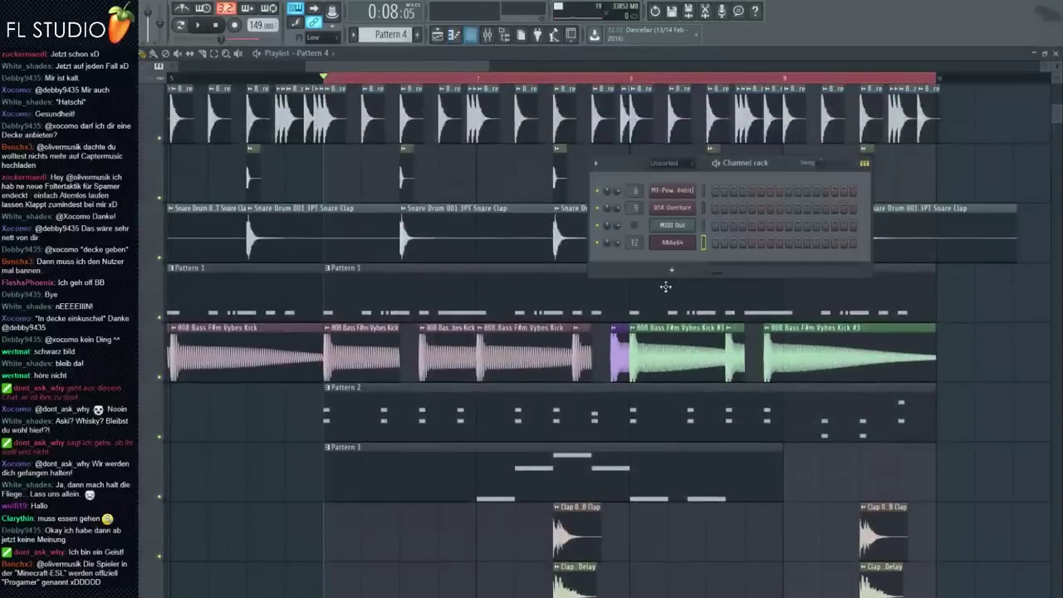
click(673, 242)
click(455, 36)
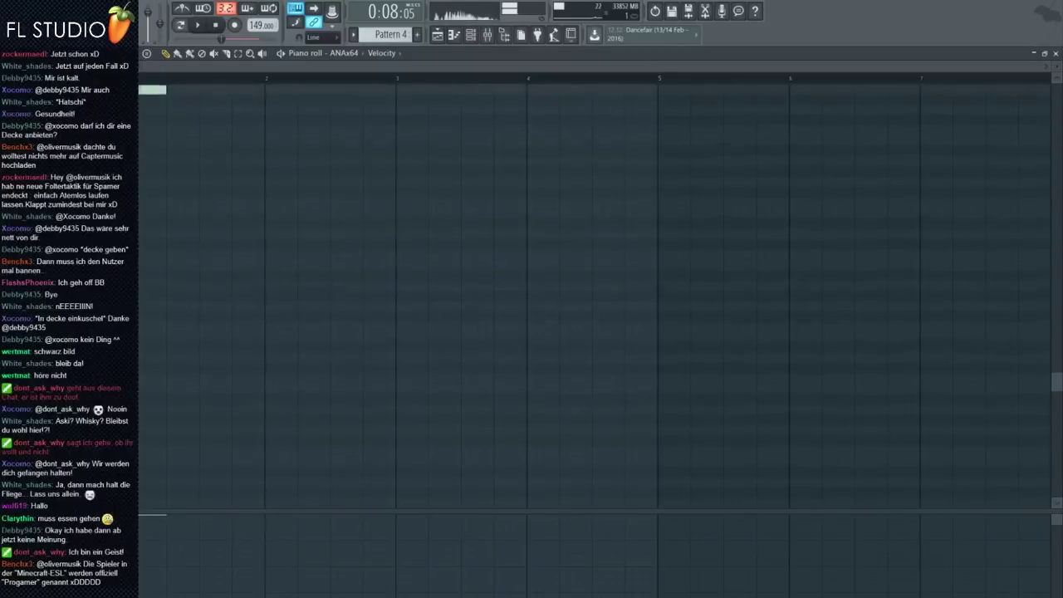
drag(152, 89, 147, 137)
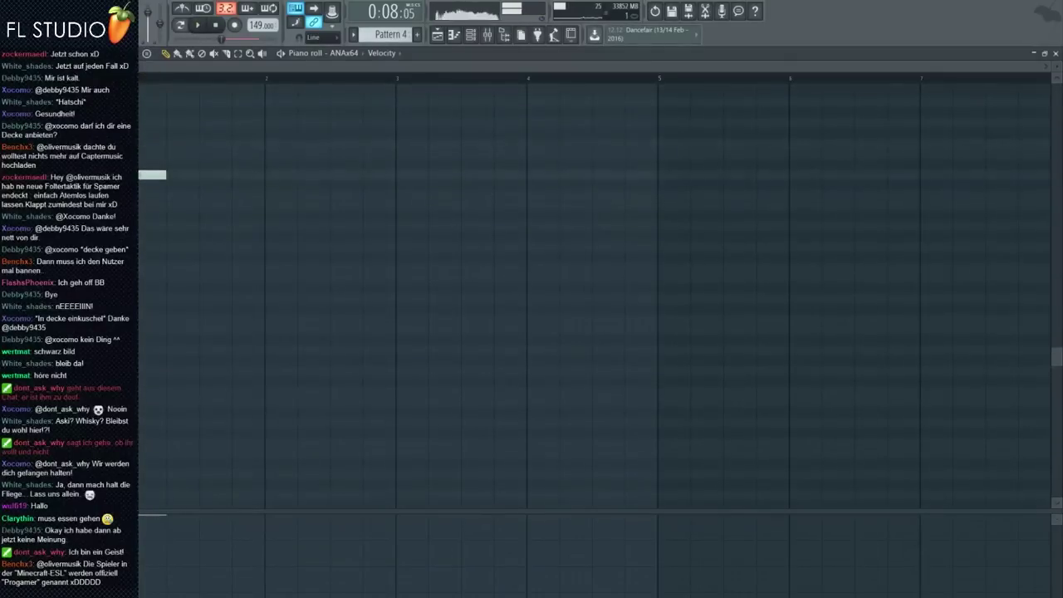
key(space)
key(F5)
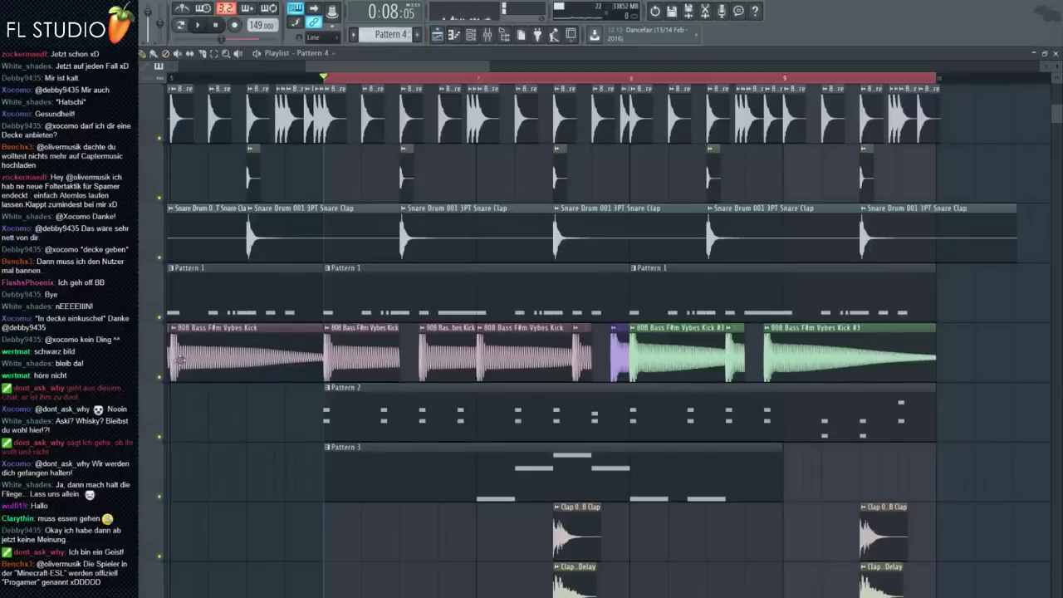
scroll(164, 382, down, 5)
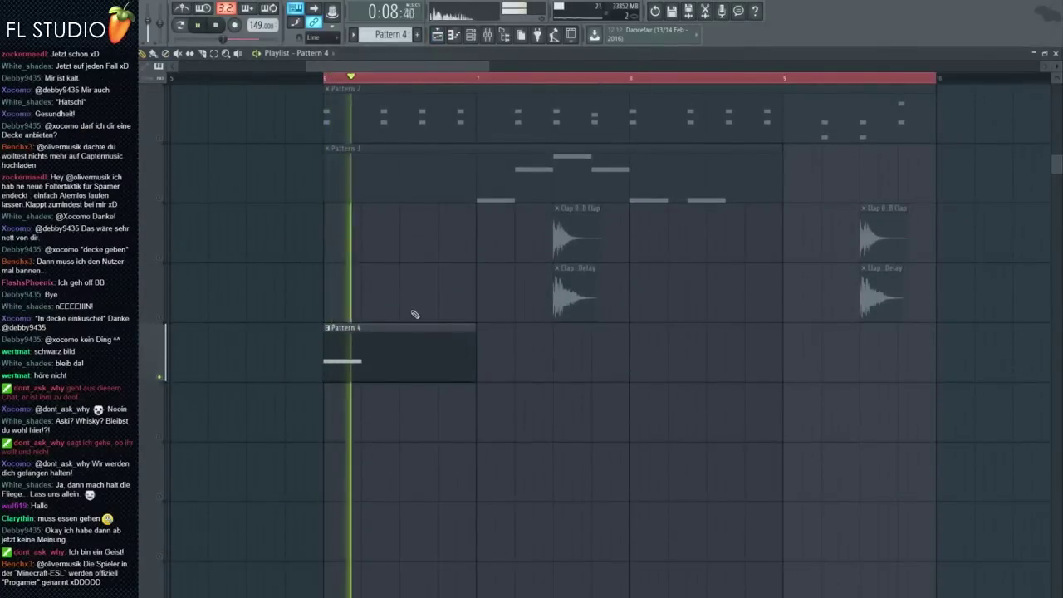
Extend Pattern 4's first bass note to two beats and add three more notes on the same pitch before bar 3
double_click(390, 349)
drag(166, 144, 200, 144)
key(space)
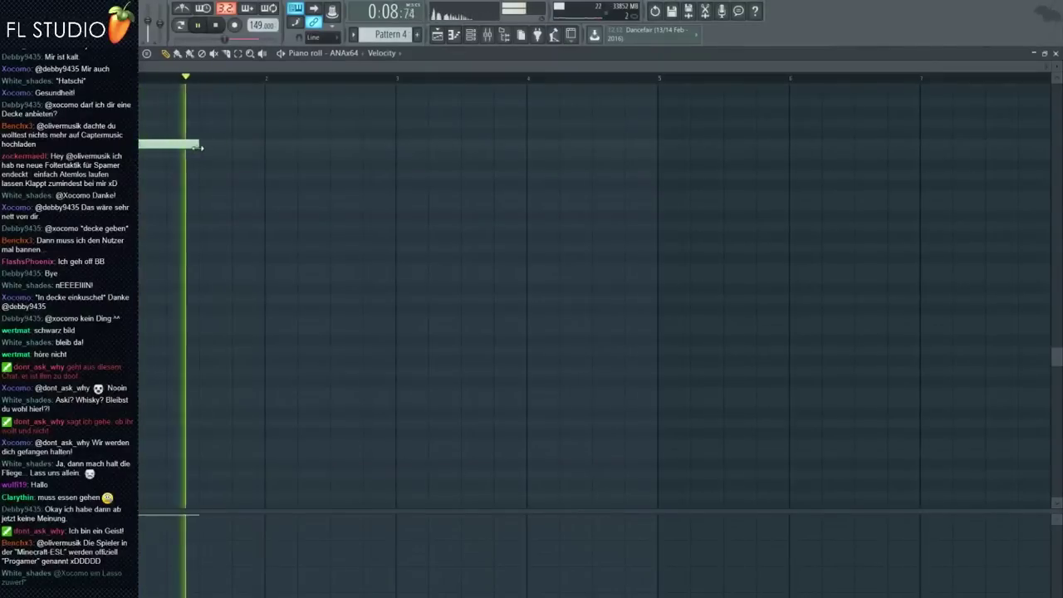
click(223, 144)
drag(276, 143, 258, 144)
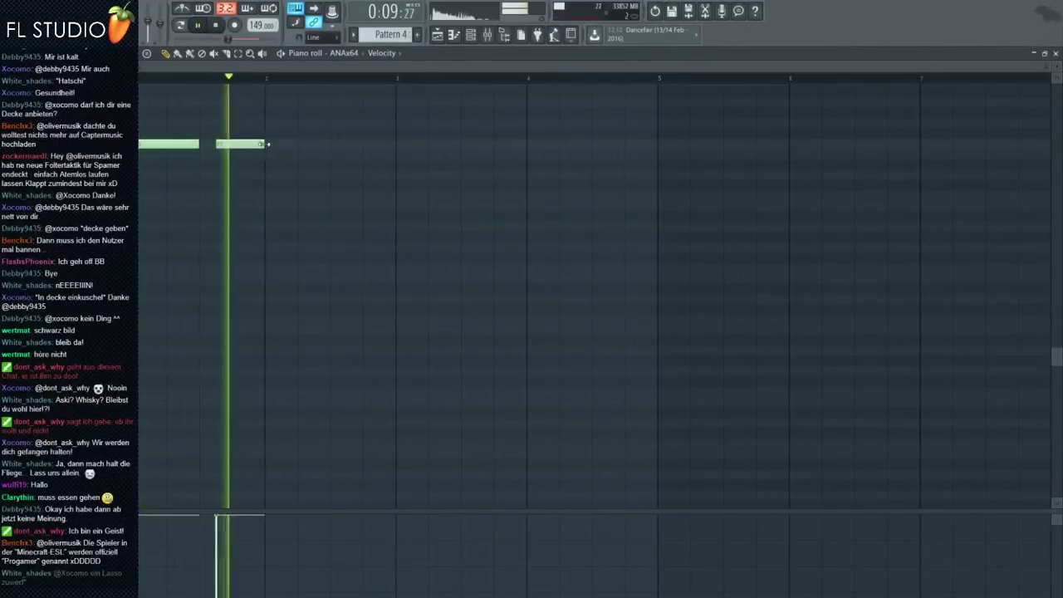
click(279, 145)
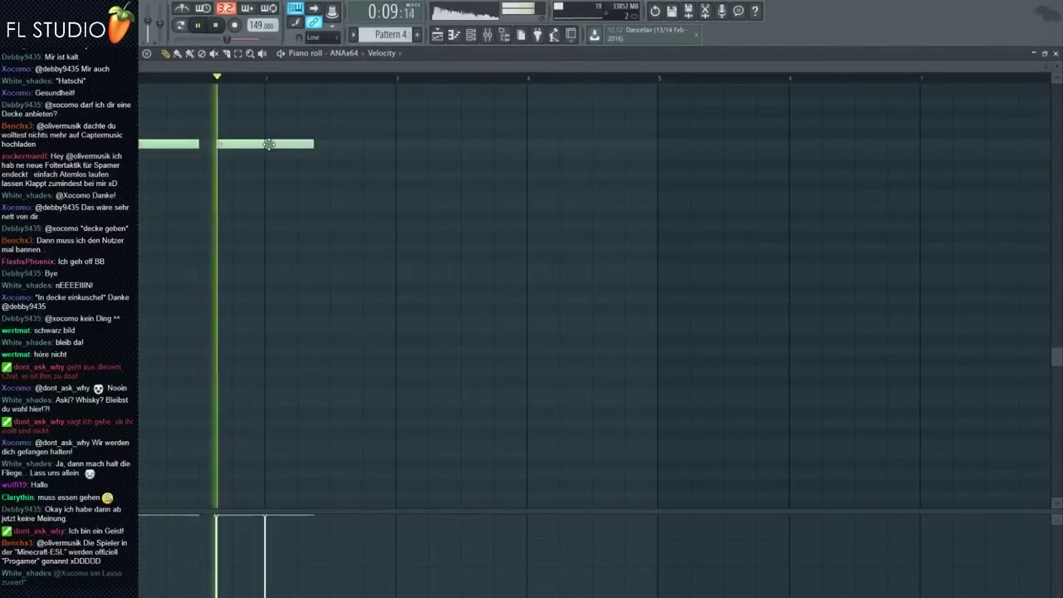
click(348, 145)
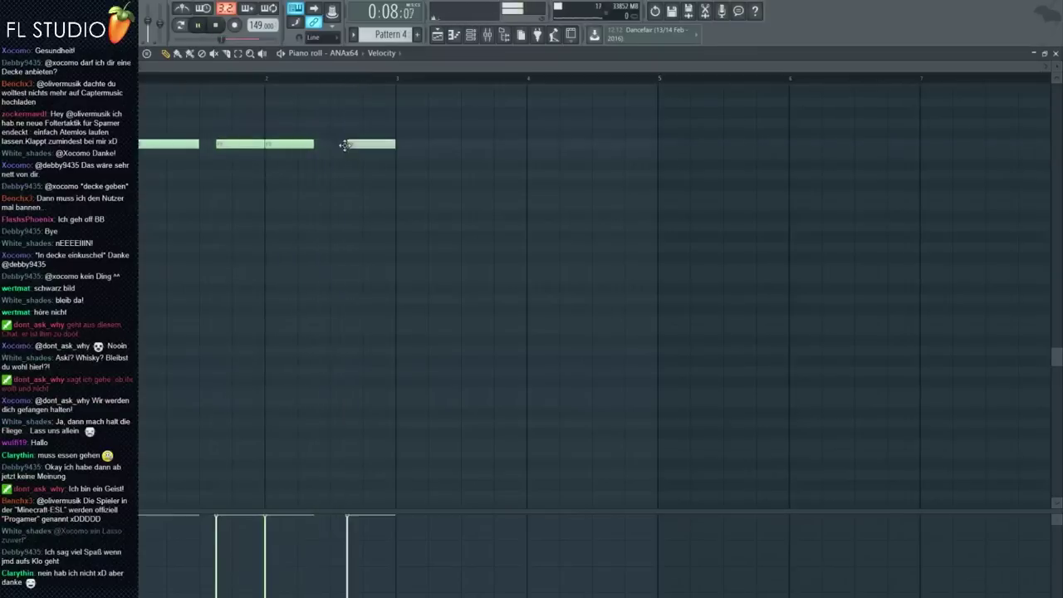
Lengthen the bass note starting at bar 2 and shorten the following note to half a beat
scroll(359, 209, up, 2)
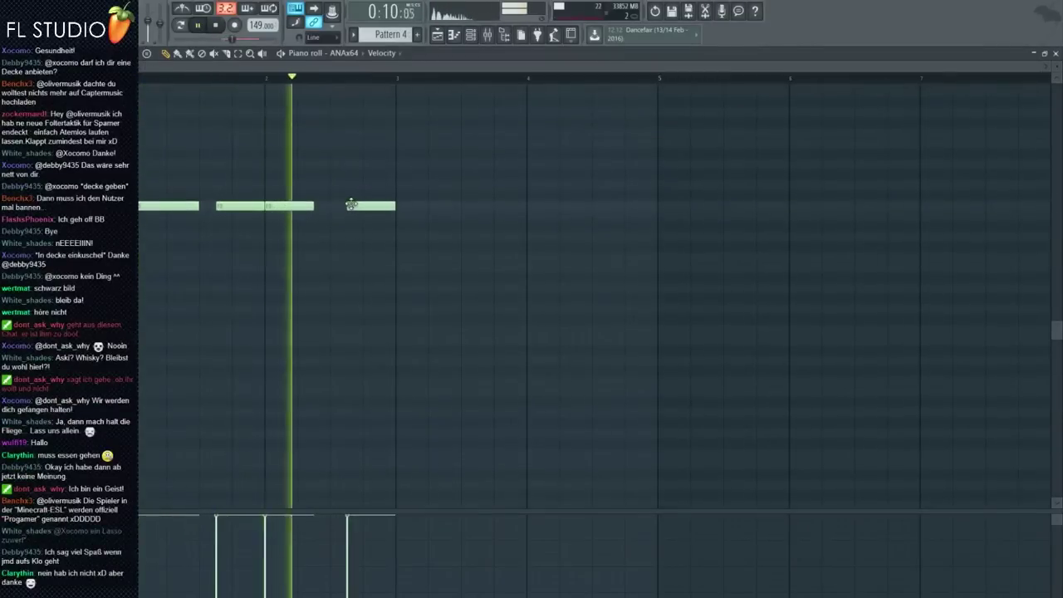
key(space)
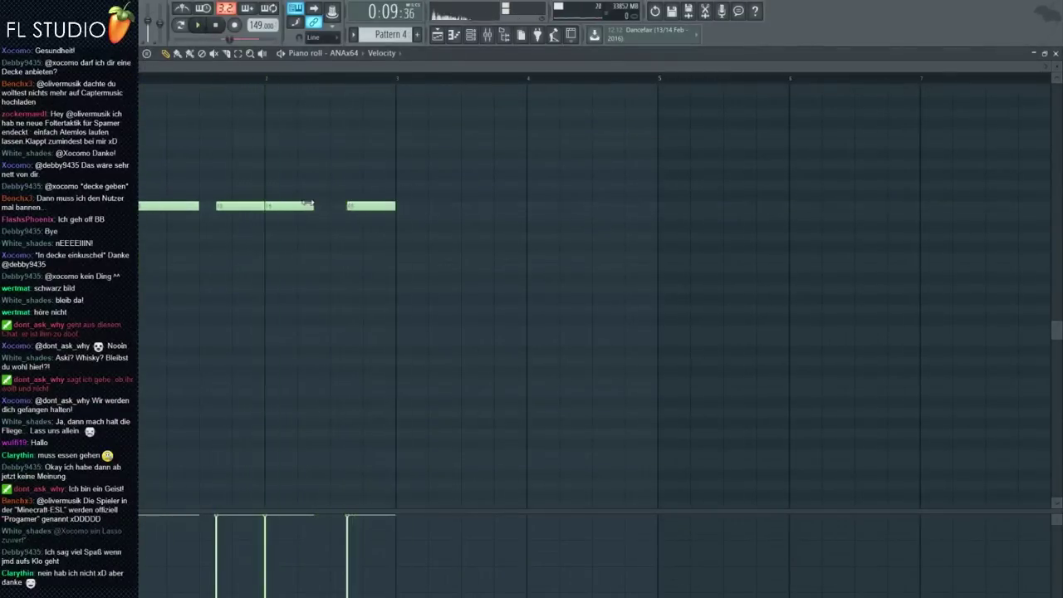
key(space)
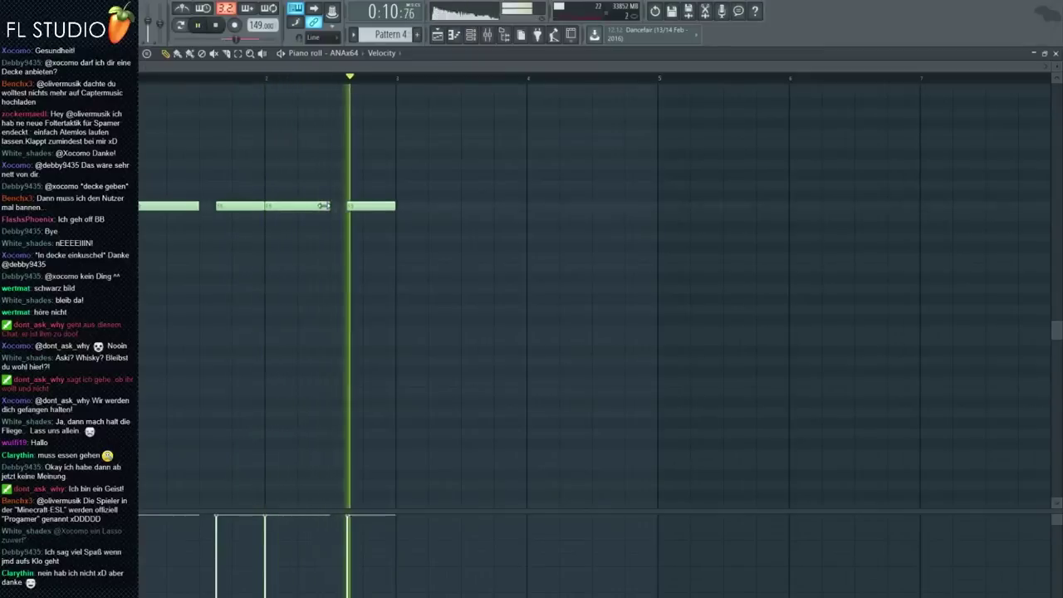
drag(394, 206, 363, 206)
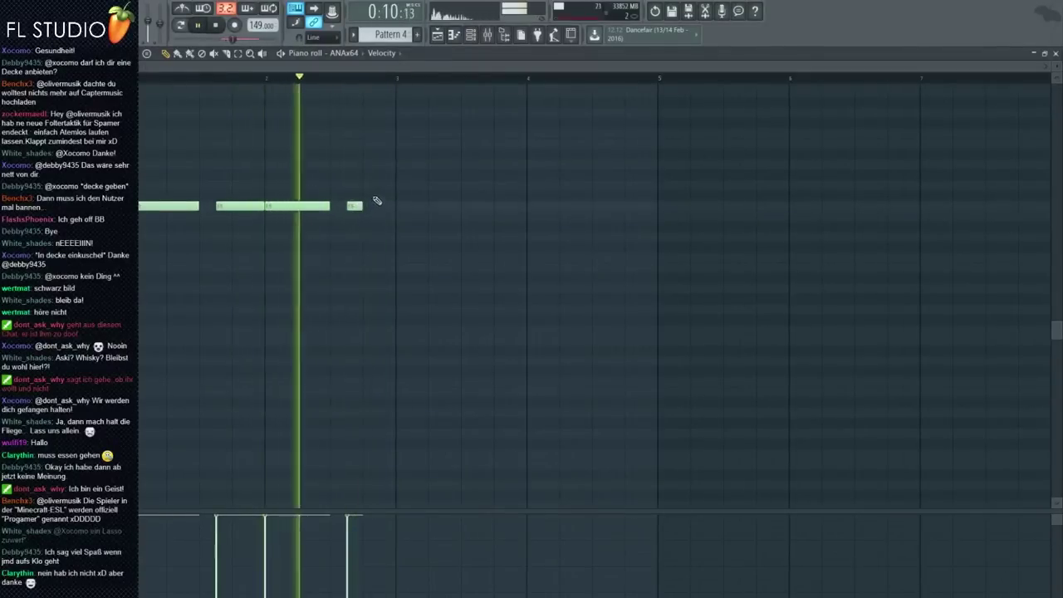
Try a short higher note just before bar 3 at different pitches and positions while playing the pattern
click(382, 163)
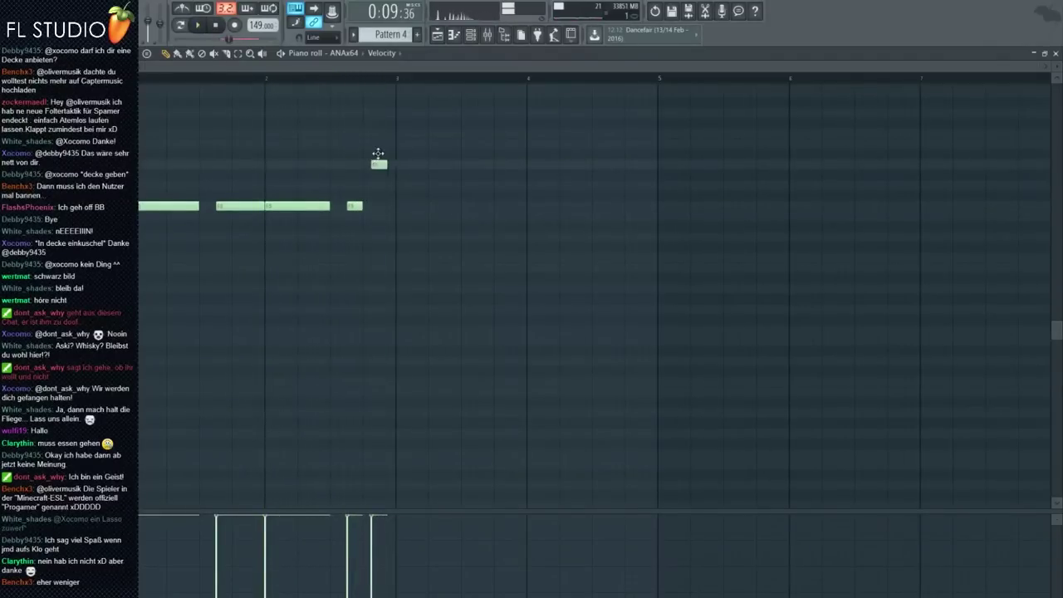
key(space)
drag(370, 152, 385, 121)
key(space)
key(space)
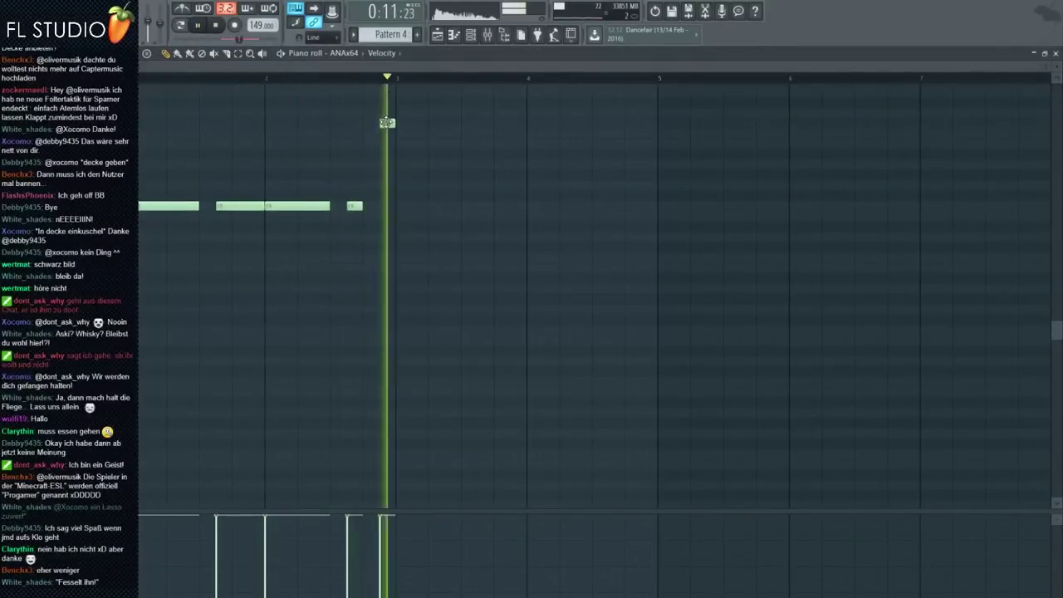
key(space)
drag(384, 142, 377, 121)
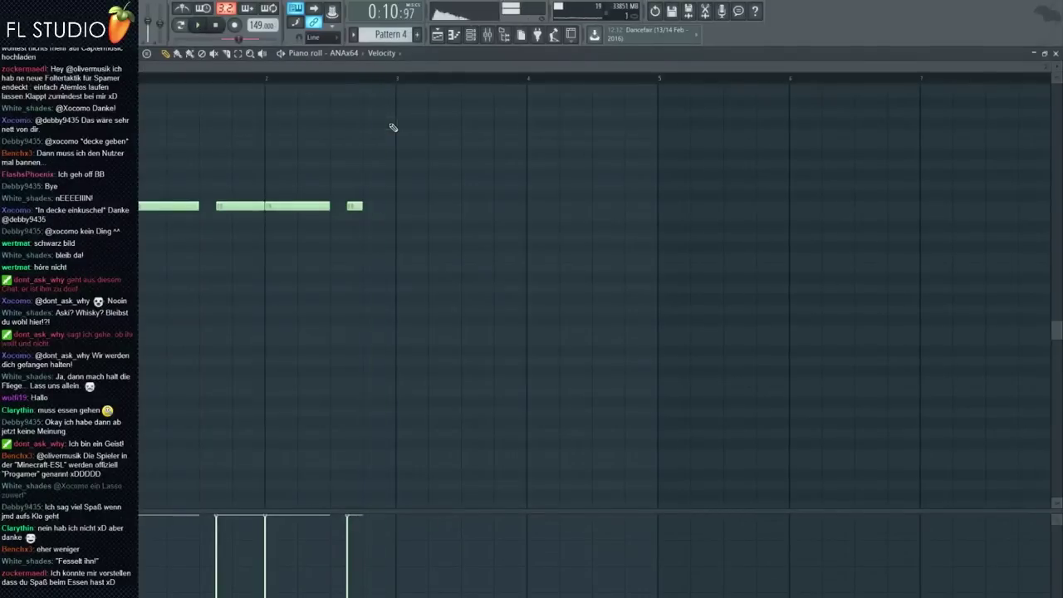
key(space)
drag(383, 78, 375, 100)
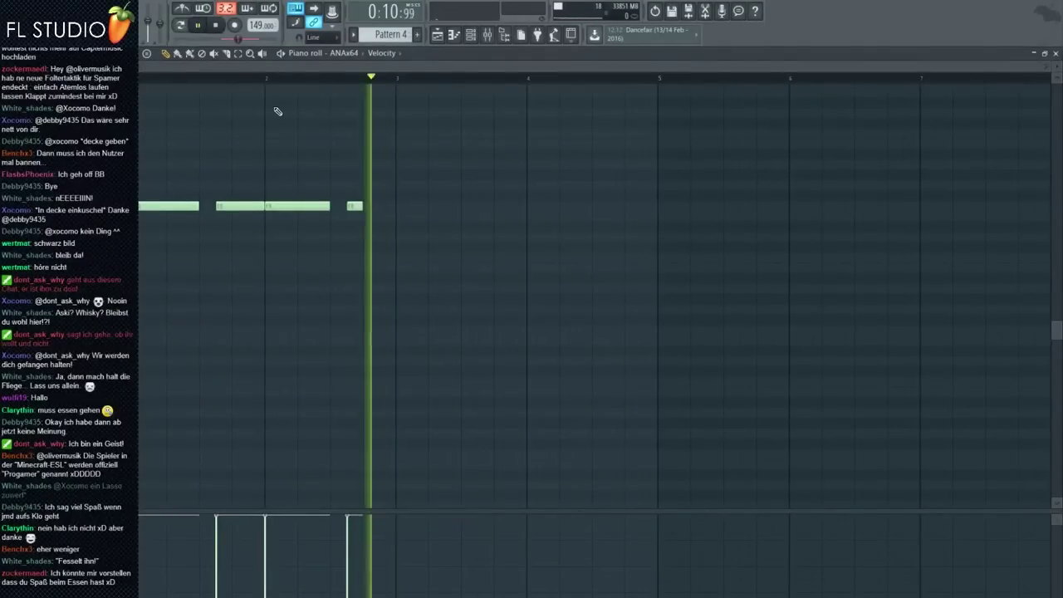
key(space)
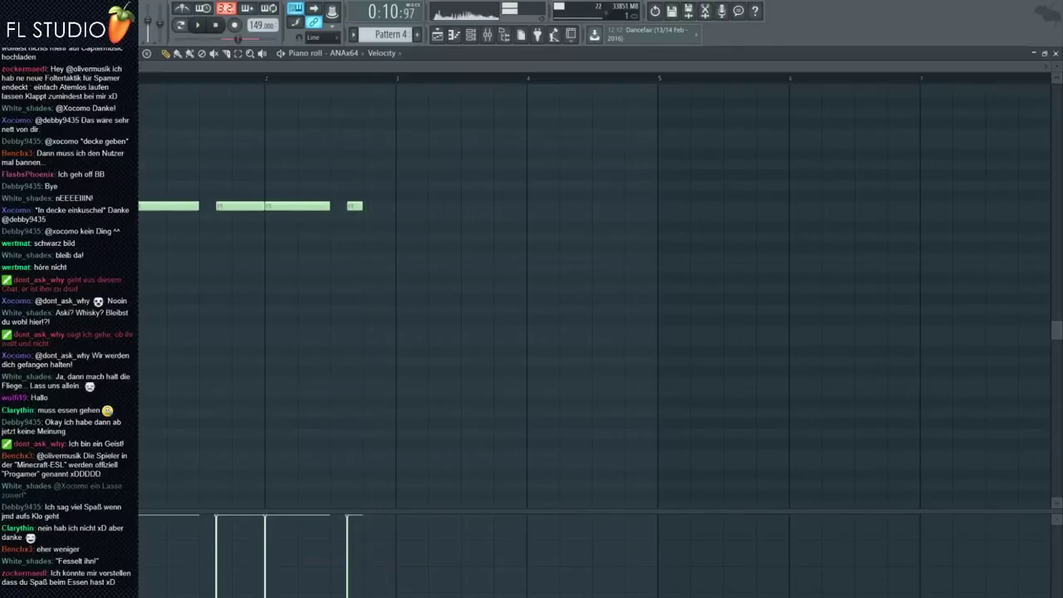
Add a short high note just before bar 3 and a low note filling all of bar 3
click(386, 125)
key(space)
click(396, 215)
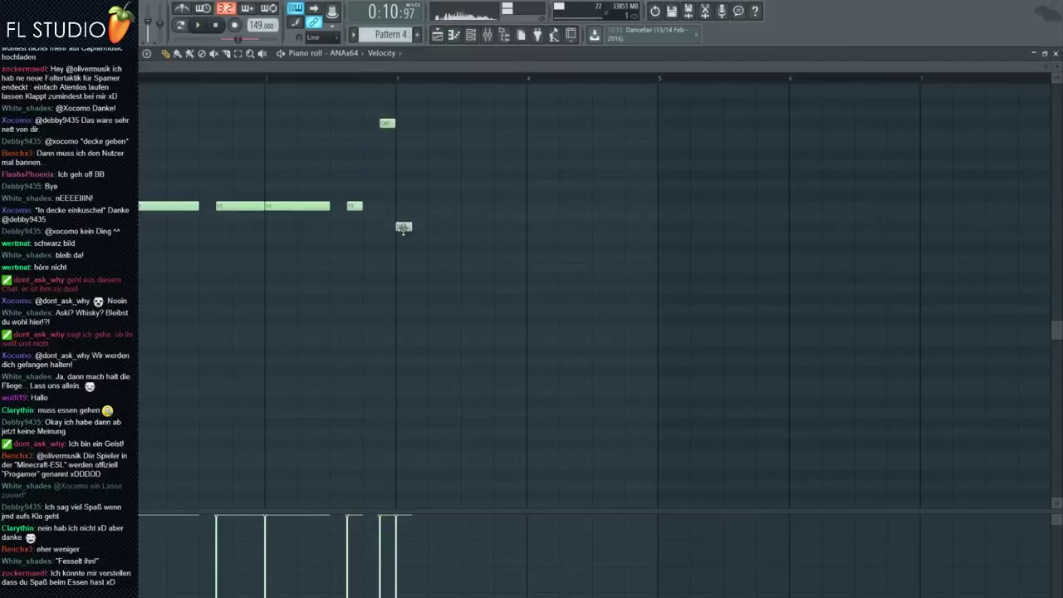
key(space)
key(space)
key(space)
drag(405, 239, 528, 247)
key(space)
key(space)
key(space)
Change ANA's Bass House preset to Pluck Funk and play the bass line with it
click(470, 36)
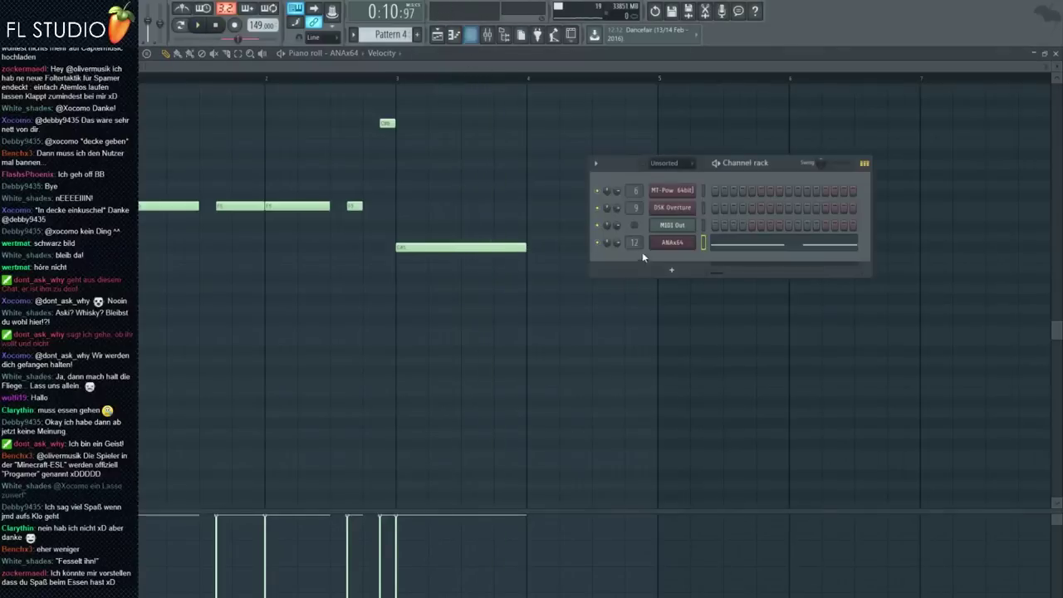
click(643, 252)
click(740, 156)
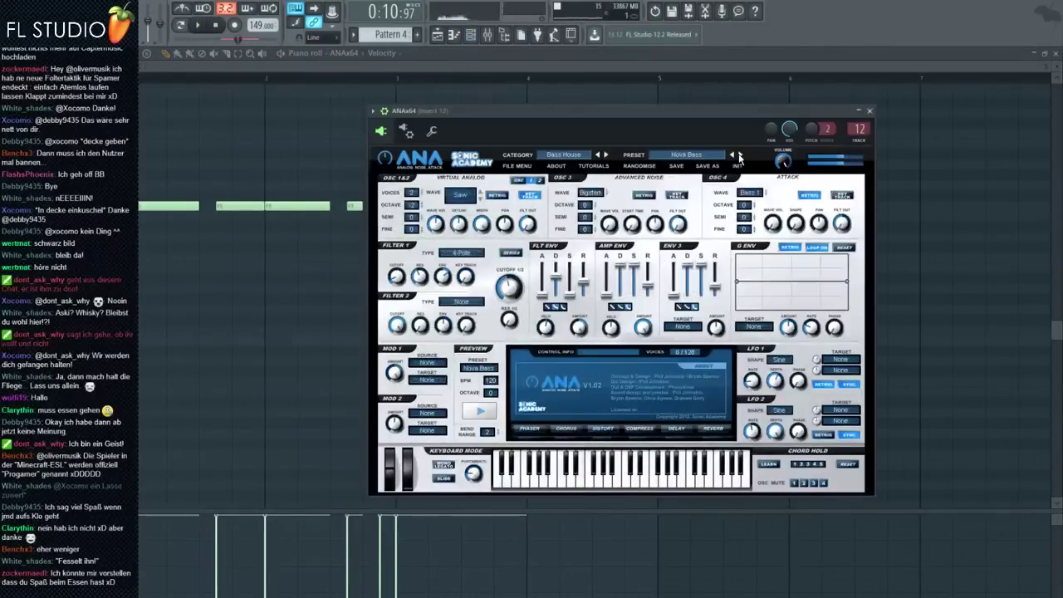
click(740, 156)
click(736, 157)
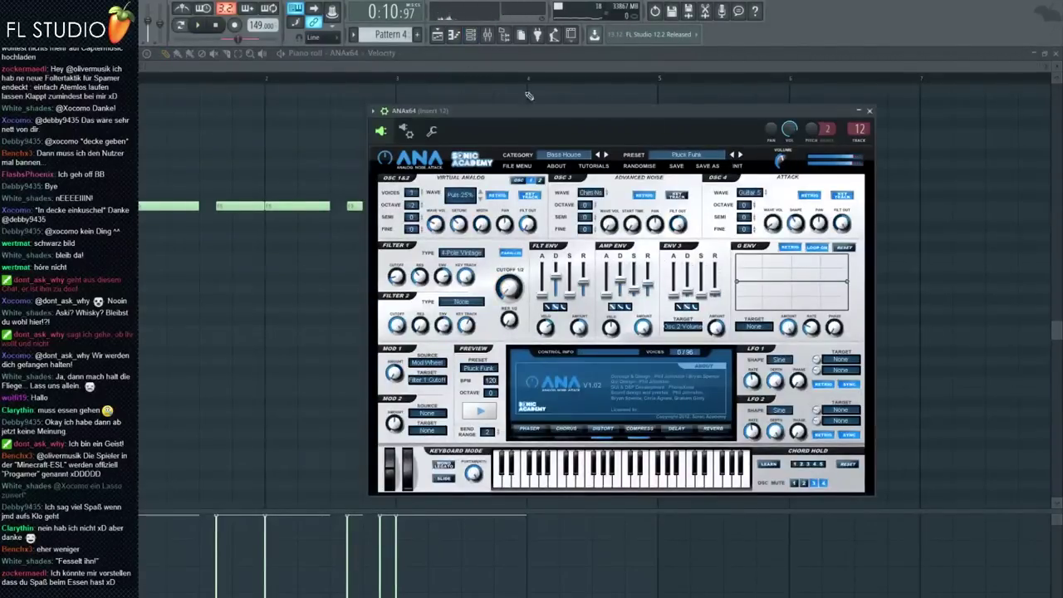
key(Escape)
key(space)
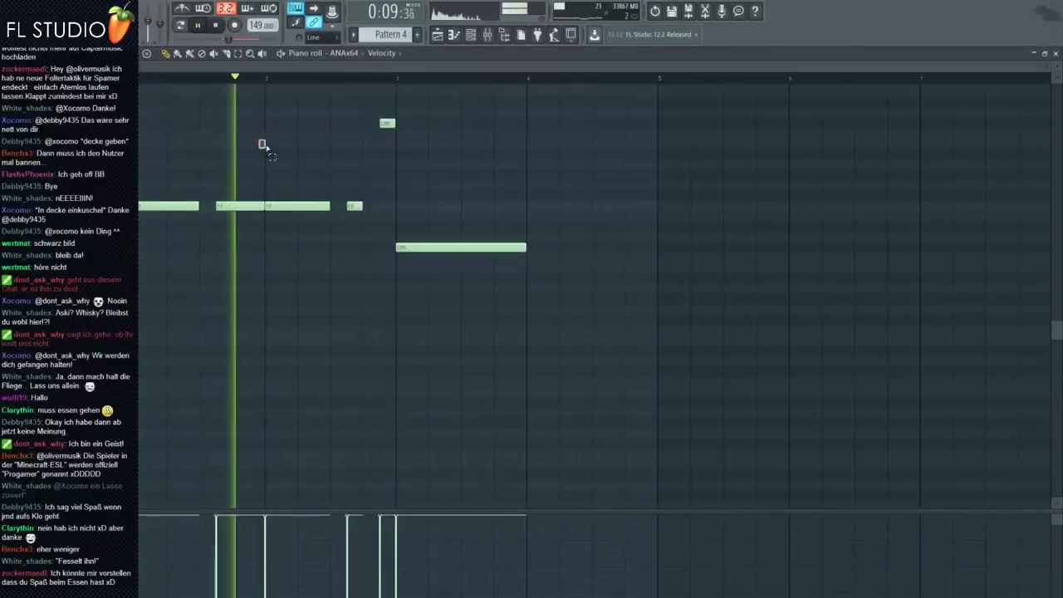
Rework the low bar 3 note into three separate notes and duplicate them into bar 4
drag(263, 205, 329, 205)
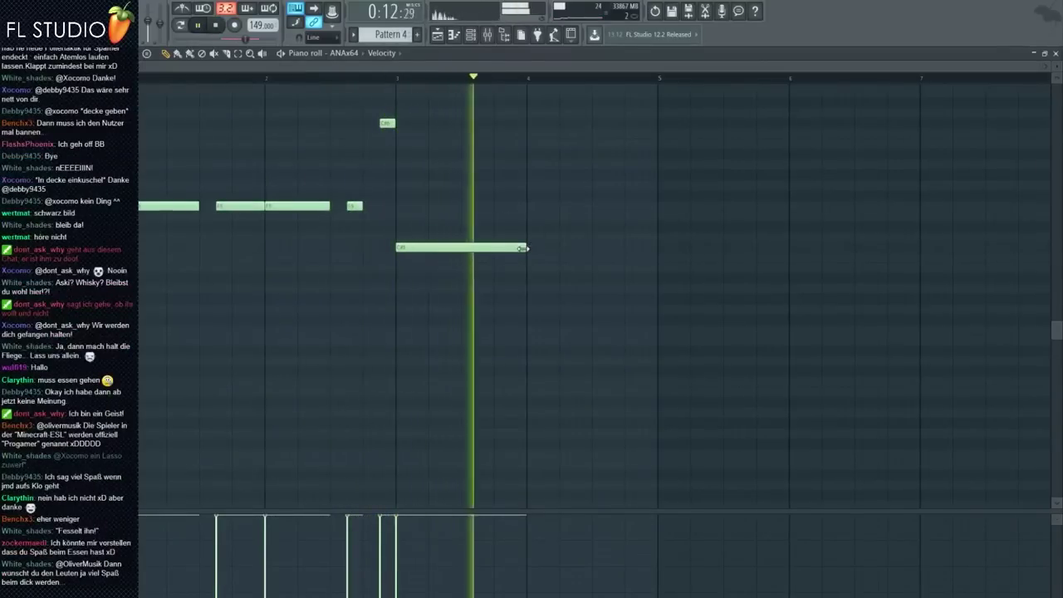
mouse_move(522, 248)
mouse_down()
mouse_move(461, 248)
mouse_move(541, 247)
mouse_move(527, 250)
mouse_up()
click(480, 248)
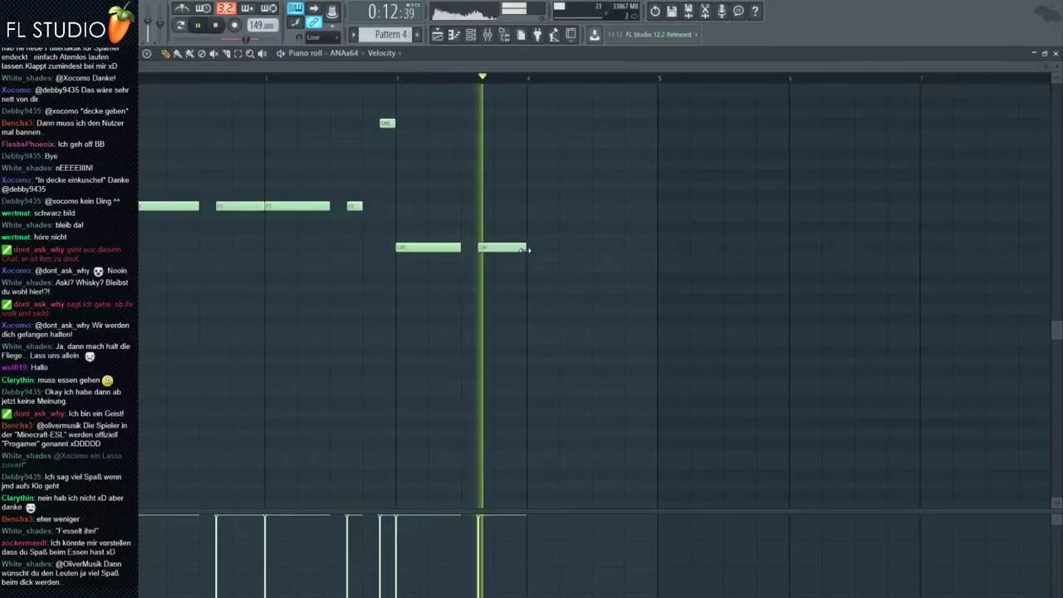
drag(461, 247, 576, 264)
click(515, 247)
key(space)
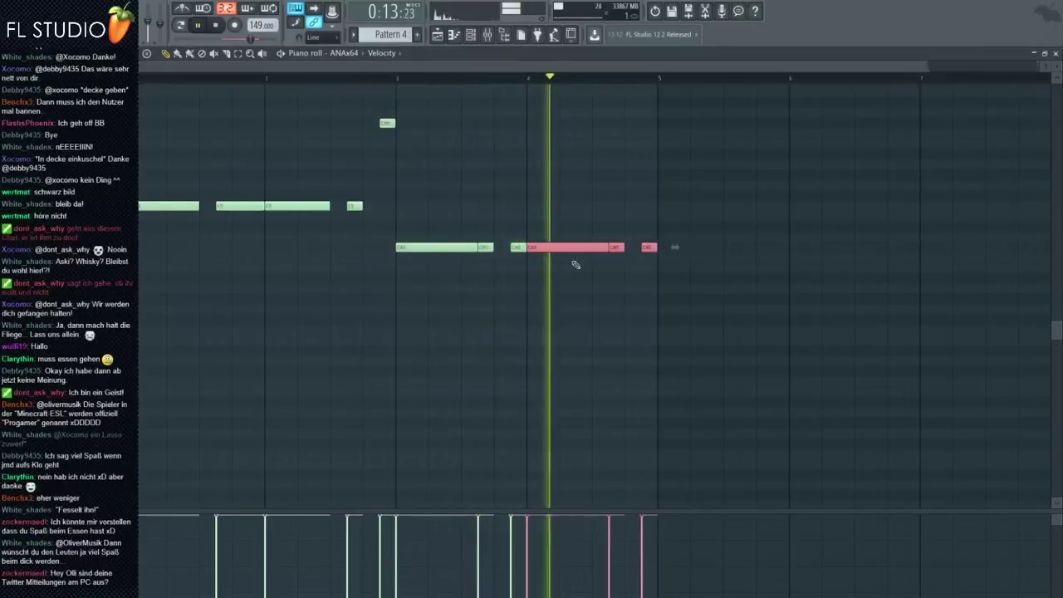
Remove the short notes in bar 4 and extend its first note to the end of the bar
click(577, 163)
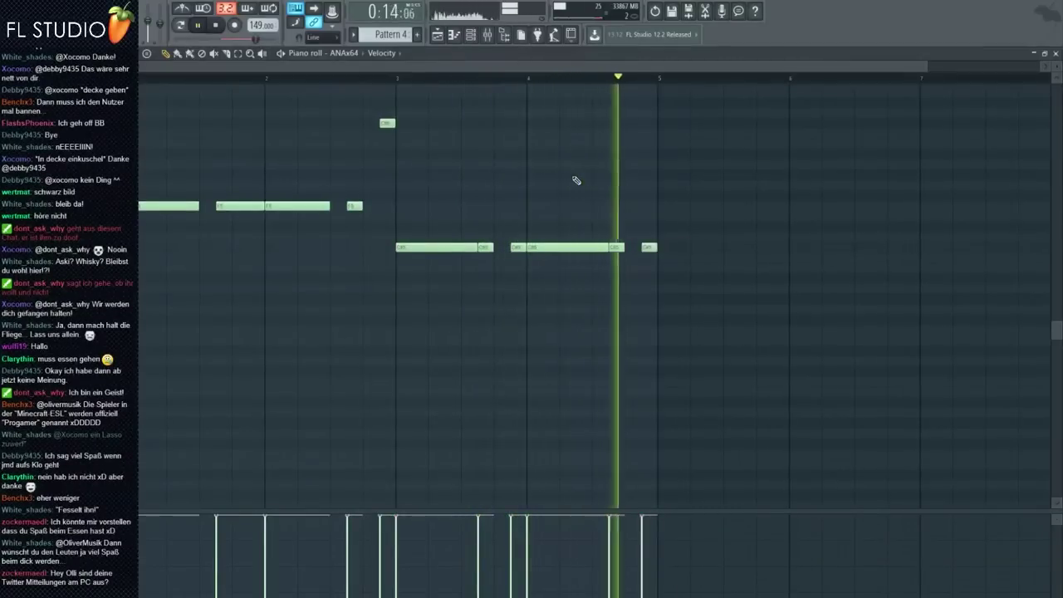
right_click(649, 248)
drag(625, 247, 656, 247)
Unsolo the Pattern 4 playlist track, and slightly raise and solo the ANA track on mixer insert 12
key(F9)
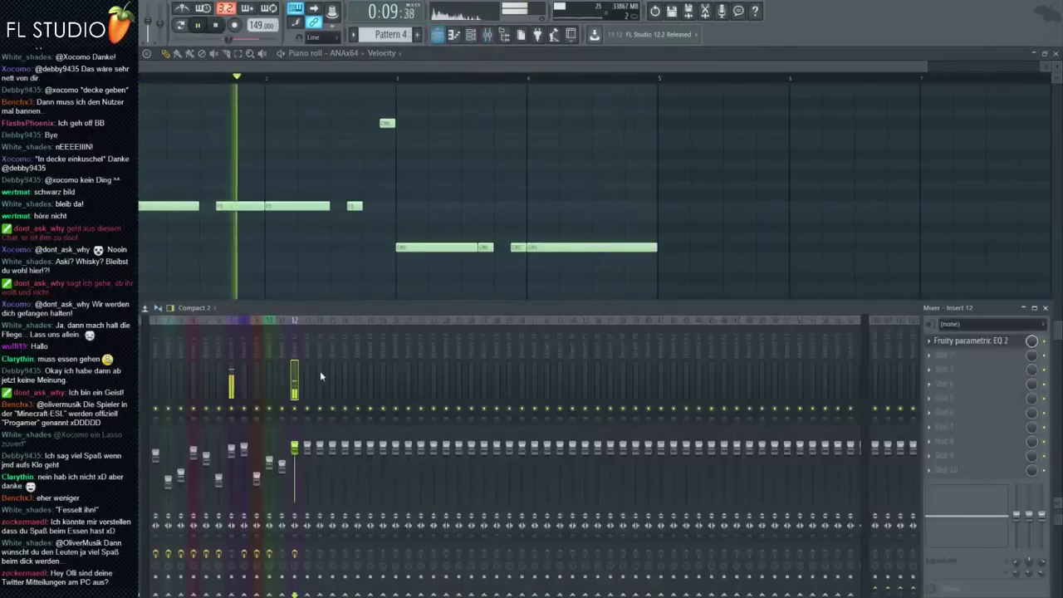
key(F5)
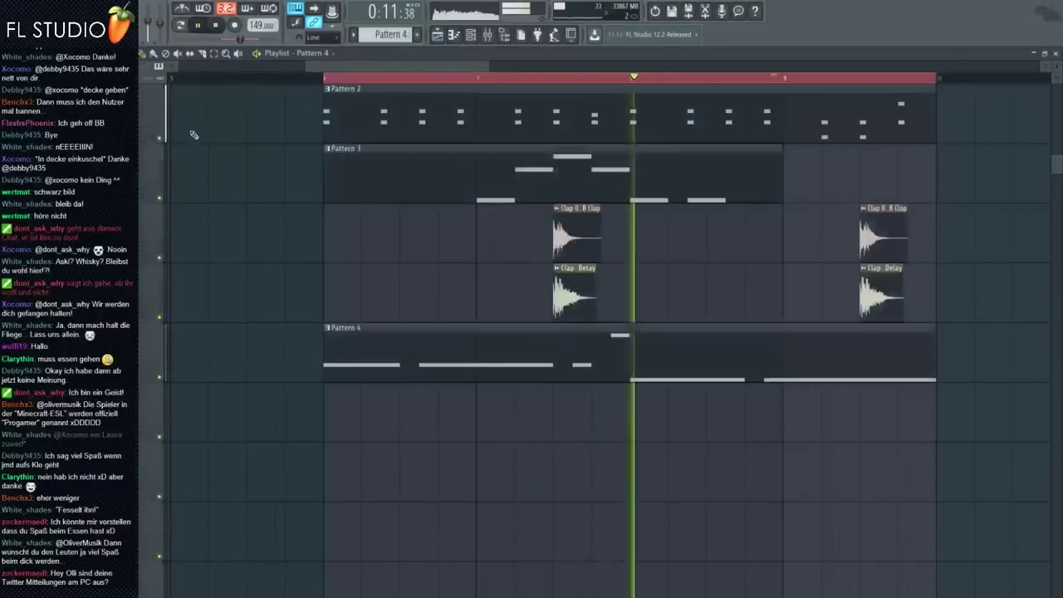
key(F9)
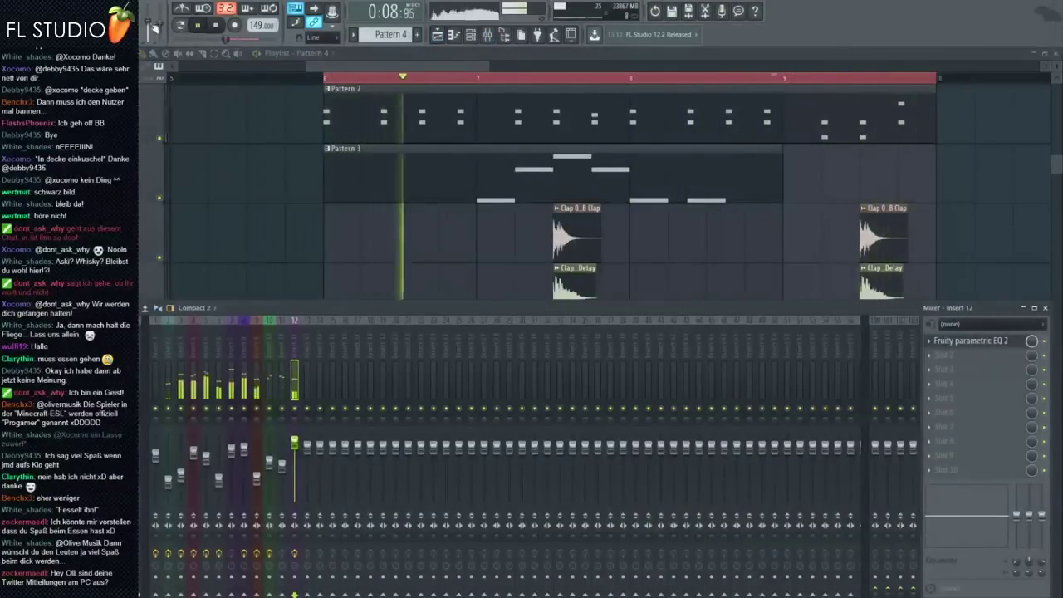
click(158, 7)
key(Escape)
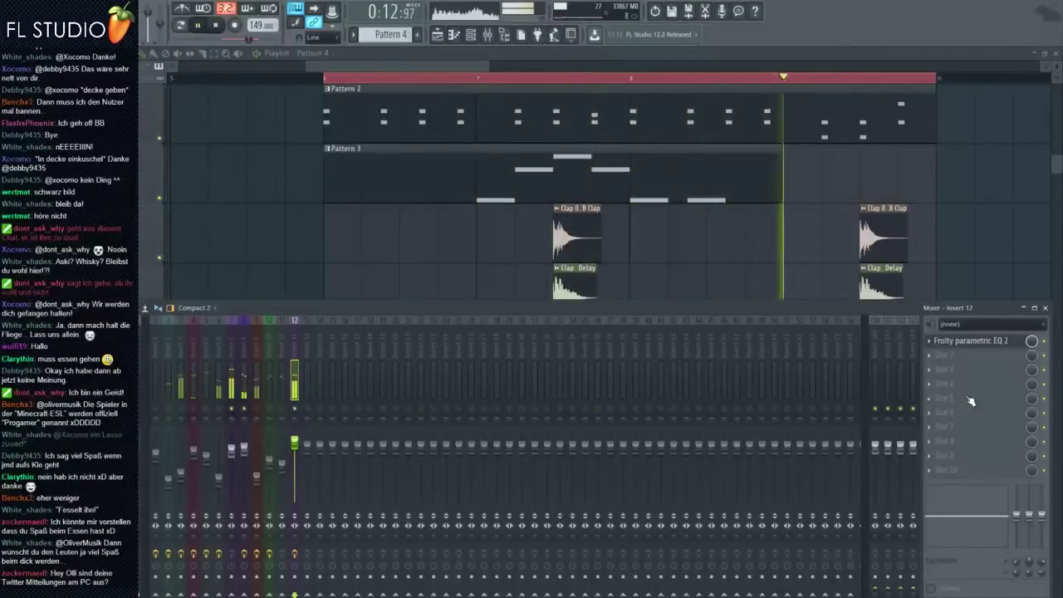
Insert Fruity WaveShaper in the second effect slot of mixer insert 12 and try a point on its curve
key(F8)
key(F8)
key(F8)
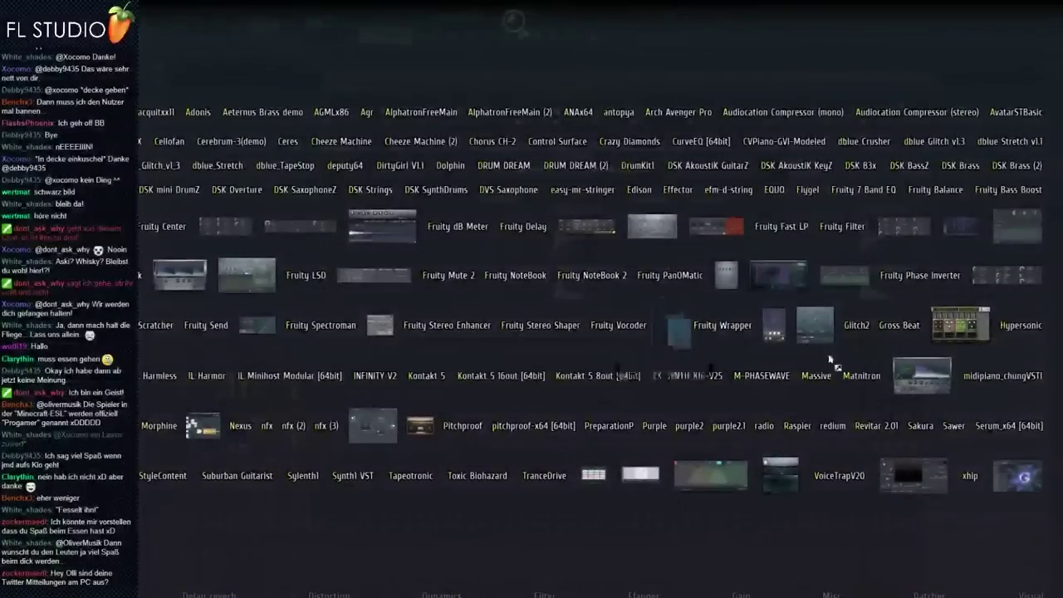
drag(669, 325, 964, 354)
mouse_move(207, 246)
mouse_down()
mouse_move(184, 241)
mouse_move(196, 263)
mouse_up()
right_click(196, 262)
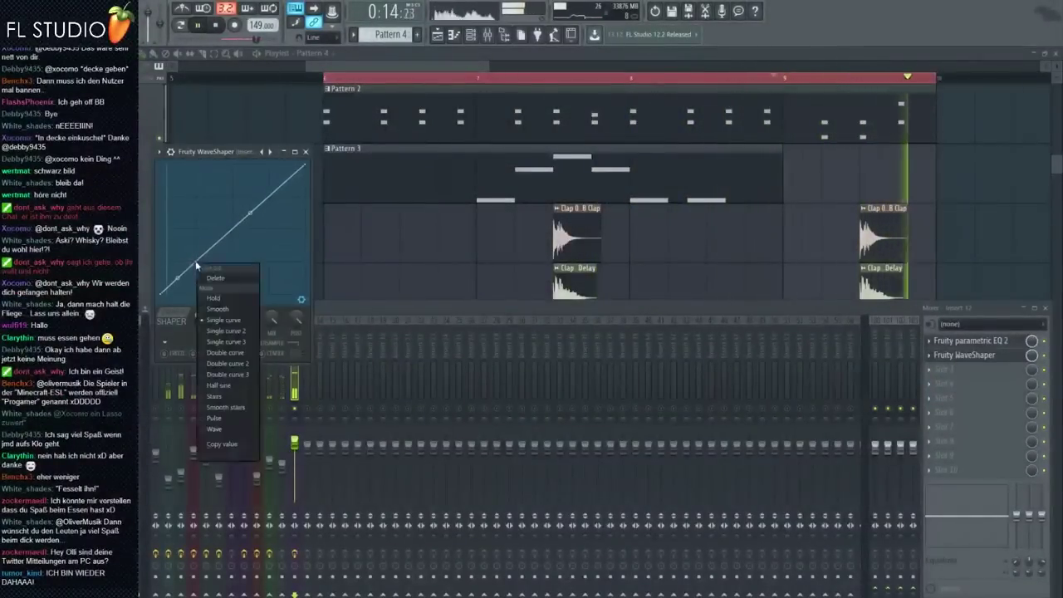
click(218, 268)
Remove Fruity WaveShaper from the second effect slot of mixer insert 12 and play back the arrangement
click(932, 366)
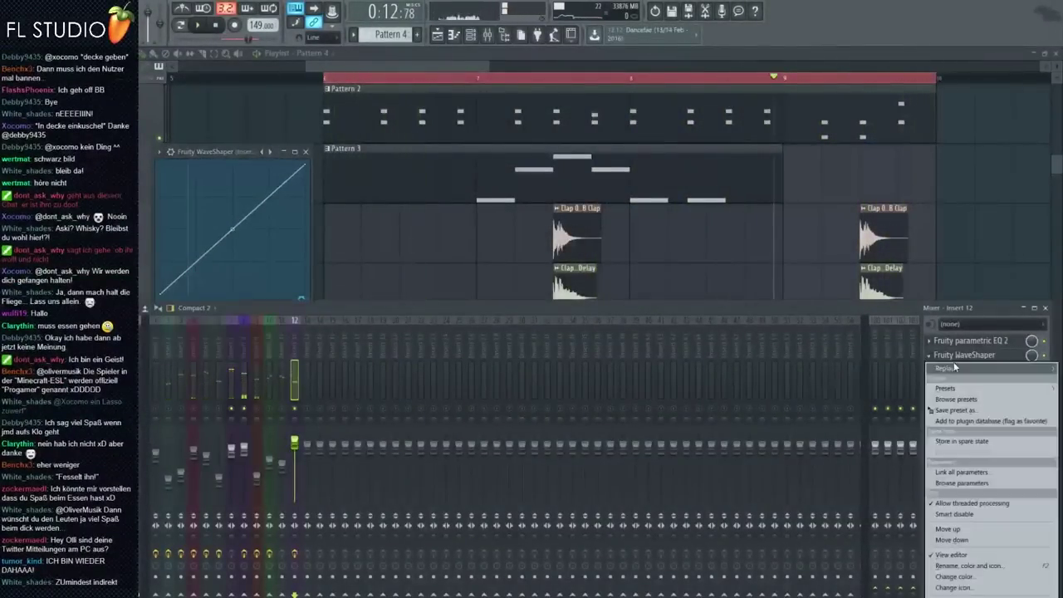
mouse_move(948, 368)
click(428, 307)
click(934, 356)
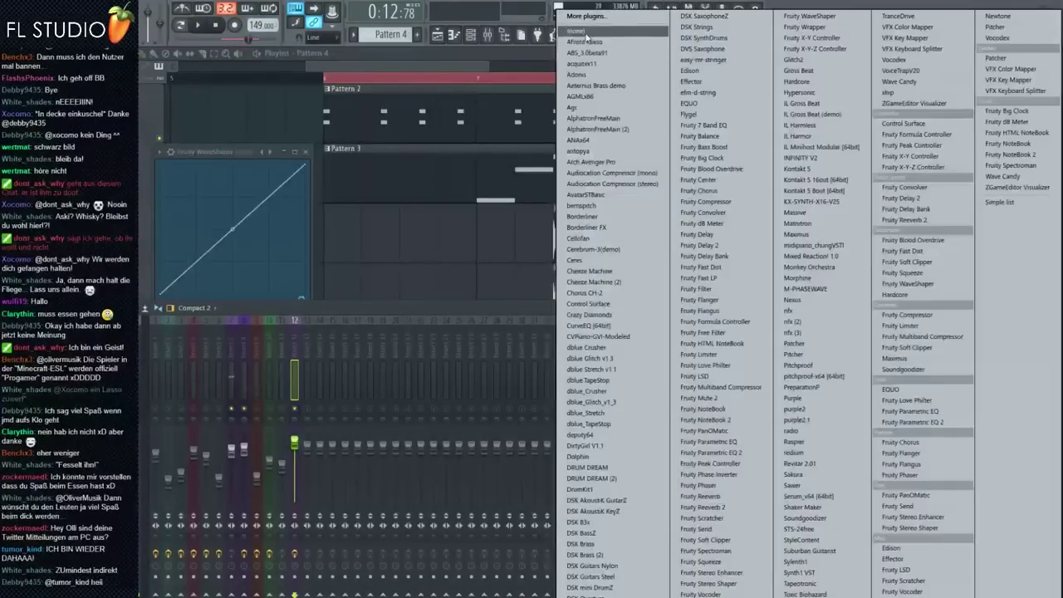
click(594, 78)
key(space)
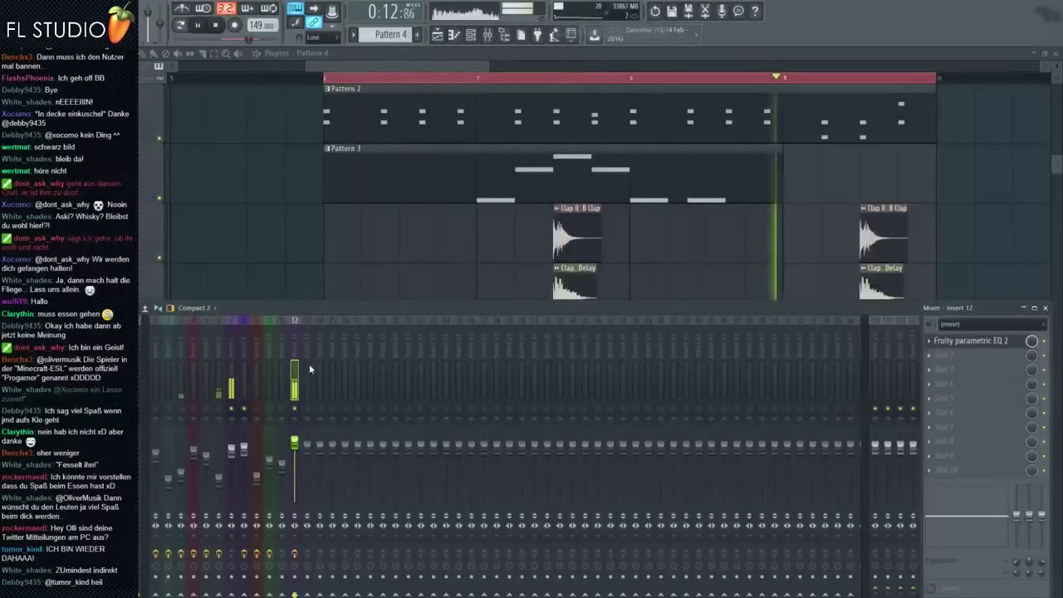
key(space)
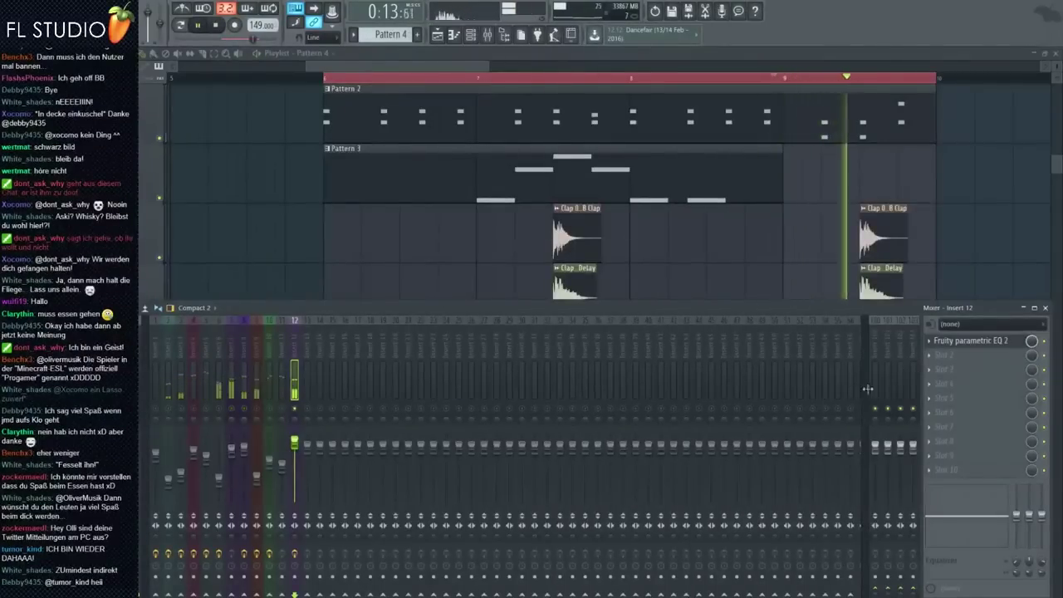
key(F8)
key(F8)
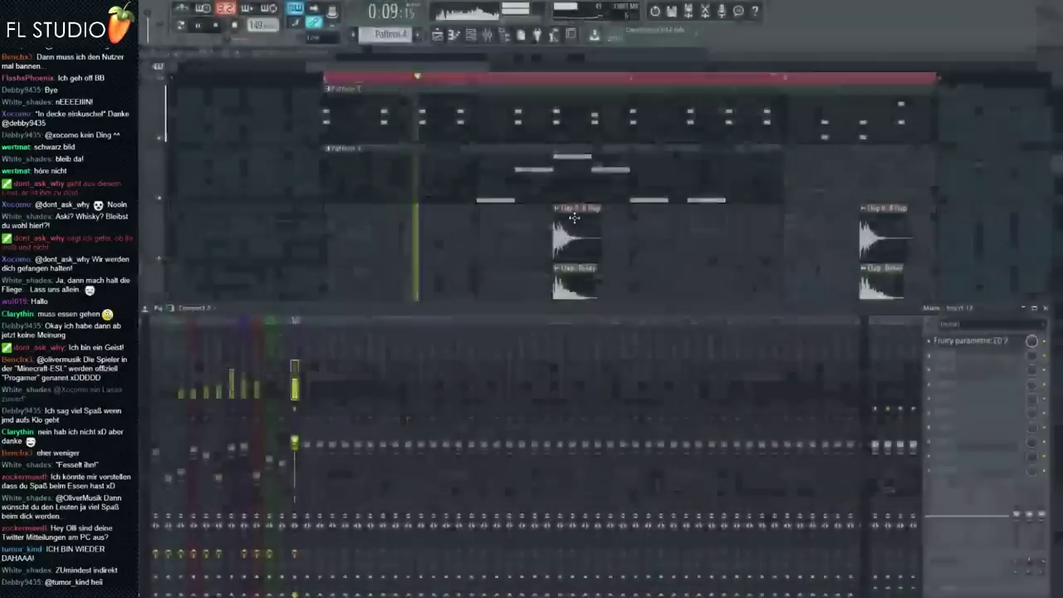
Open the ANA channel's plugin, audition its Bass House presets, and try Fast Bass 2 from the Bass Trance category
double_click(605, 349)
key(space)
key(F6)
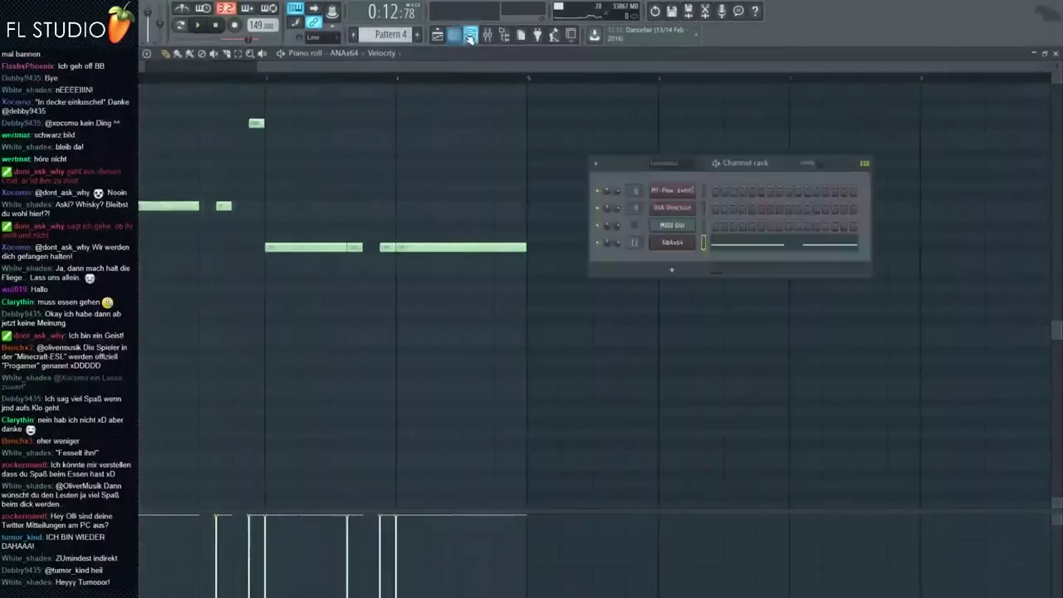
click(671, 245)
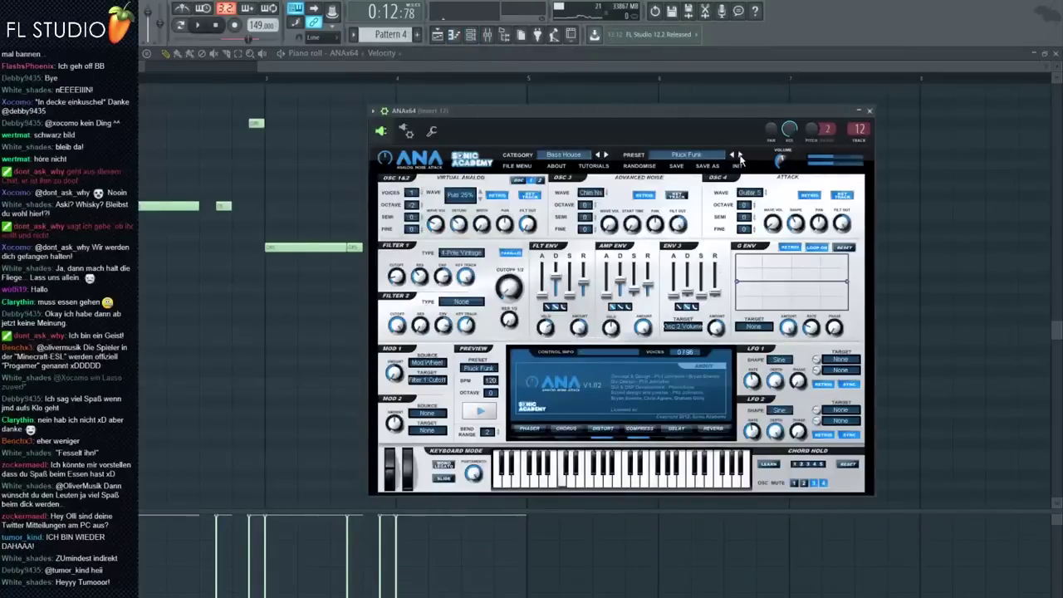
click(739, 155)
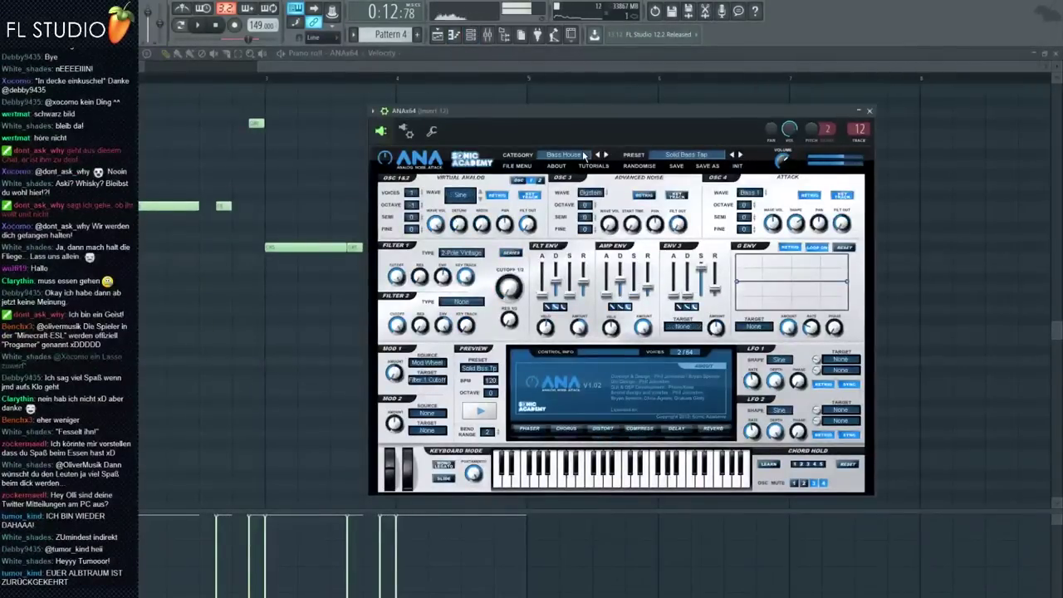
click(584, 155)
click(580, 179)
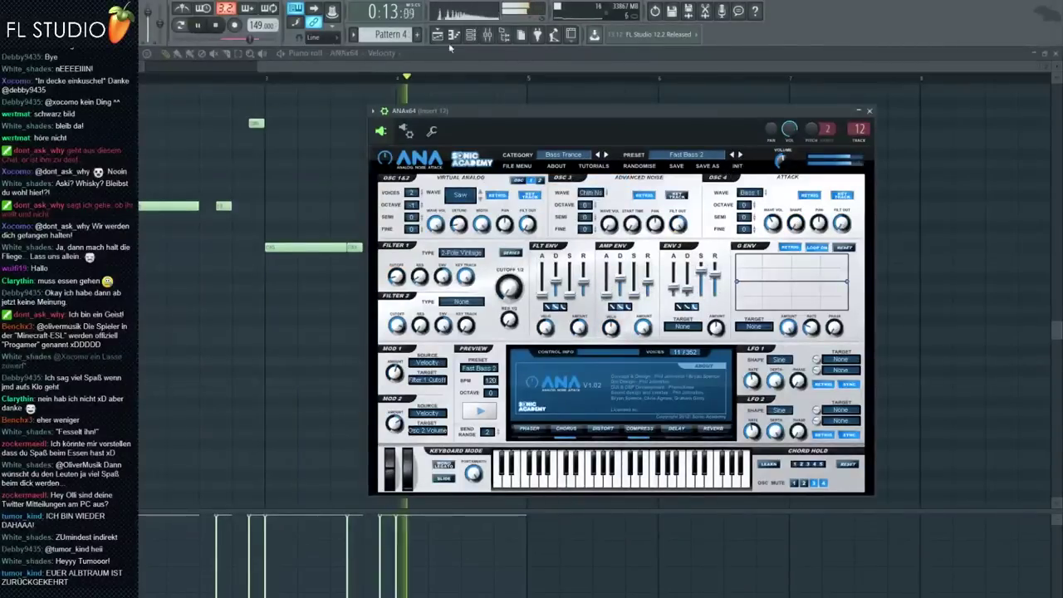
Lower the ANA track's level on mixer insert 12 and unsolo it to hear the full mix
key(F9)
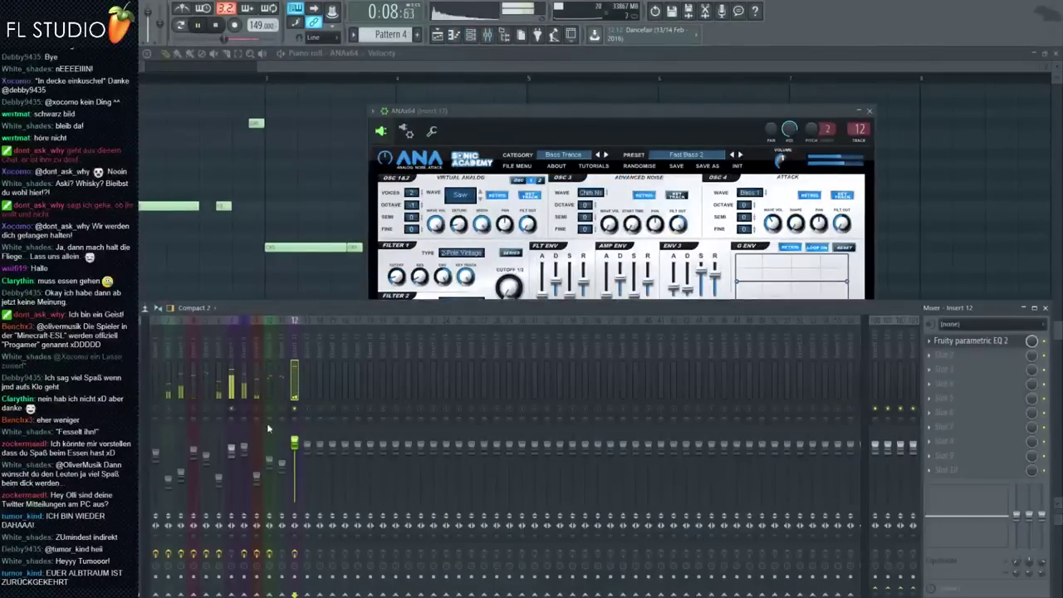
drag(294, 442, 294, 459)
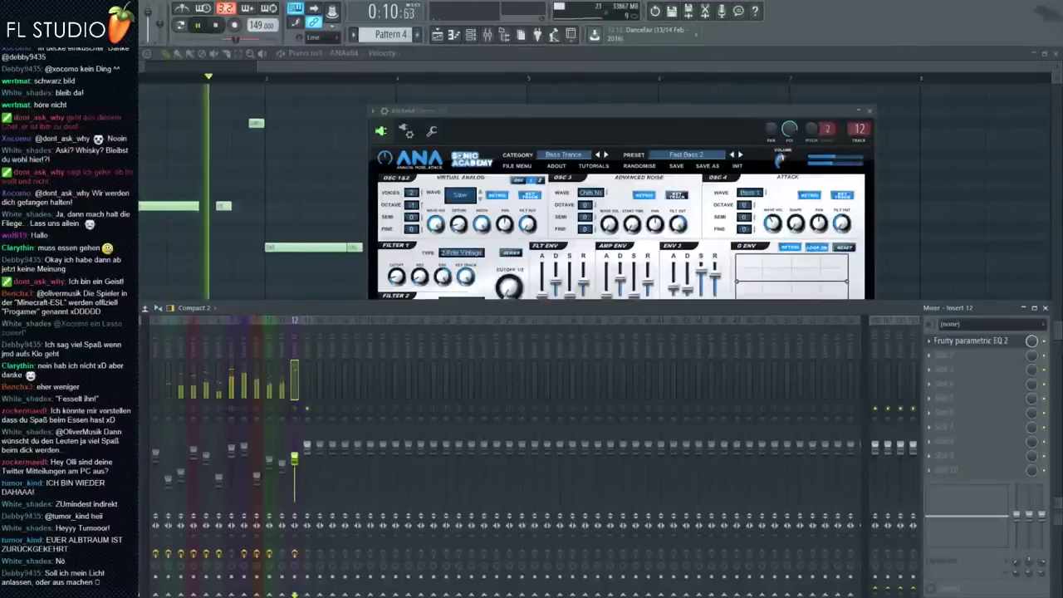
click(187, 207)
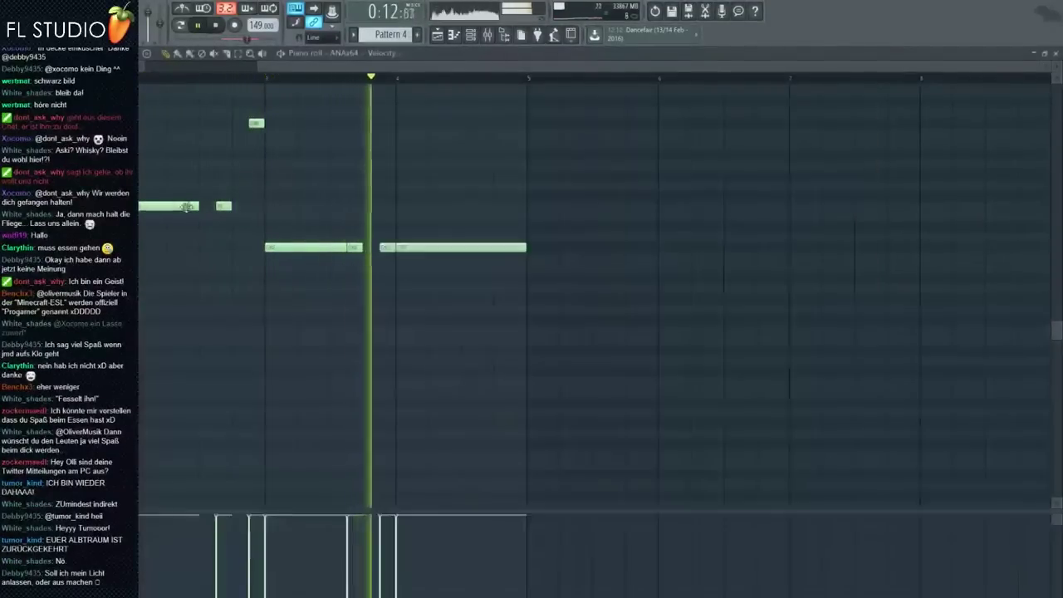
key(ctrl+a)
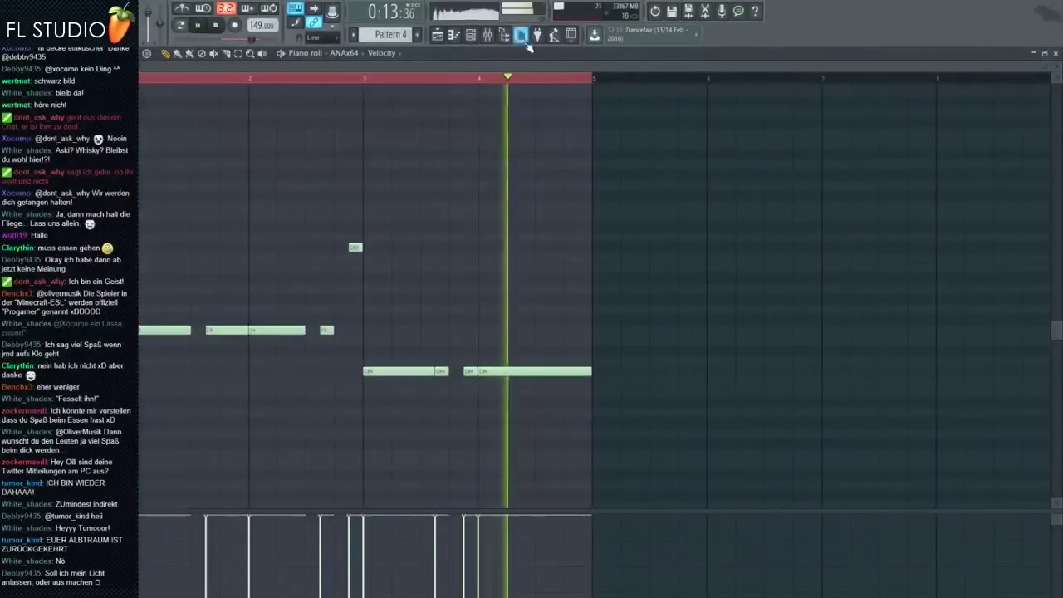
key(F9)
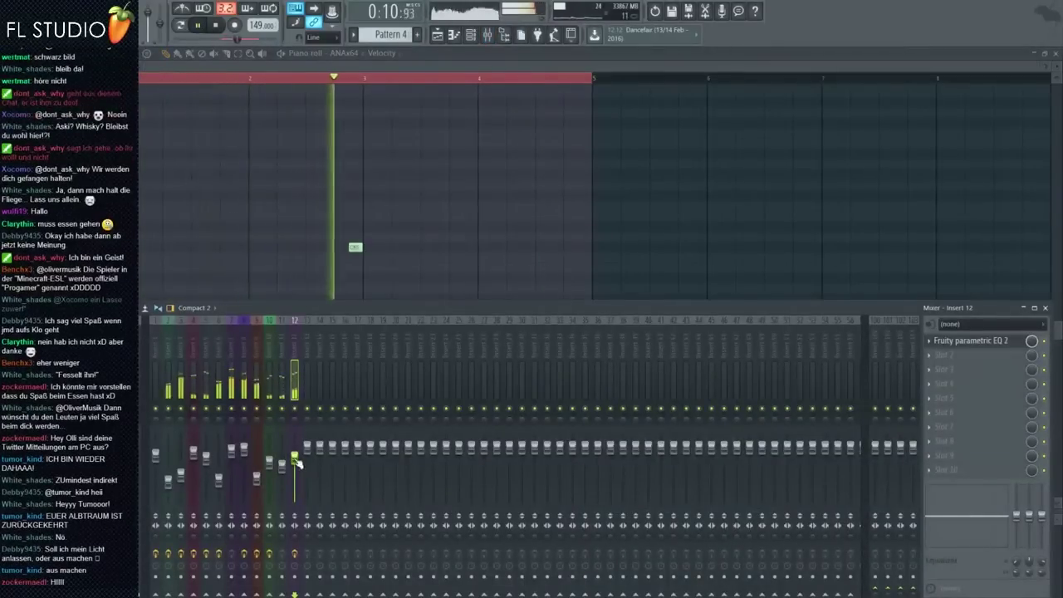
key(F9)
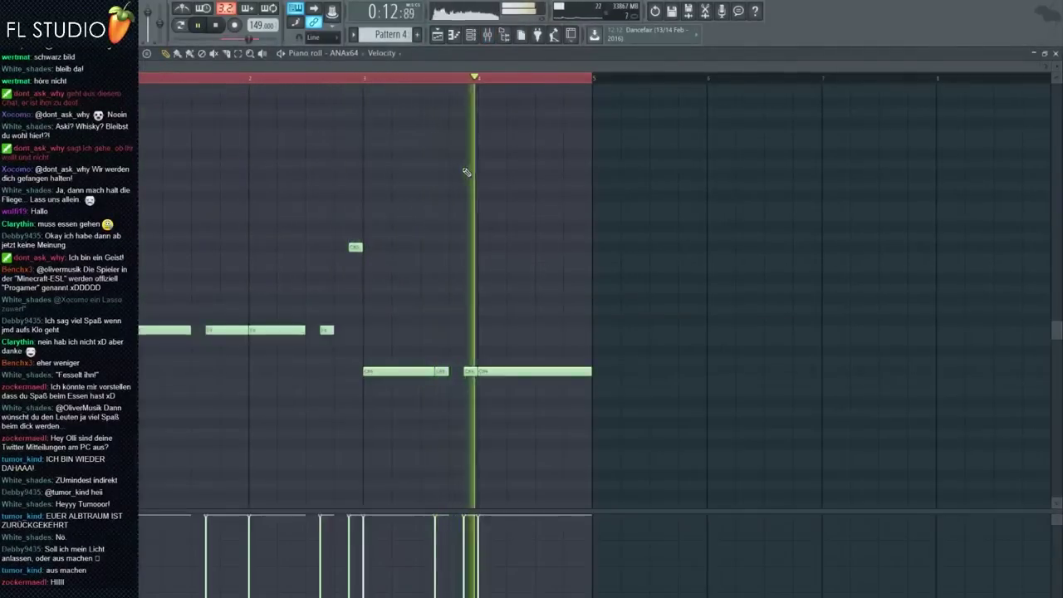
Delete the long low note in bar 4 and extend the short note before it to the end of the bar
click(460, 78)
scroll(497, 371, up, 1)
right_click(496, 371)
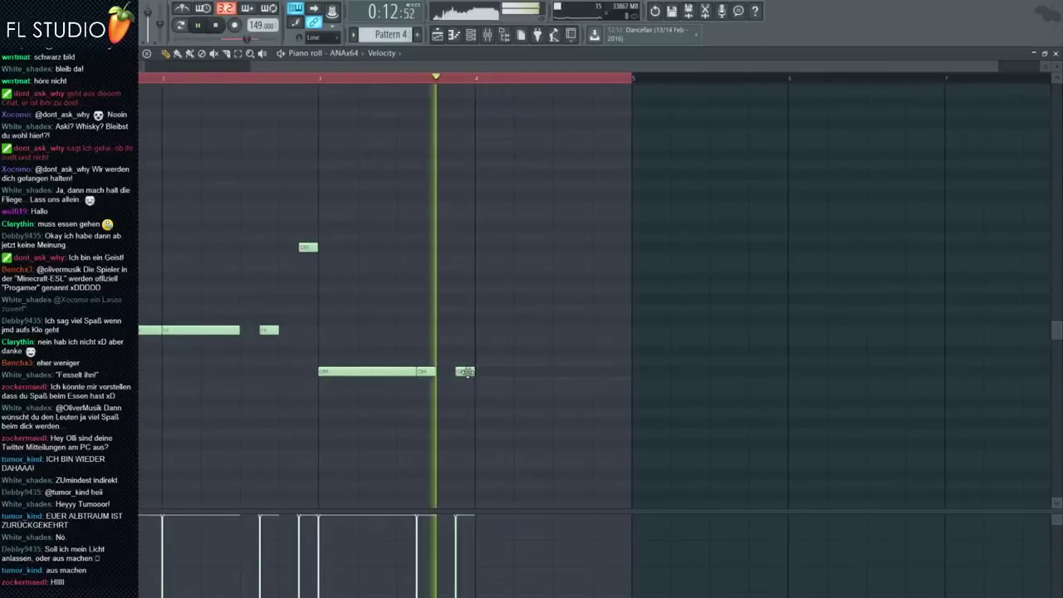
key(space)
drag(626, 391, 641, 366)
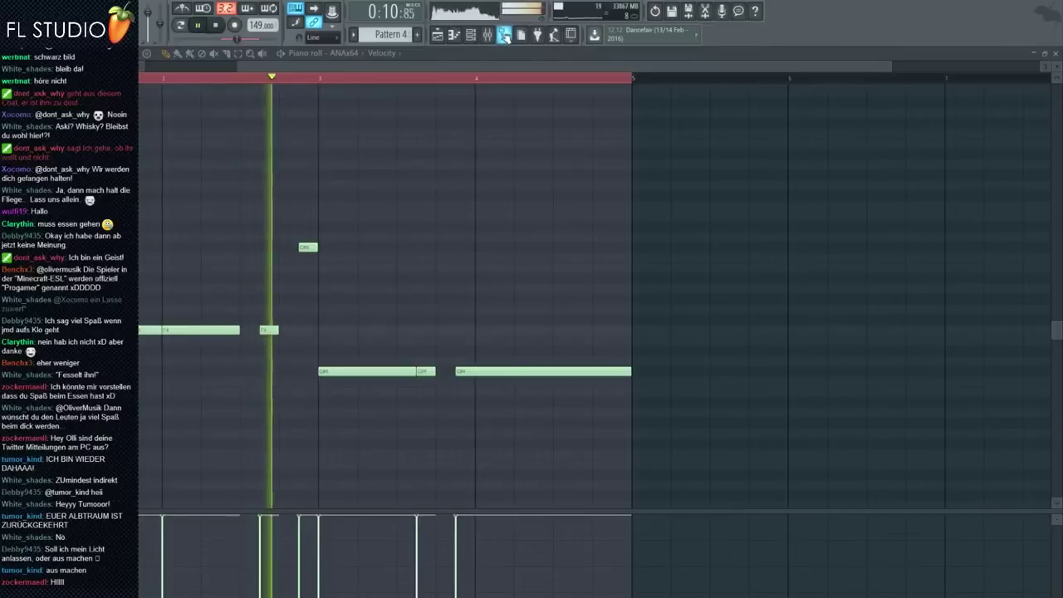
key(space)
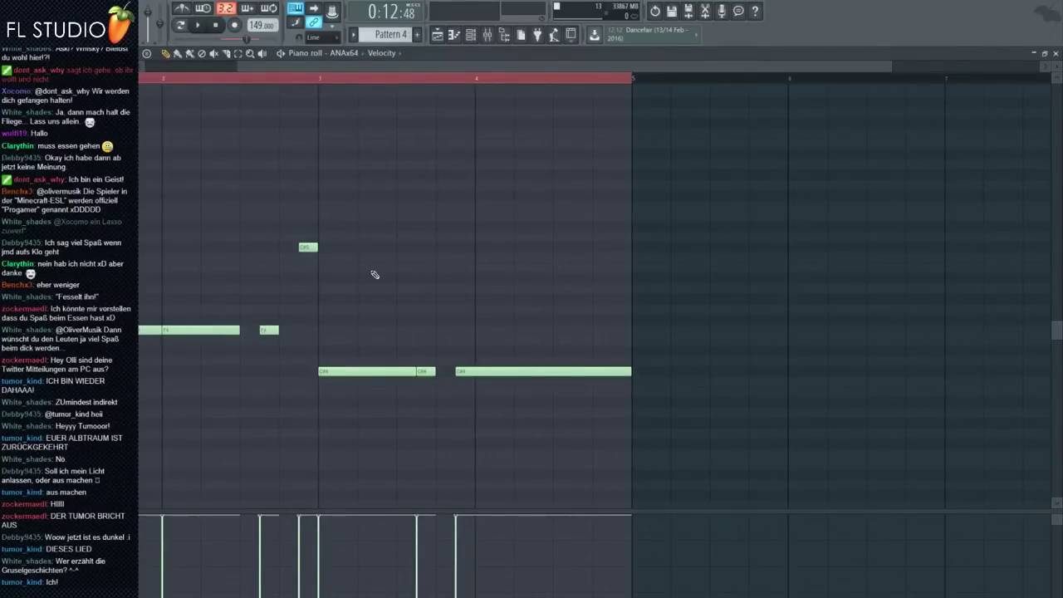
ctrl+scroll(349, 282, down, 2)
scroll(323, 287, up, 4)
scroll(297, 273, down, 9)
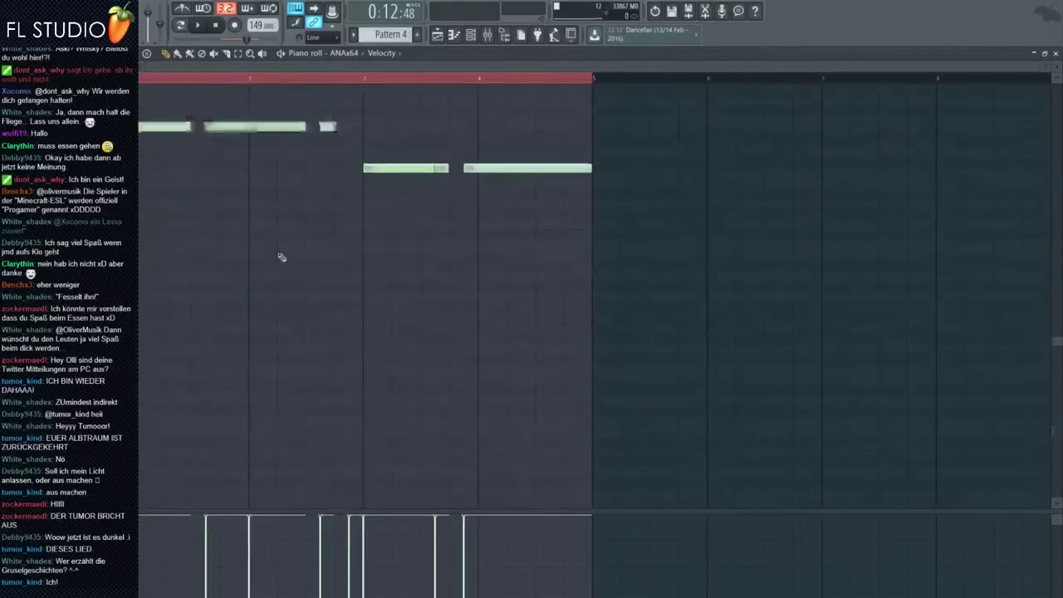
scroll(266, 261, up, 8)
scroll(185, 263, down, 4)
scroll(187, 264, up, 2)
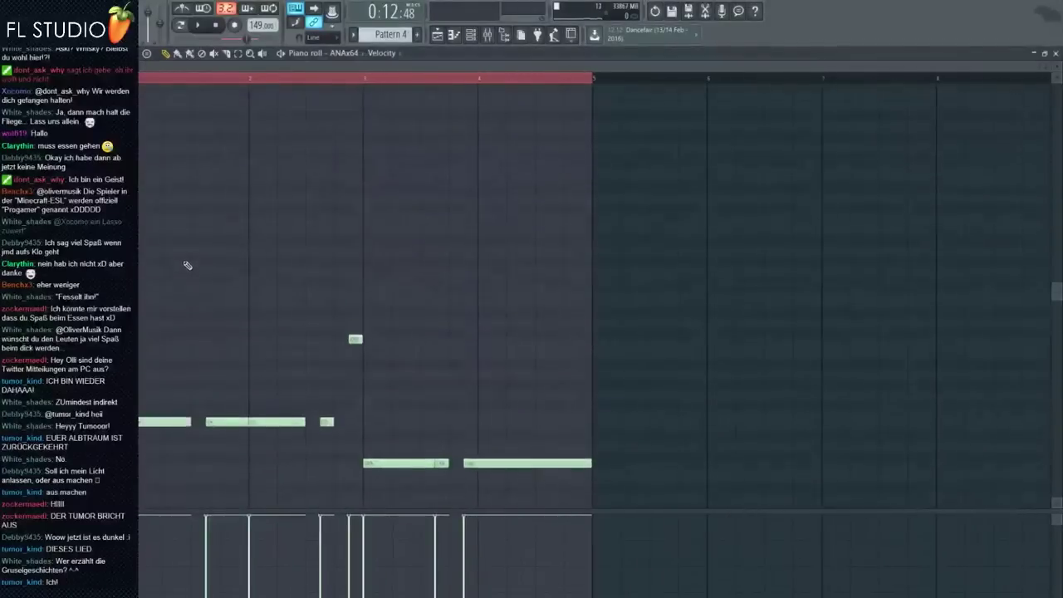
scroll(186, 264, down, 1)
Play back the edited notes and solo the ANA track on mixer insert 12
key(space)
key(space)
key(space)
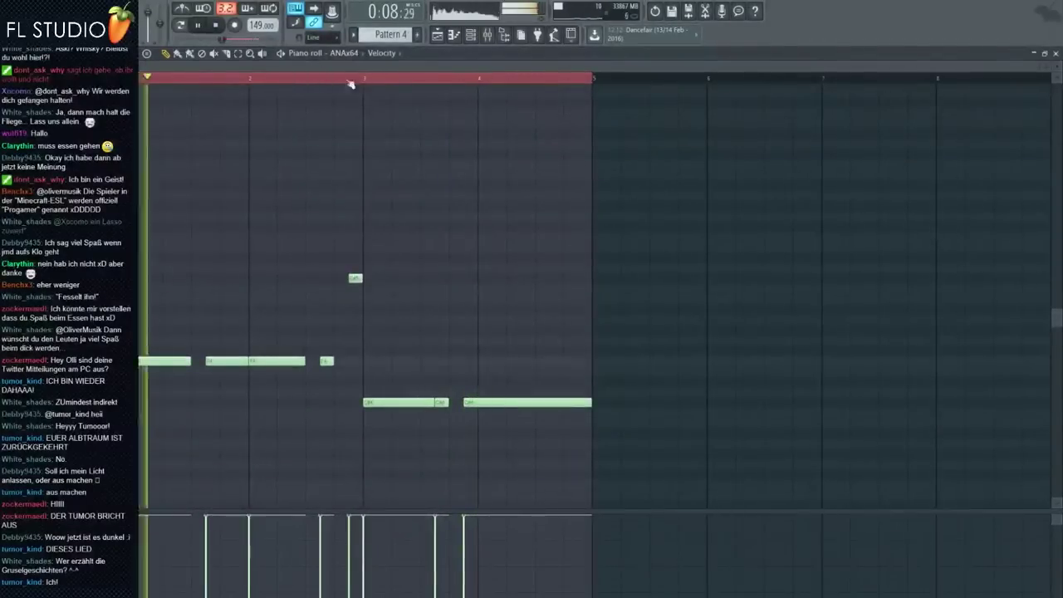
key(F9)
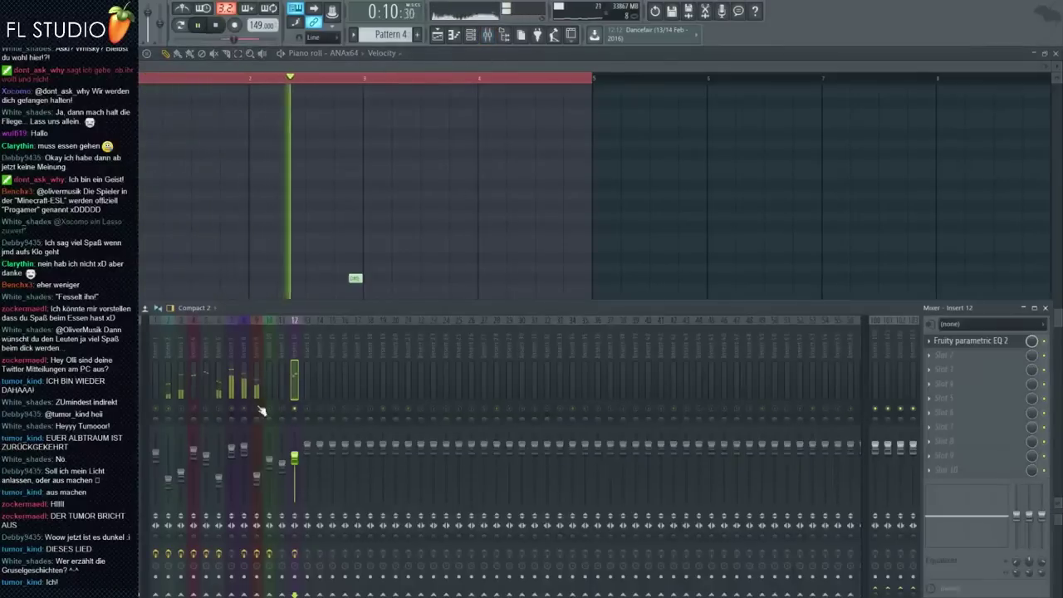
Reopen ANA and audition presets in the Lead House category, choosing Piano Room Chords 2
key(F6)
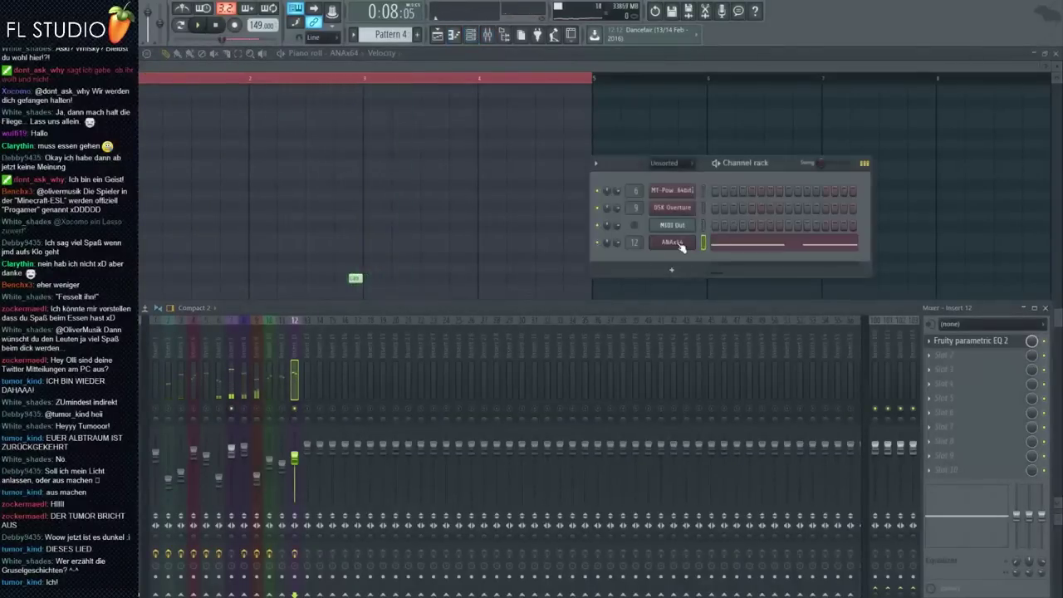
click(678, 243)
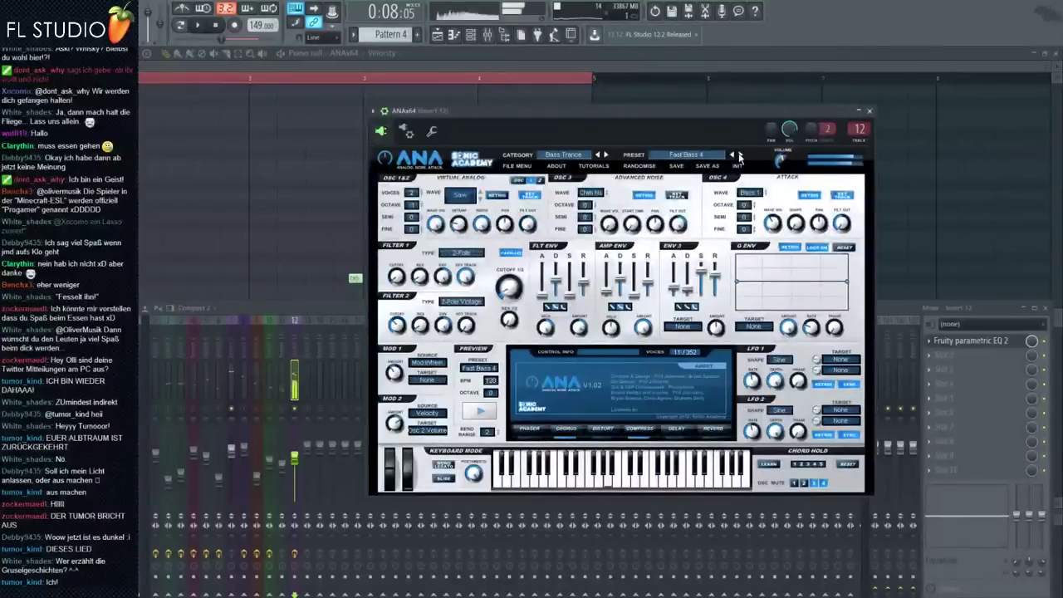
click(739, 155)
click(564, 154)
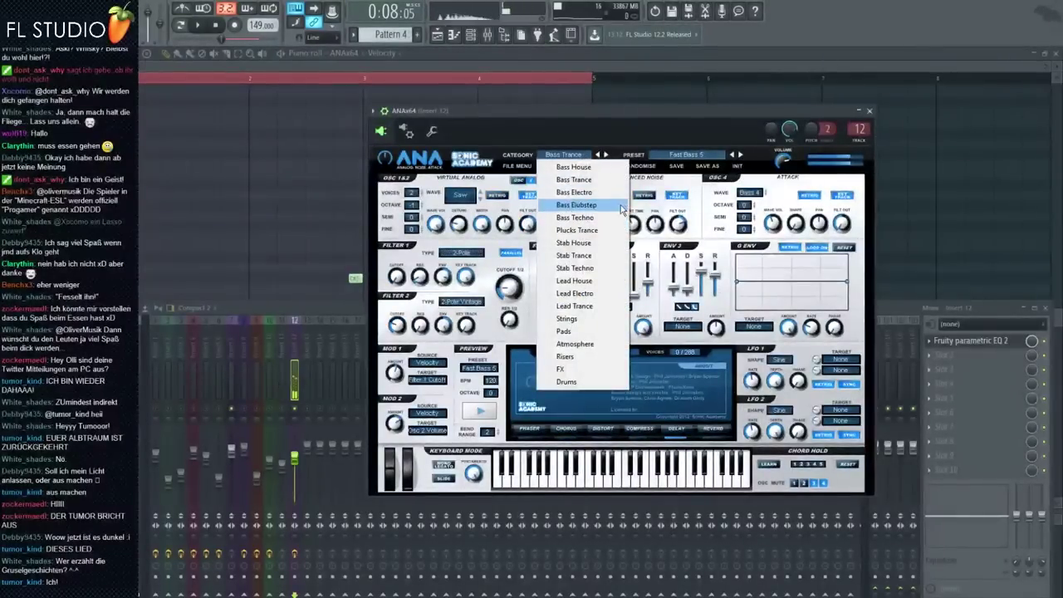
click(575, 281)
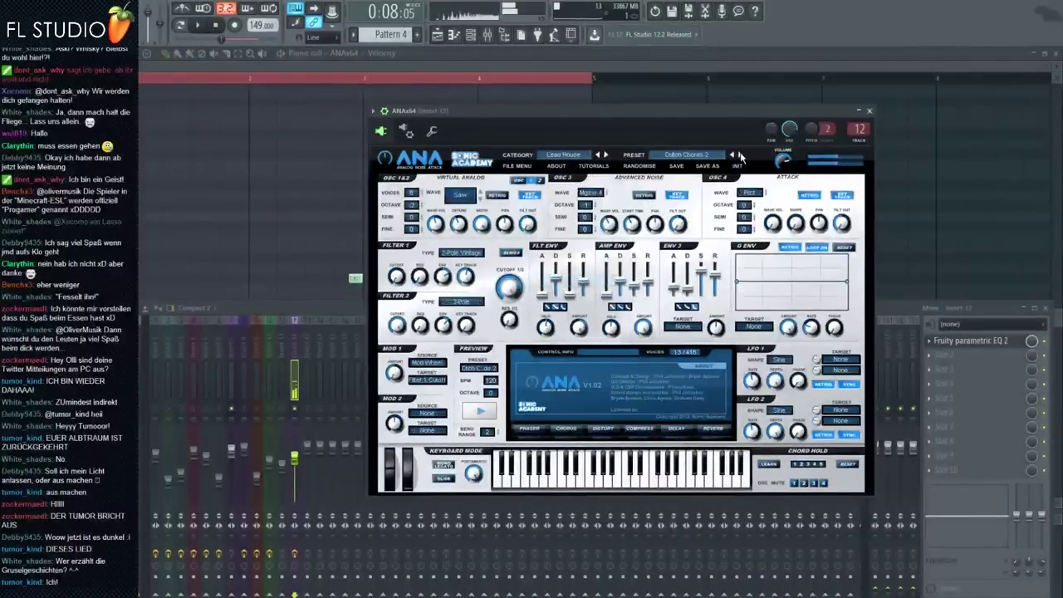
click(739, 155)
click(739, 156)
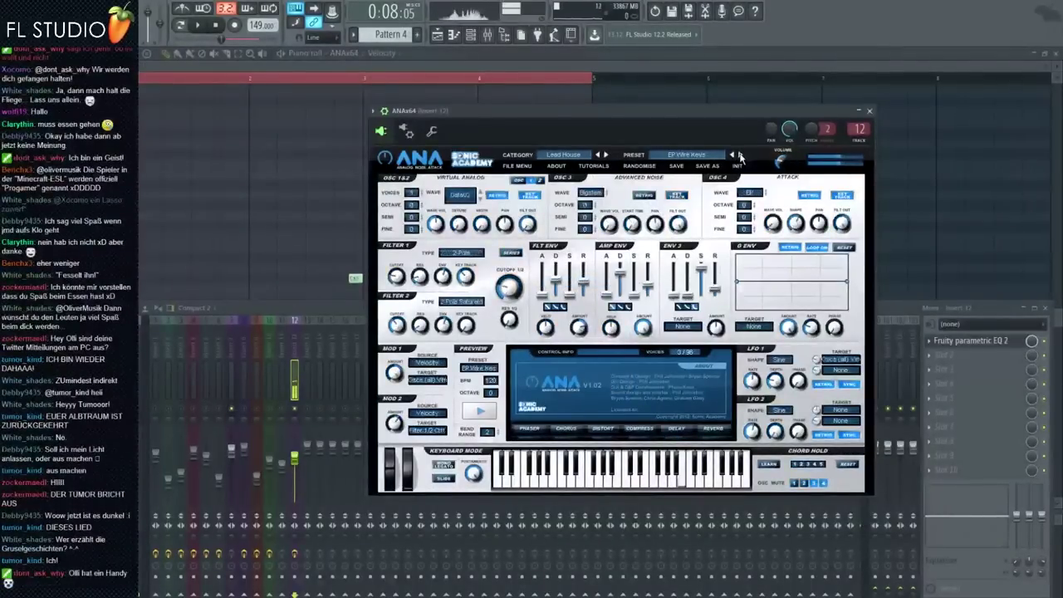
click(740, 155)
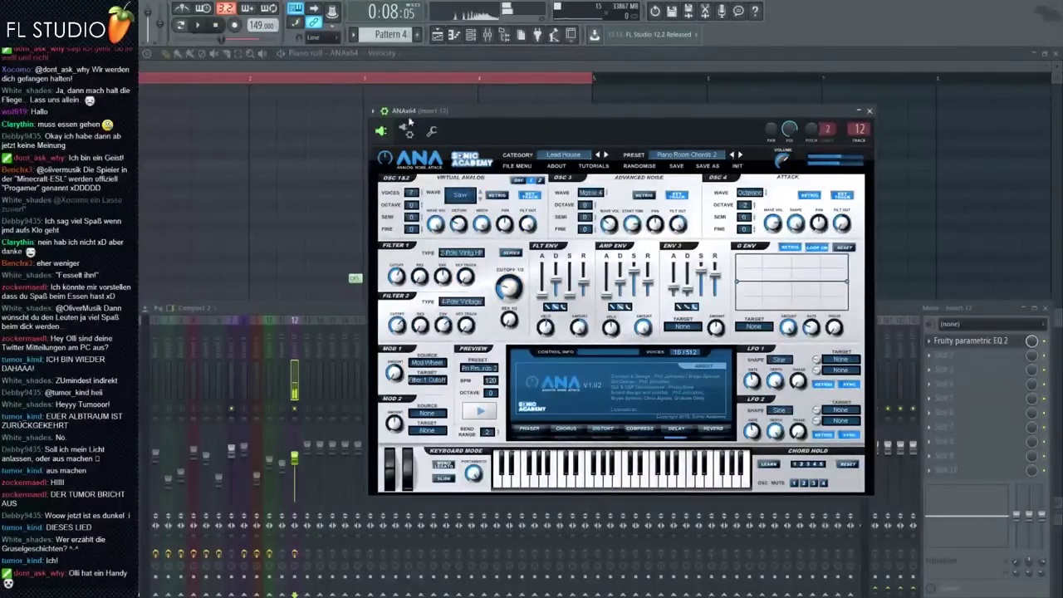
Shorten the first note of bar 1 to a sixteenth note and move it up two octaves
click(233, 150)
scroll(158, 250, up, 4)
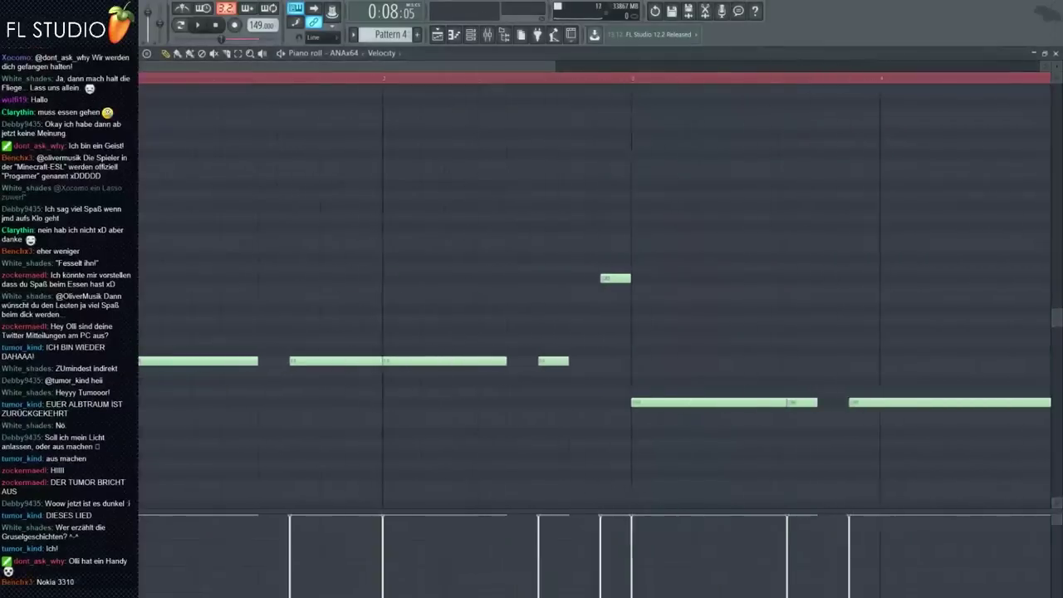
scroll(352, 364, up, 5)
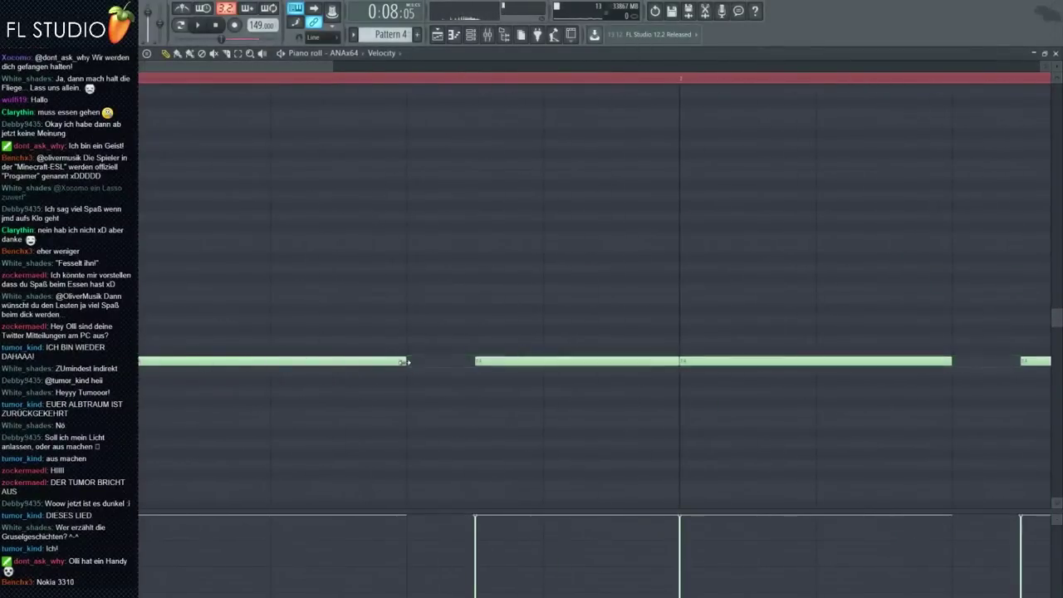
scroll(187, 363, down, 4)
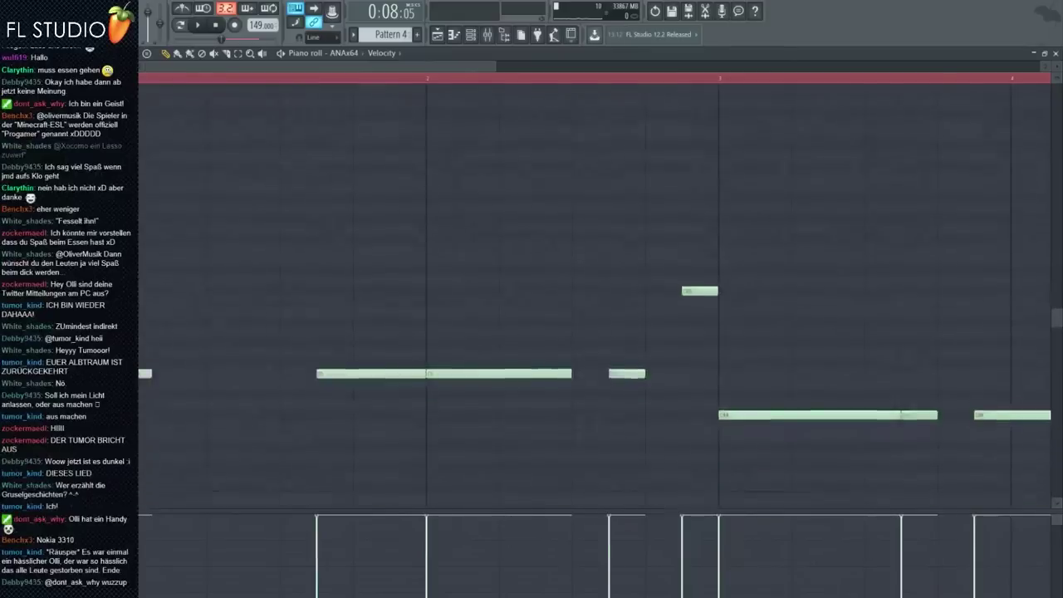
scroll(594, 291, up, 3)
scroll(594, 291, up, 3)
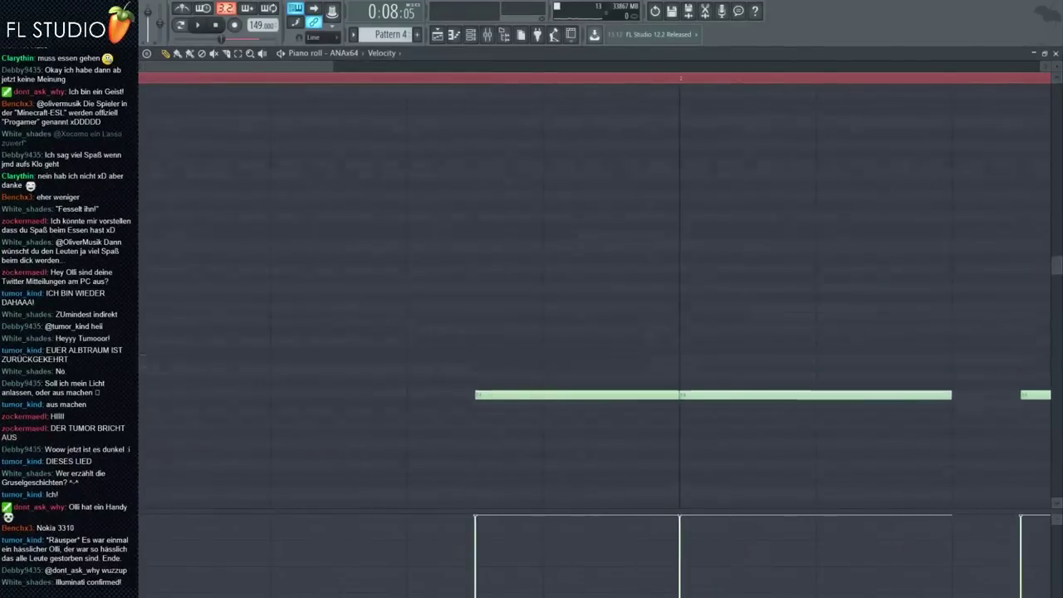
scroll(155, 265, down, 5)
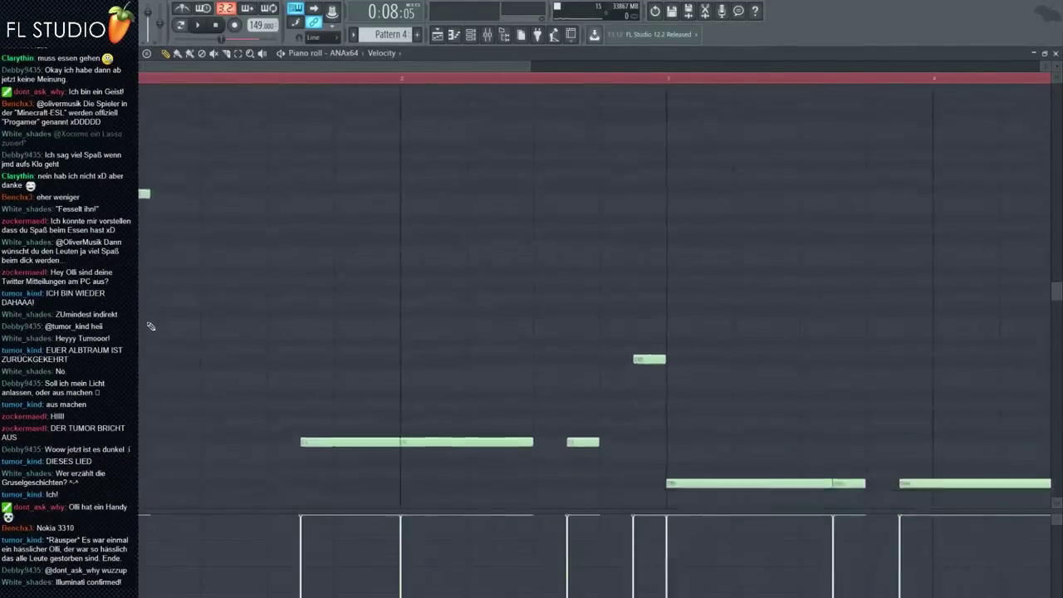
scroll(151, 325, down, 3)
scroll(150, 325, up, 3)
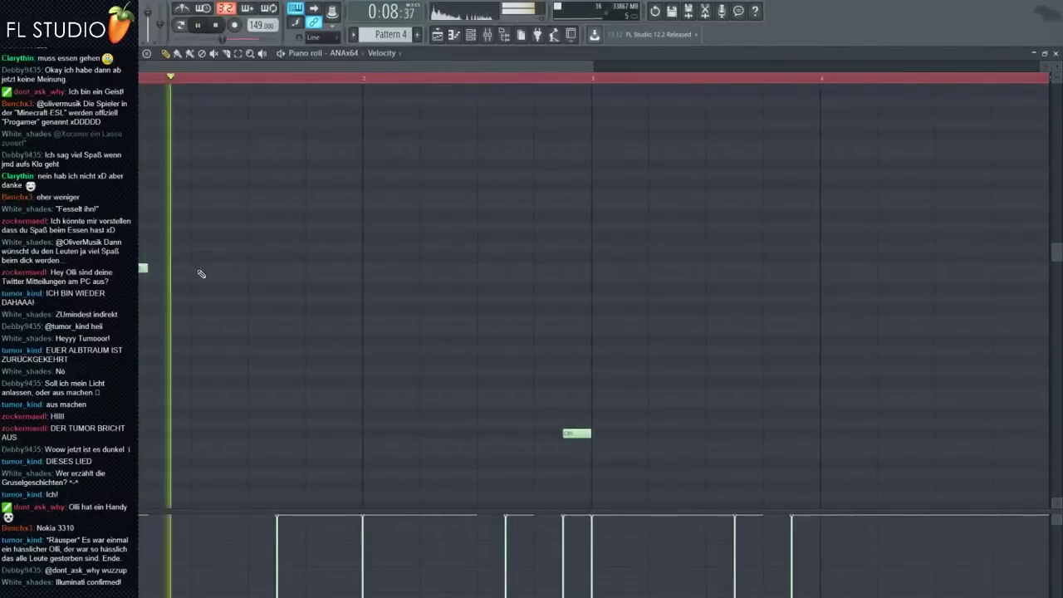
Add Fruity Reeverb 2 to the fourth effect slot of mixer insert 12 and adjust its room settings
key(F9)
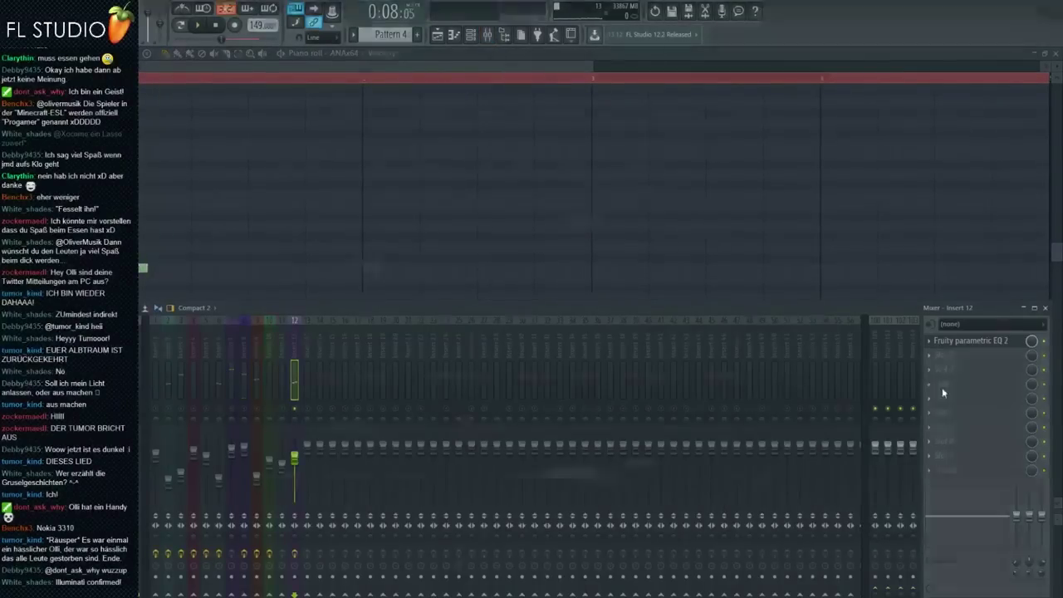
key(F8)
mouse_move(964, 397)
mouse_down()
mouse_move(969, 408)
mouse_move(972, 384)
mouse_up()
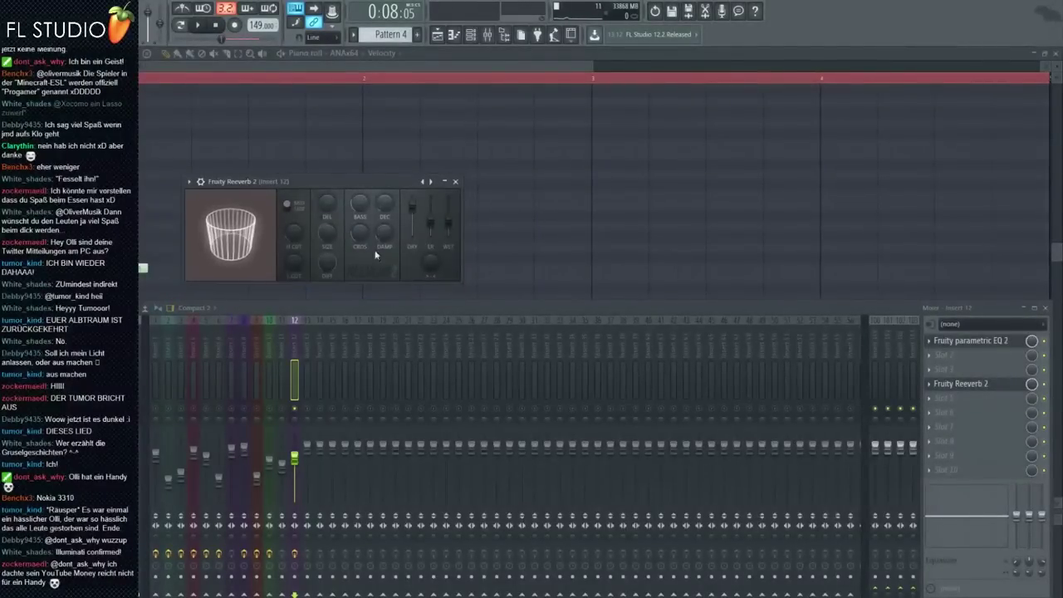
drag(306, 183, 383, 195)
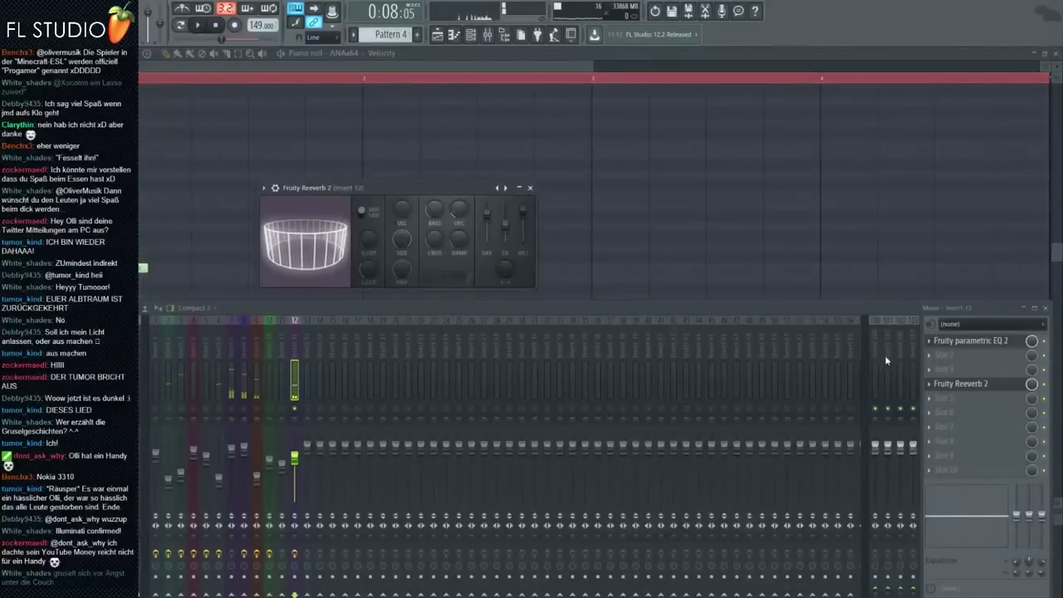
Add Fruity delay 2 to the seventh effect slot of insert 12 and play back the ANA part through it
key(F8)
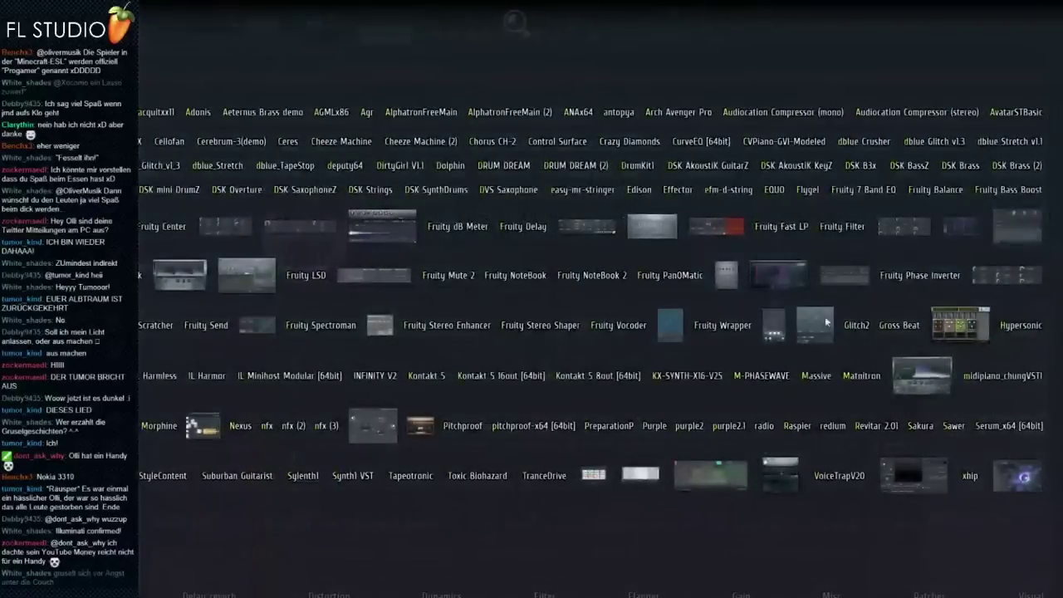
key(F8)
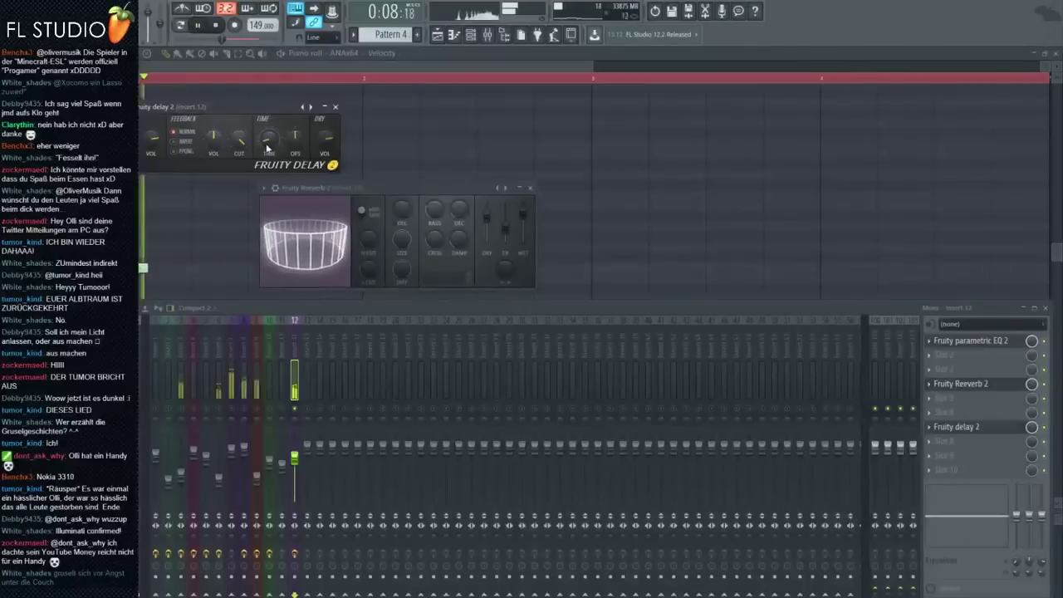
key(space)
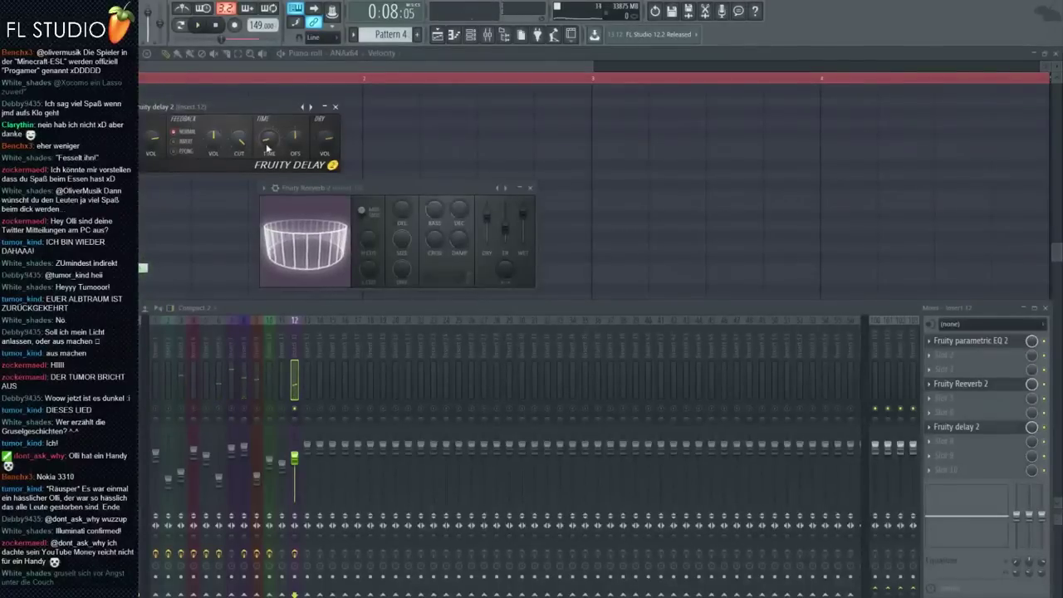
key(space)
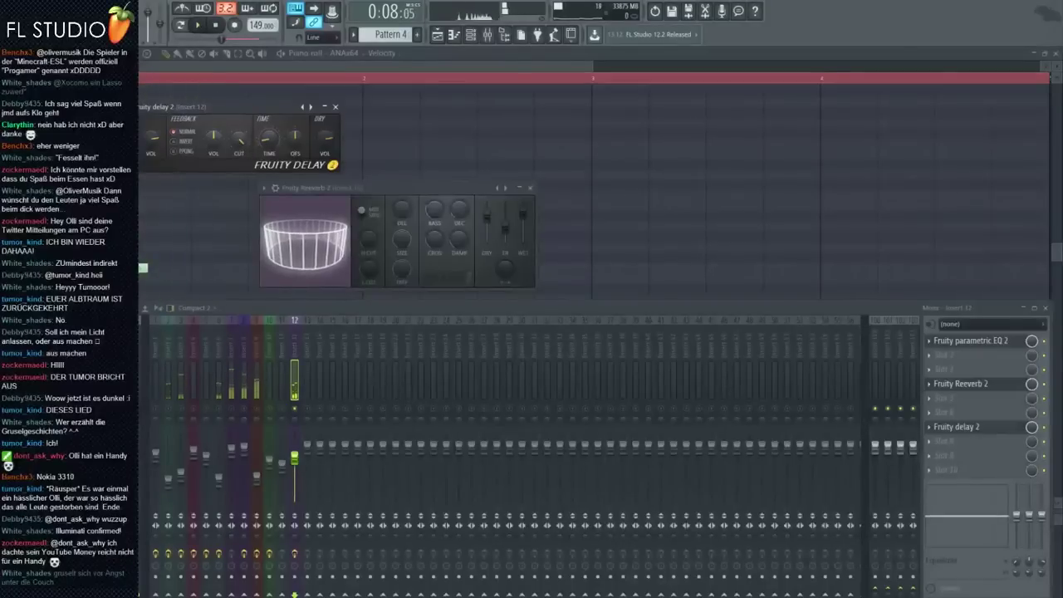
Adjust the feedback cutoff and input volume of Fruity delay 2 while replaying the start of the part
key(space)
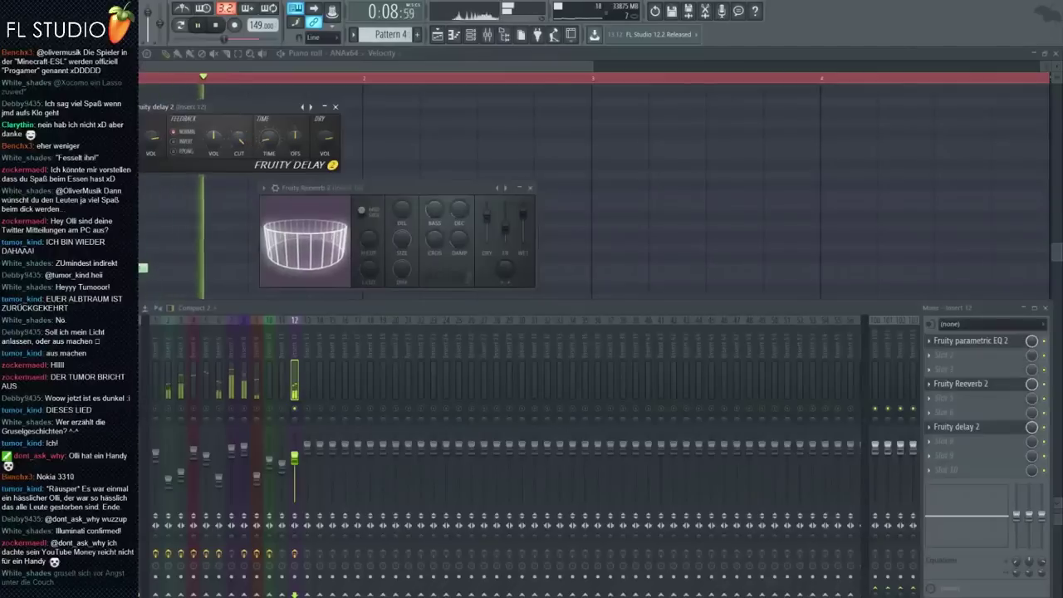
key(space)
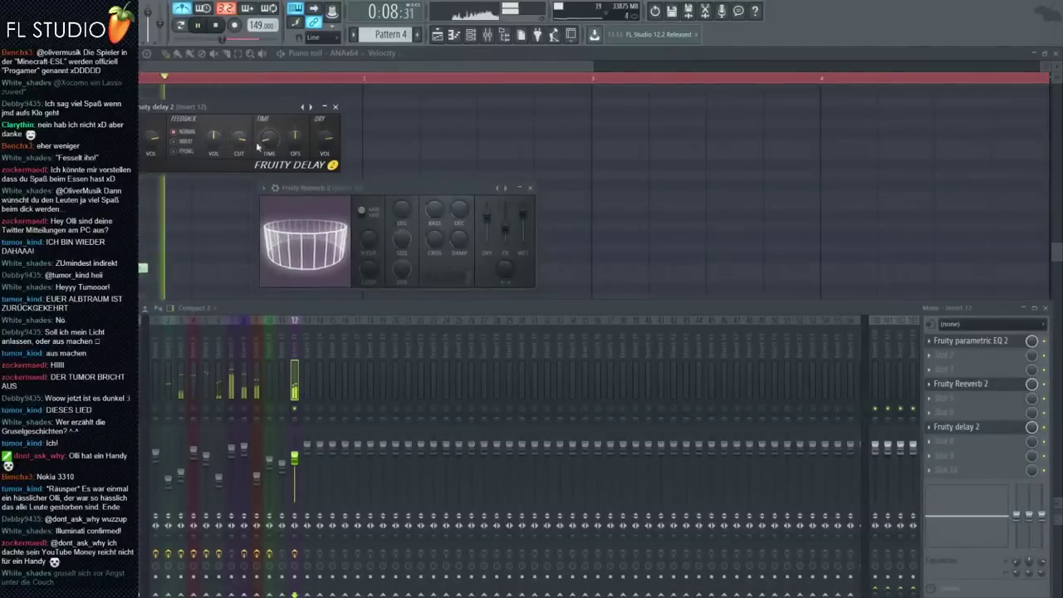
key(space)
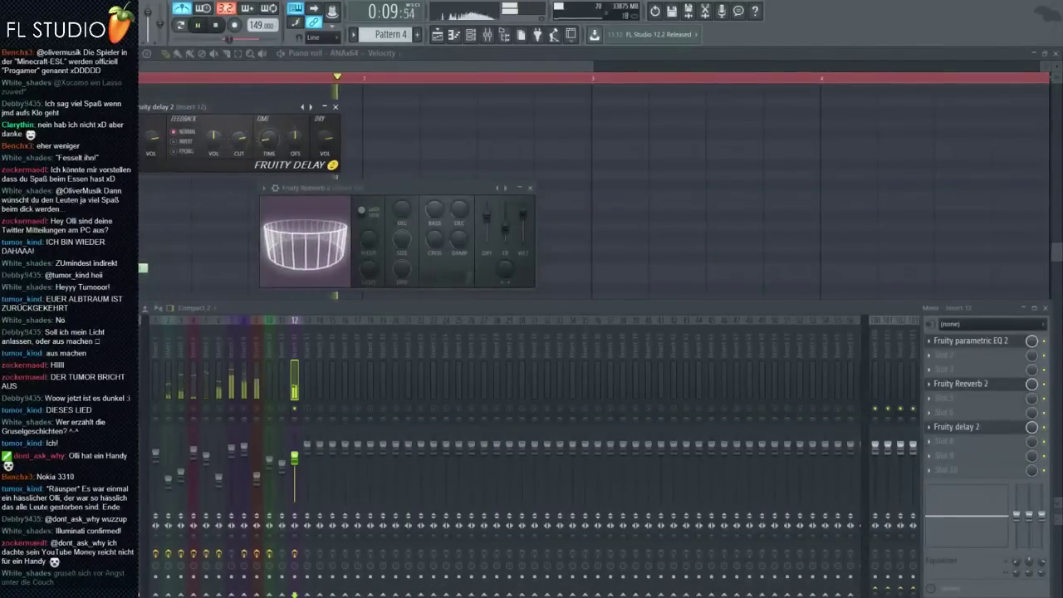
key(space)
key(space)
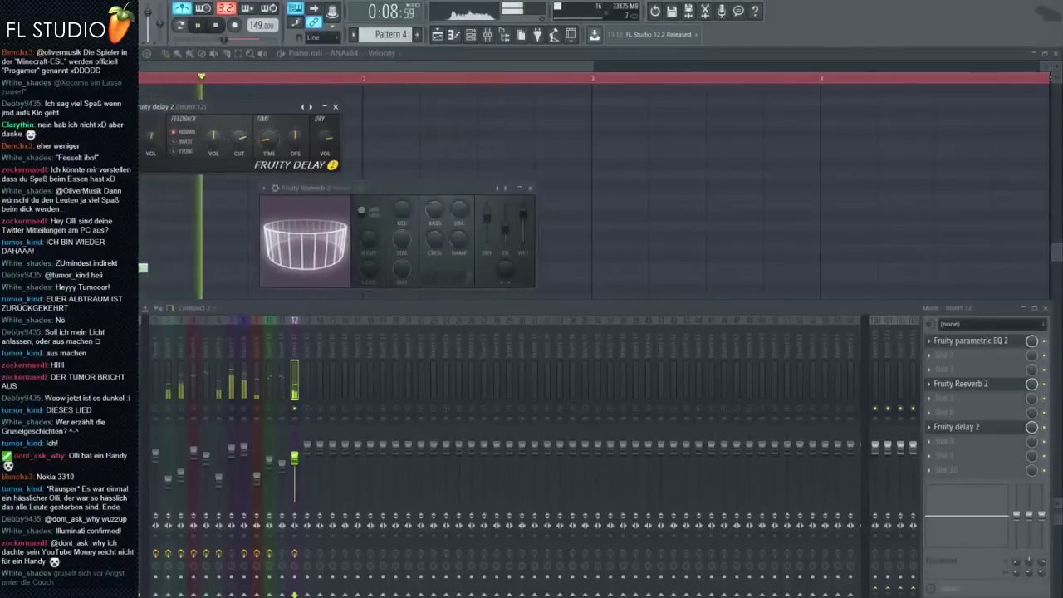
key(space)
key(space)
key(space)
key(space)
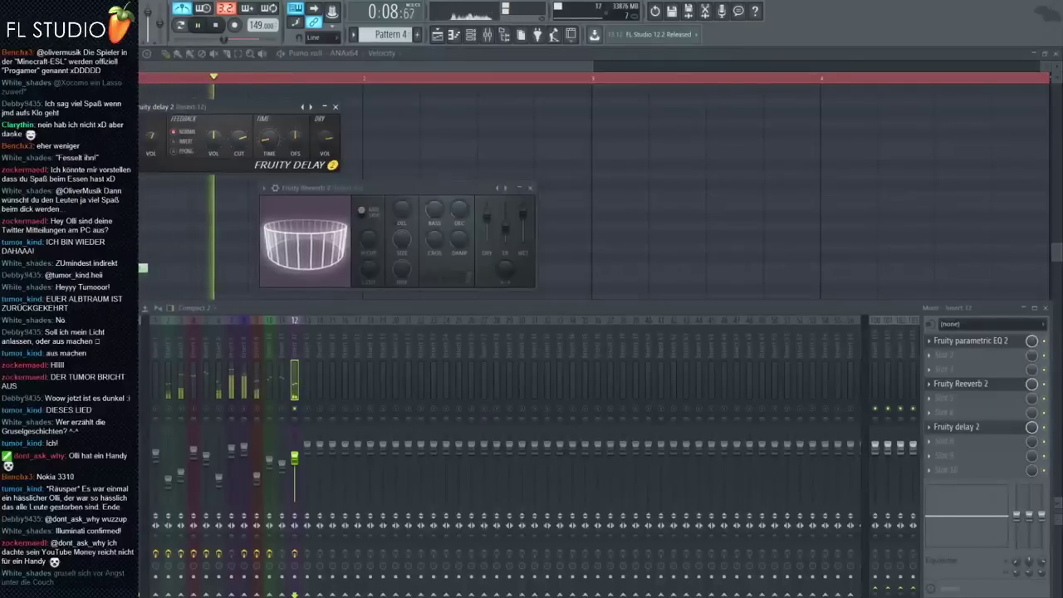
key(space)
Add a sixteenth note at C7 on the third sixteenth of bar 1 in the ANA piano roll and play it back
key(F7)
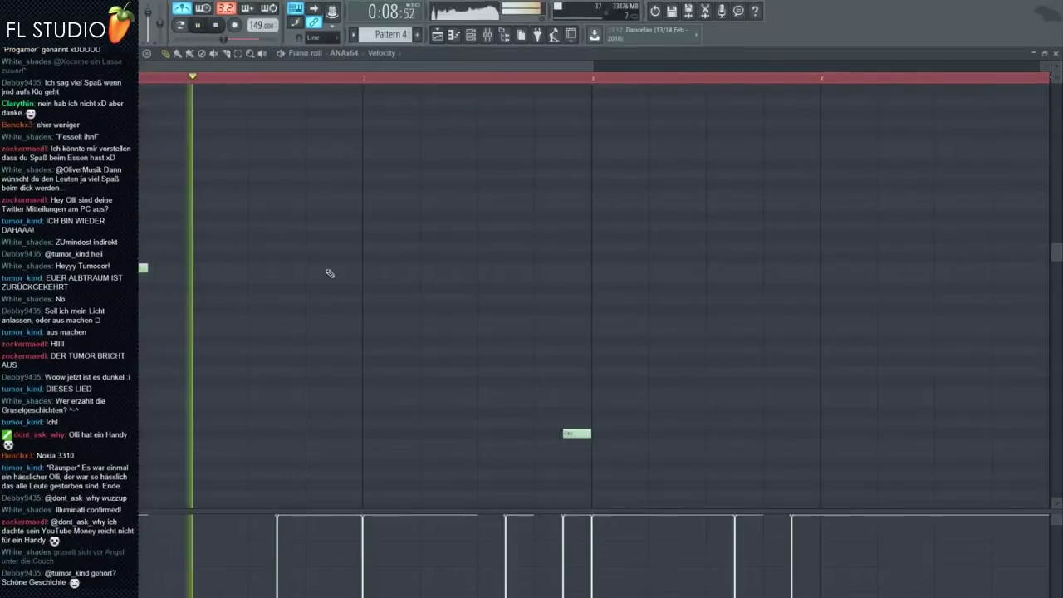
drag(167, 214, 166, 193)
key(space)
key(space)
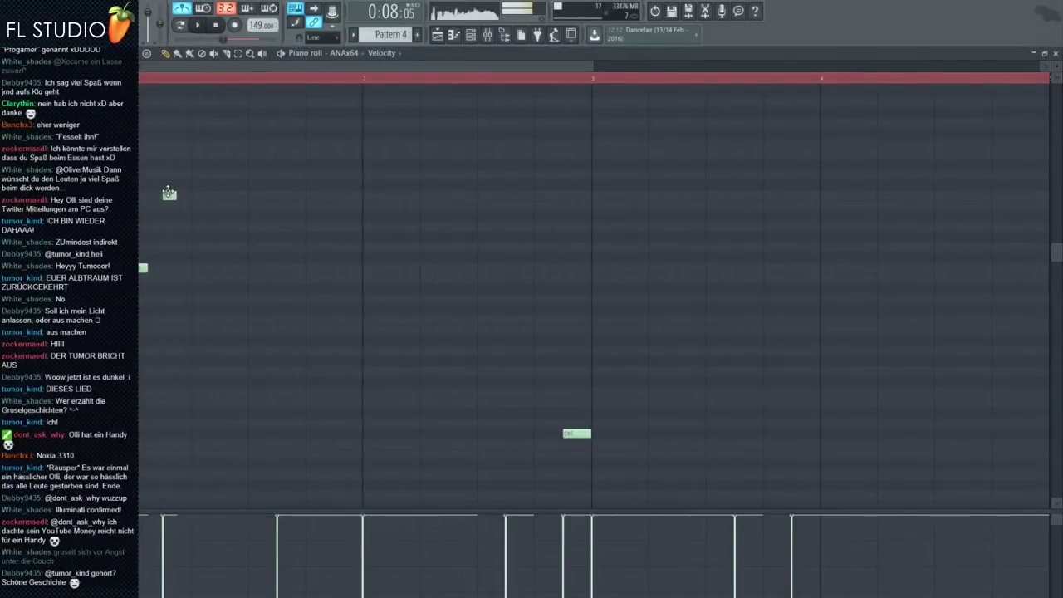
Move all notes from the end of bar 1 through bar 4 up two octaves and play back the result
scroll(439, 349, down, 3)
key(space)
scroll(447, 410, down, 2)
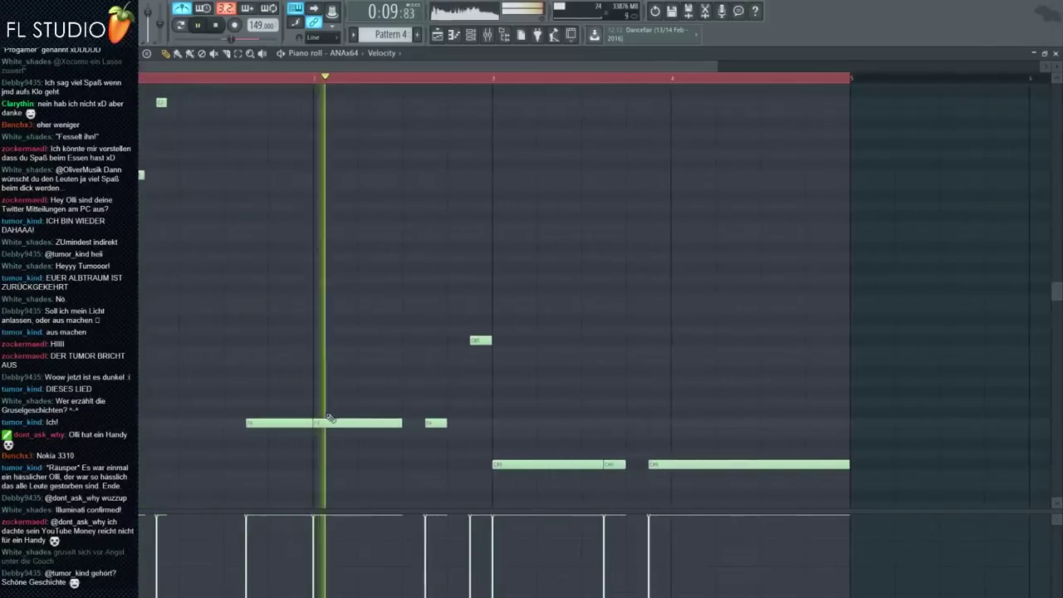
drag(887, 316, 270, 479)
key(space)
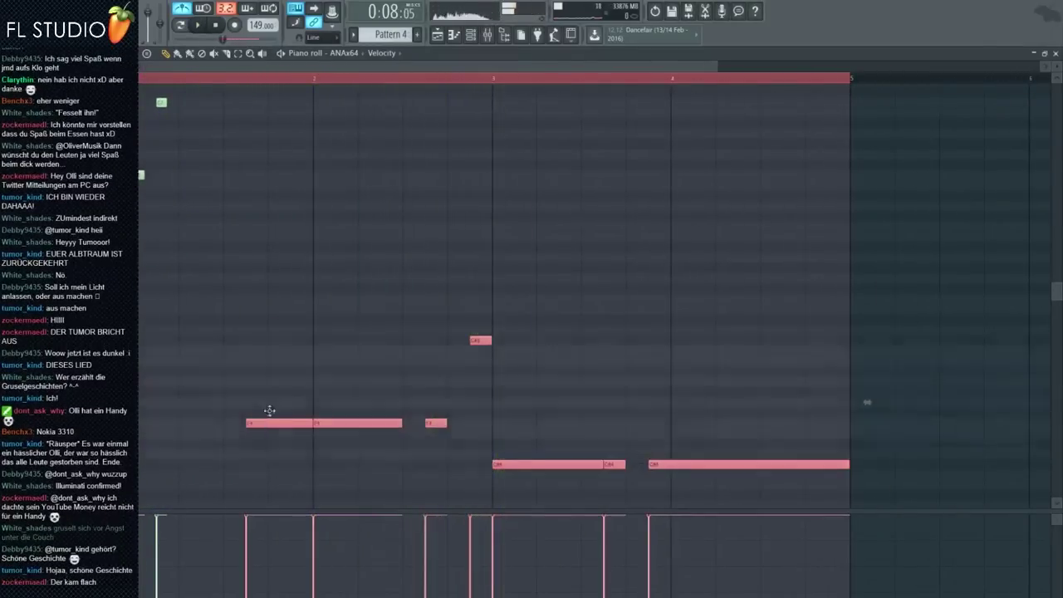
drag(269, 422, 271, 180)
key(space)
scroll(269, 207, up, 4)
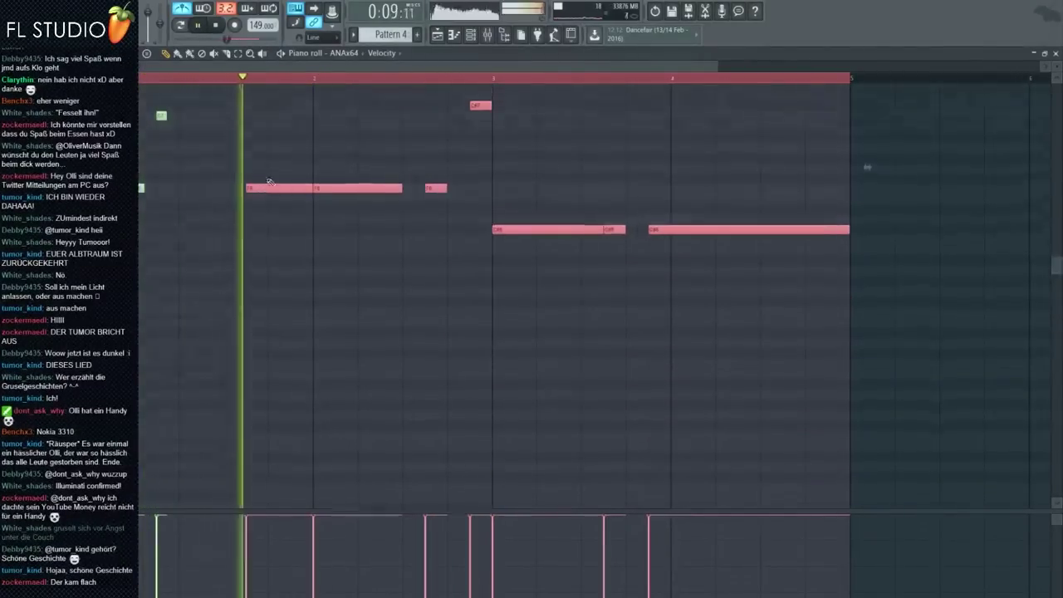
Try a sixteenth note on beat 2 of bar 1 at different pitches, with the note before it at F7
click(163, 86)
scroll(163, 86, up, 2)
click(213, 248)
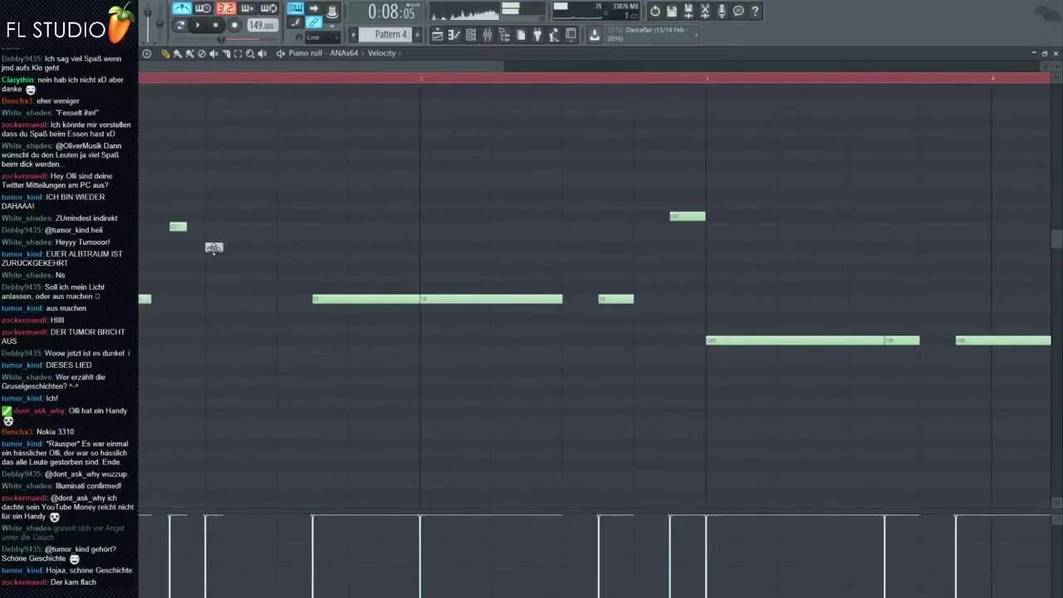
key(space)
drag(214, 248, 214, 261)
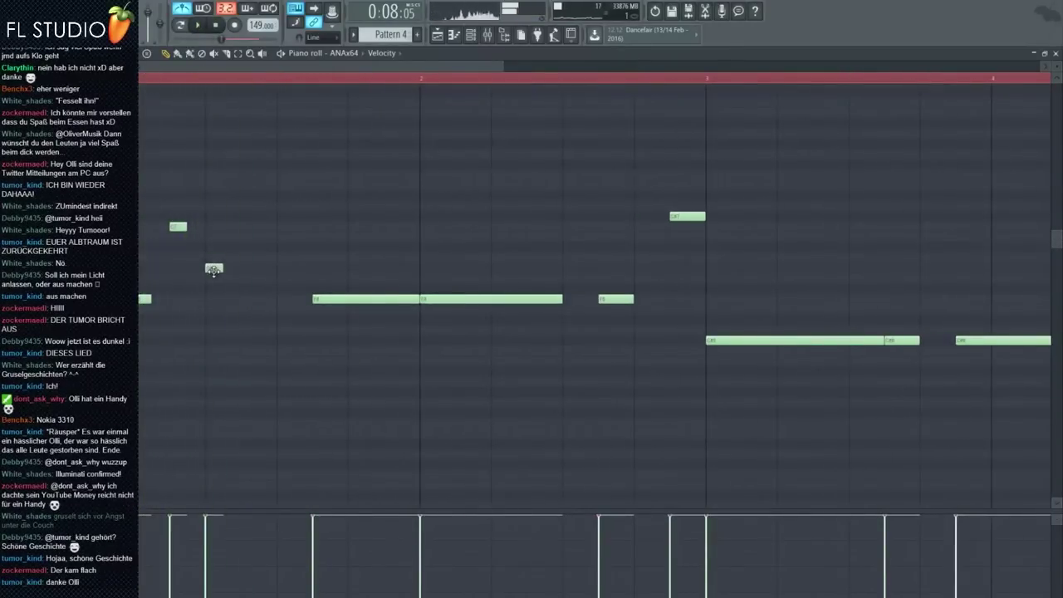
key(space)
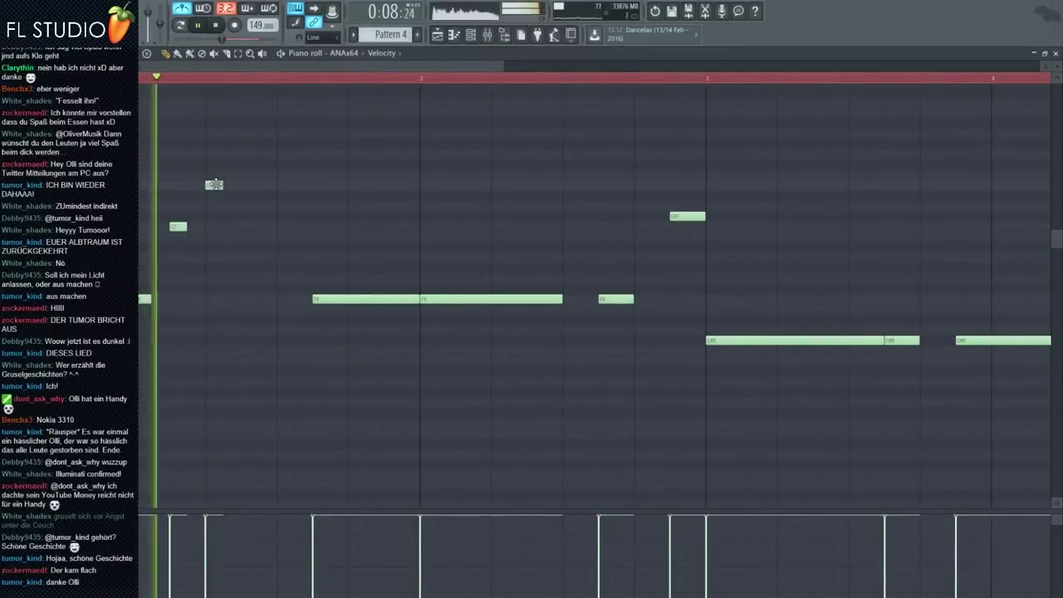
drag(215, 184, 214, 175)
key(space)
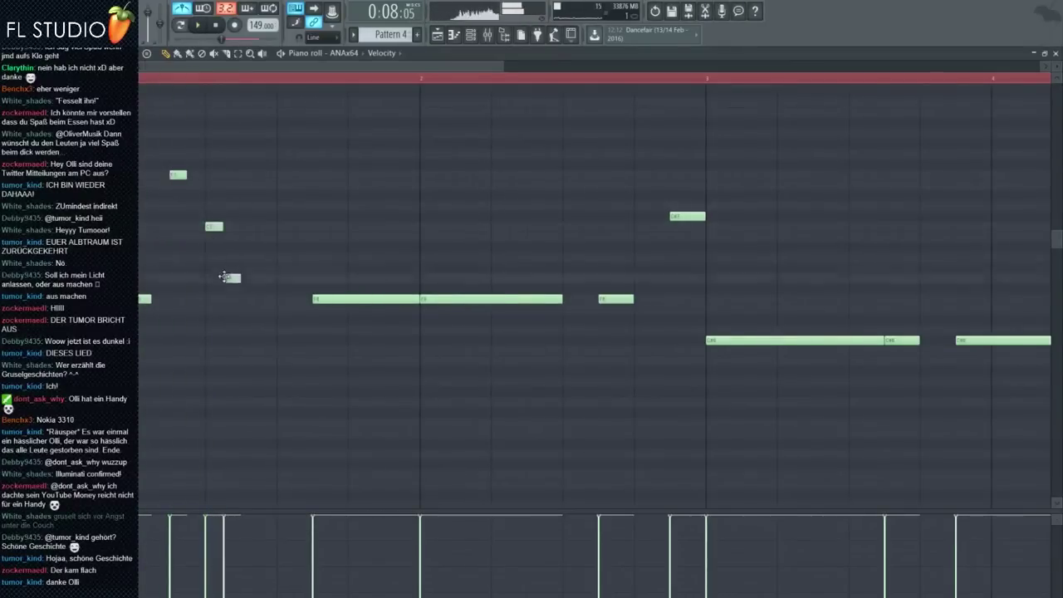
Place a sixteenth note at G#6 on beat 3 of bar 1 and replay the melody
drag(223, 277, 241, 278)
key(space)
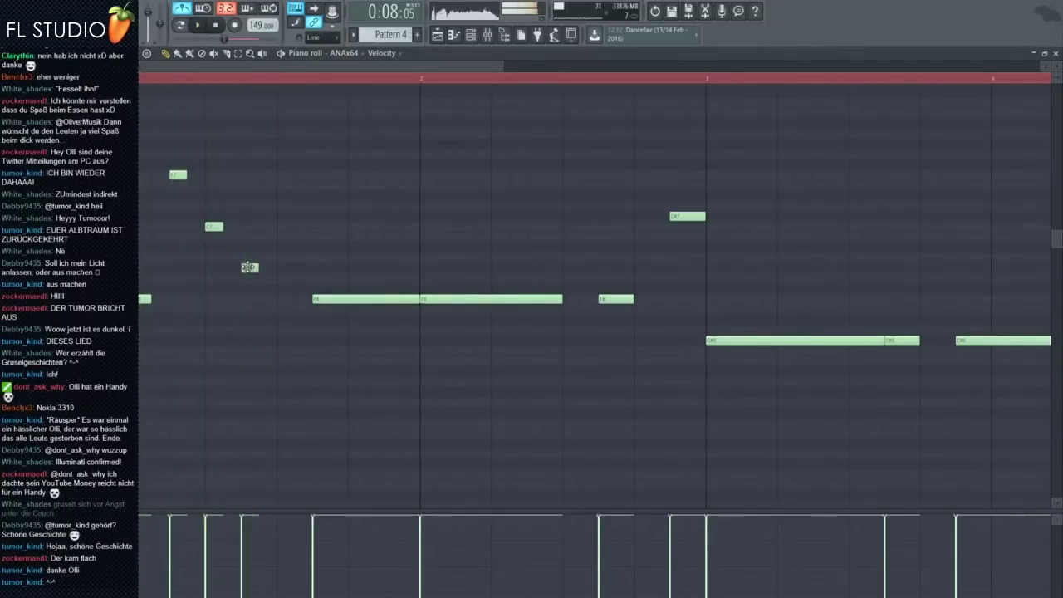
key(space)
drag(245, 268, 280, 267)
key(space)
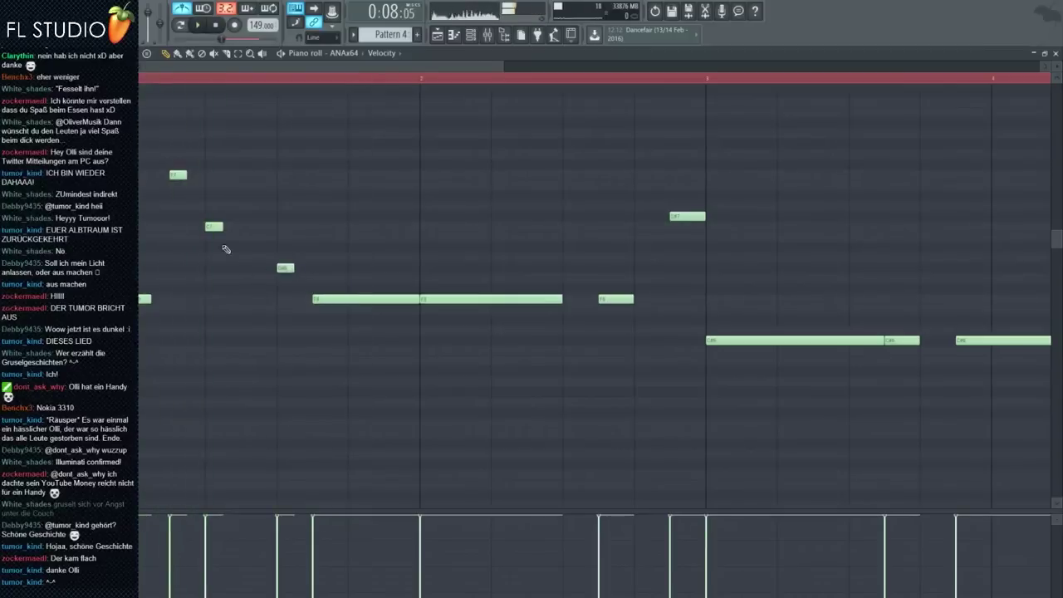
key(space)
Lower the short note before beat 2 of bar 1 to C6 and replace the beat 2 note with F6
drag(179, 176, 185, 239)
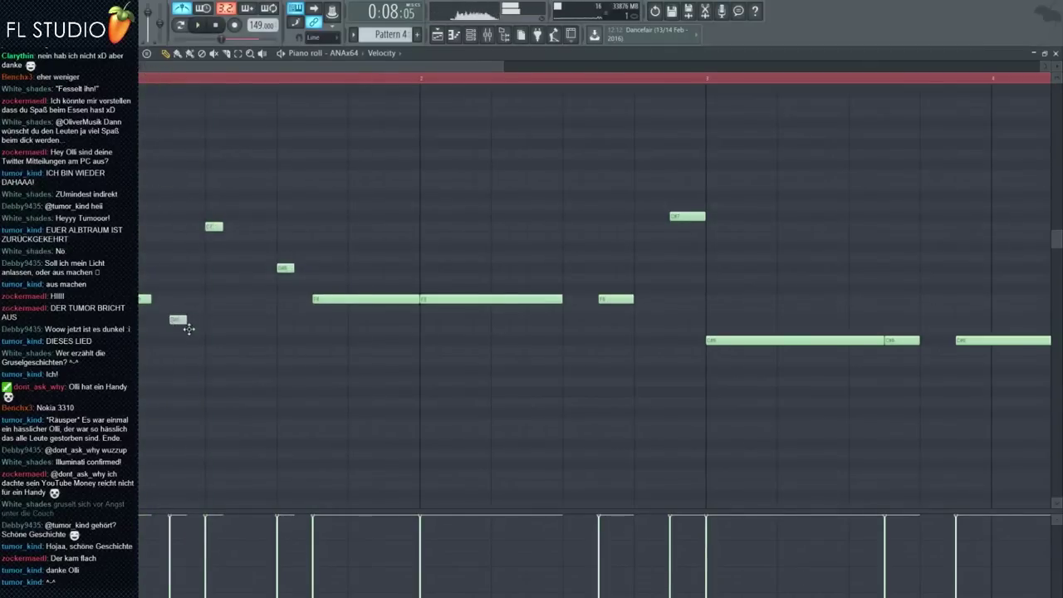
drag(189, 329, 189, 361)
key(space)
right_click(214, 226)
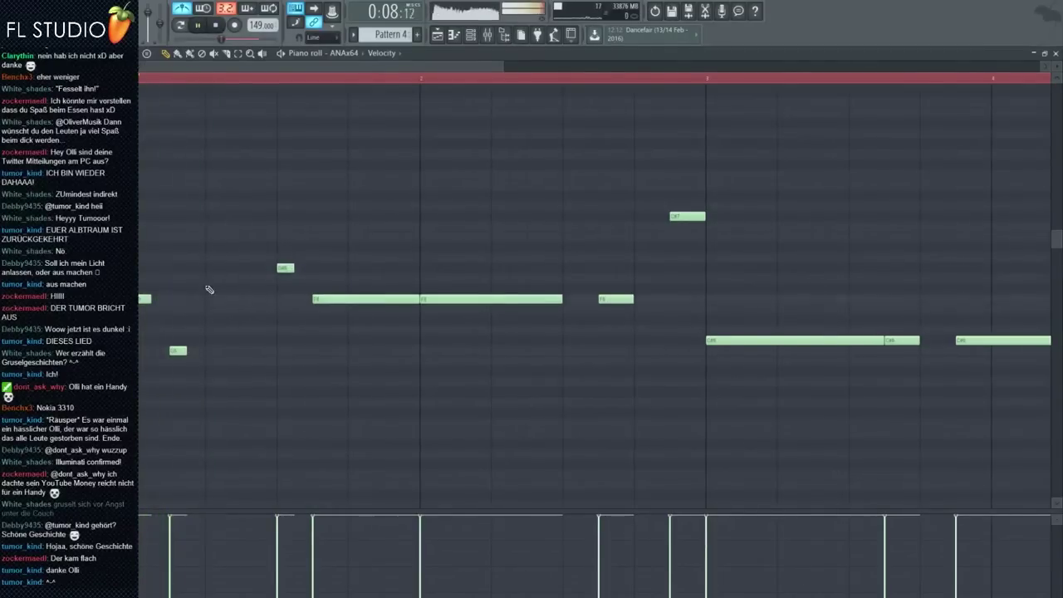
click(209, 297)
key(space)
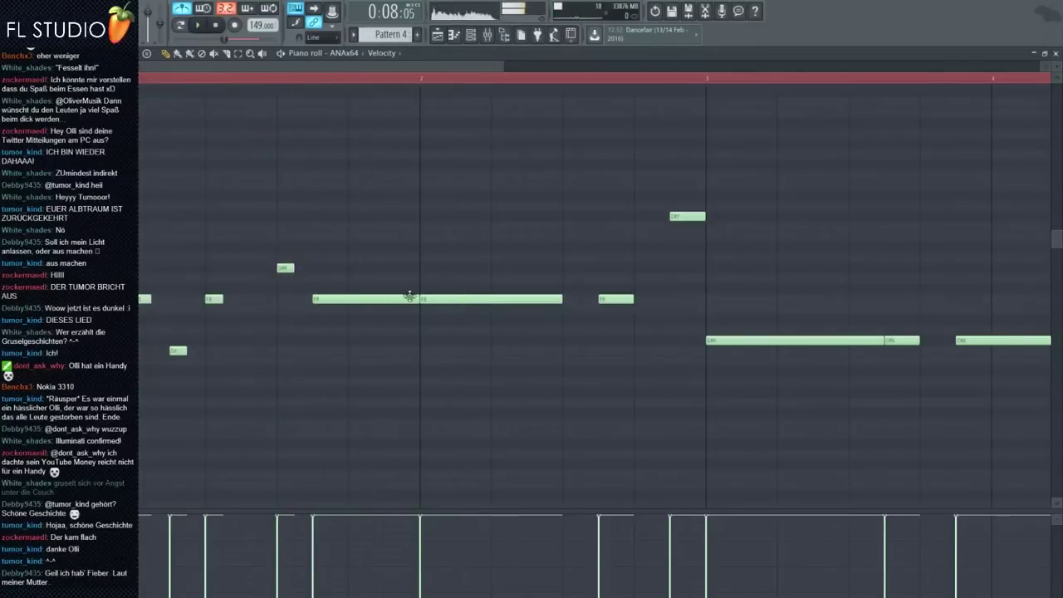
Shorten the two long F6 notes around the start of bar 2 to sixteenths and add another F6 sixteenth between them
key(space)
drag(418, 299, 330, 298)
click(387, 298)
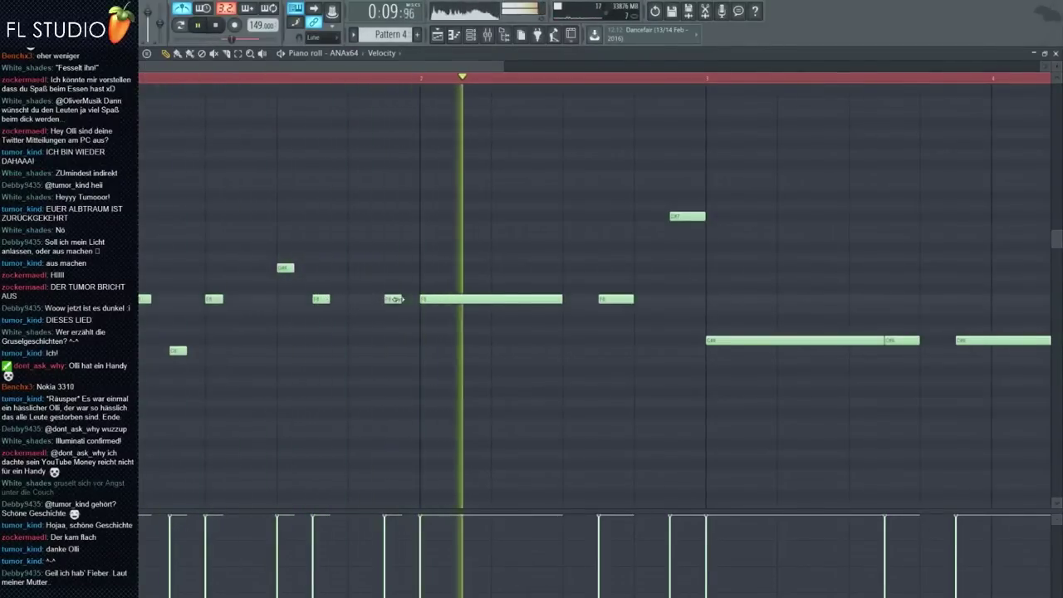
drag(560, 299, 437, 298)
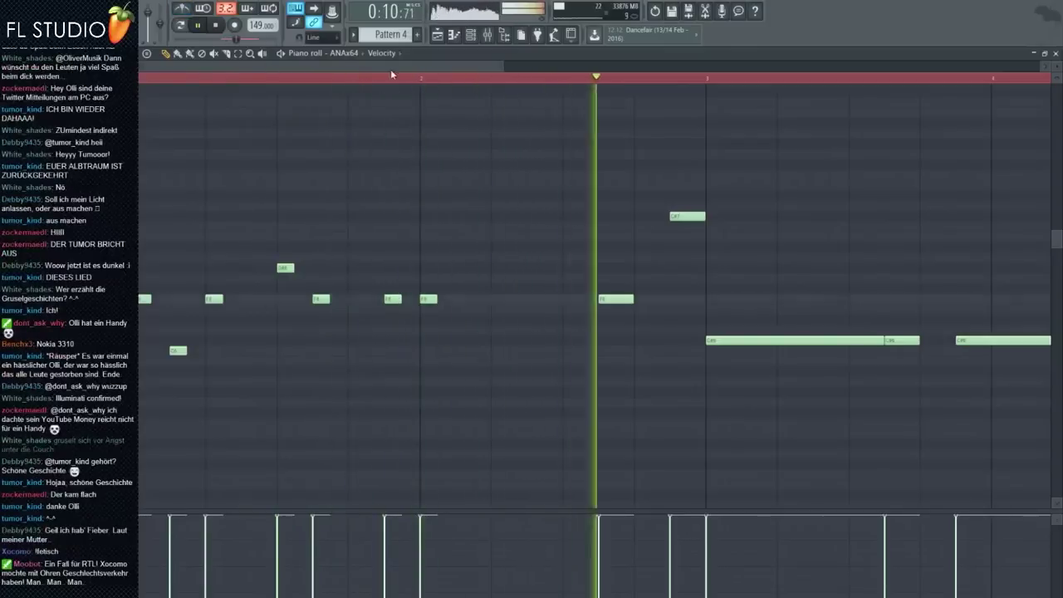
Raise the first note of bar 2 to A#6 and add a C#7 sixteenth note three sixteenths into the bar
key(space)
key(space)
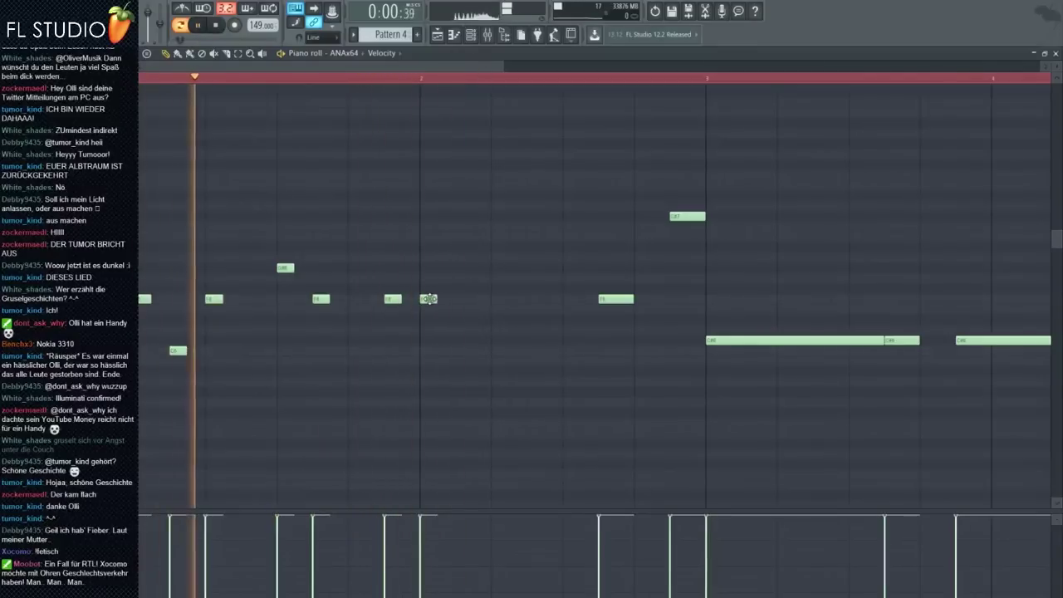
drag(428, 298, 428, 246)
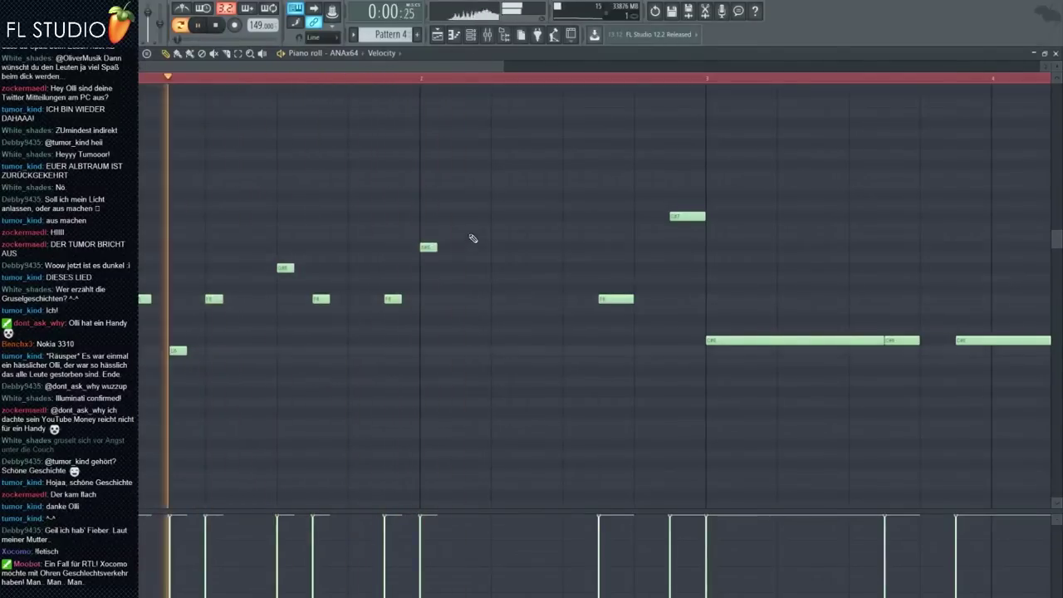
click(471, 216)
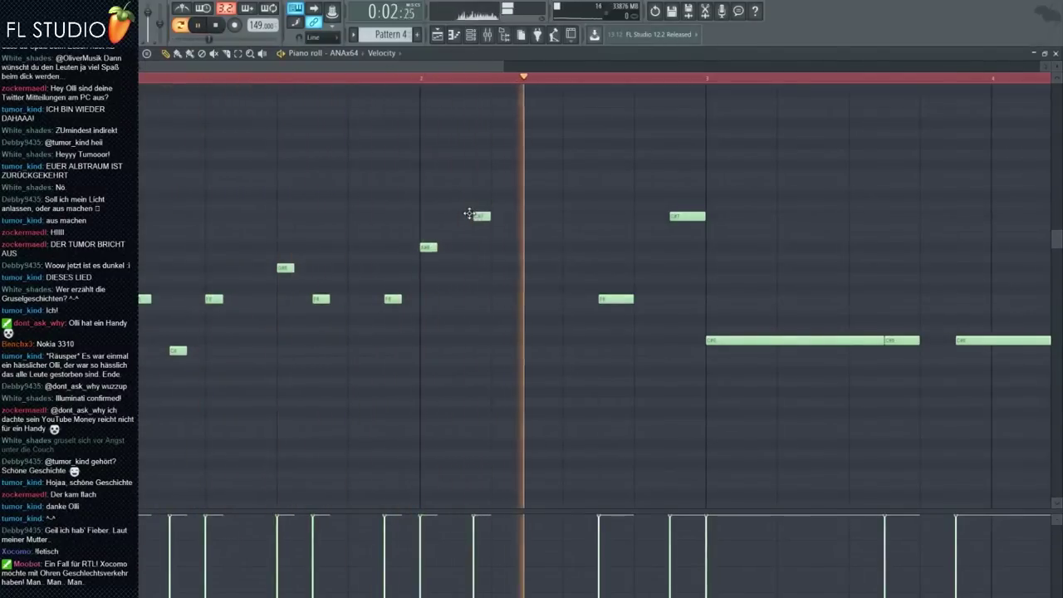